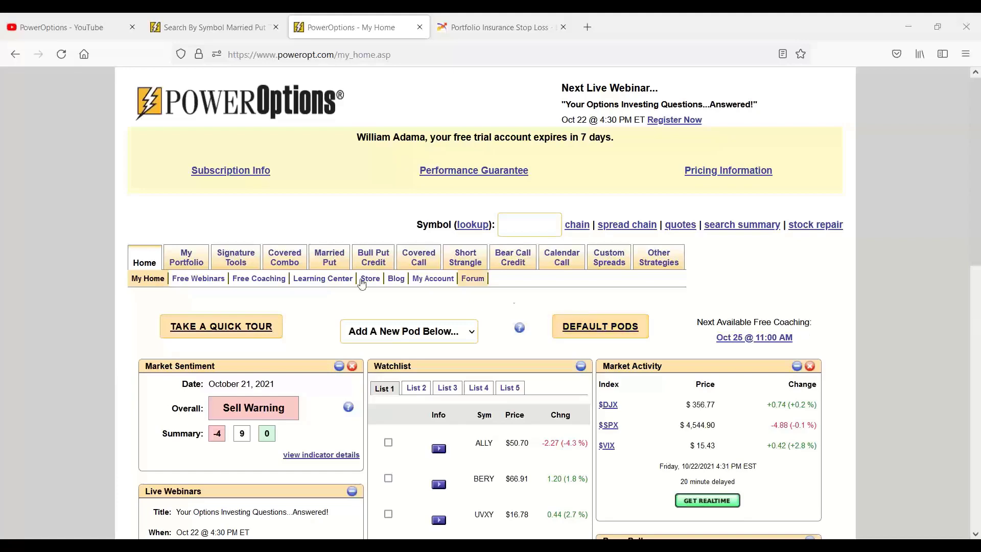
Open the Married Put tools overview page
click(331, 263)
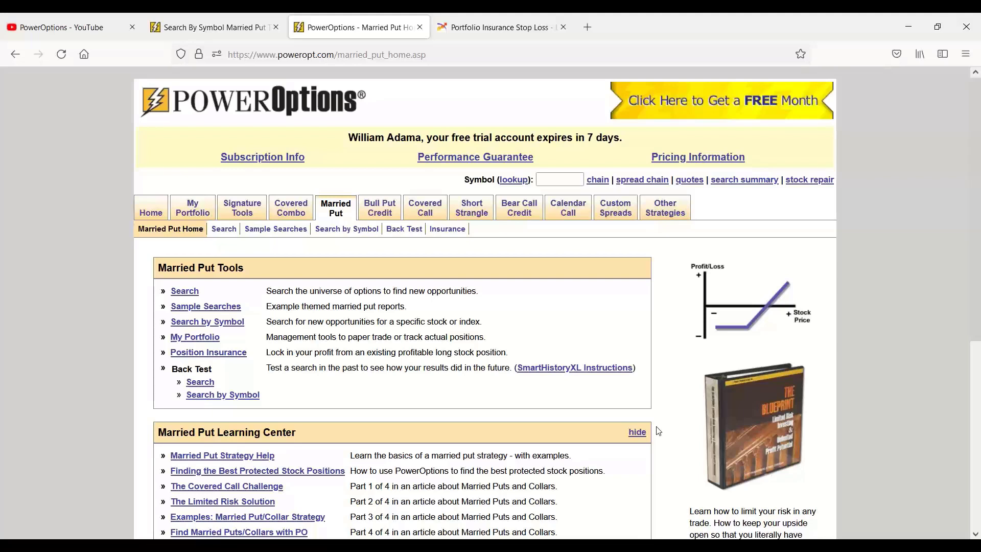
Open the RadioActive 2020 portfolio list and bring up Position Actions for the ESI married put
mouse_move(191, 206)
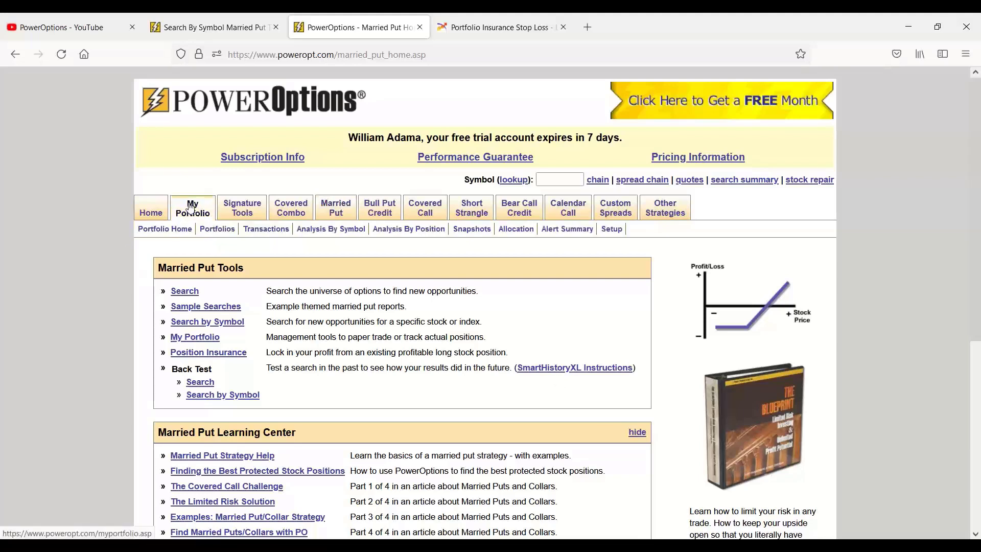
click(213, 231)
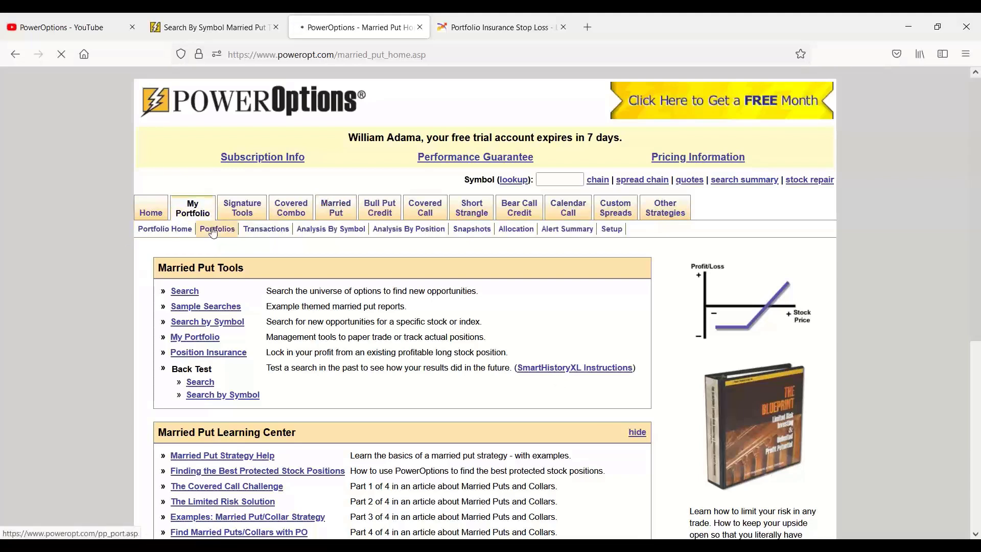
scroll(299, 283, down, 4)
scroll(298, 283, down, 3)
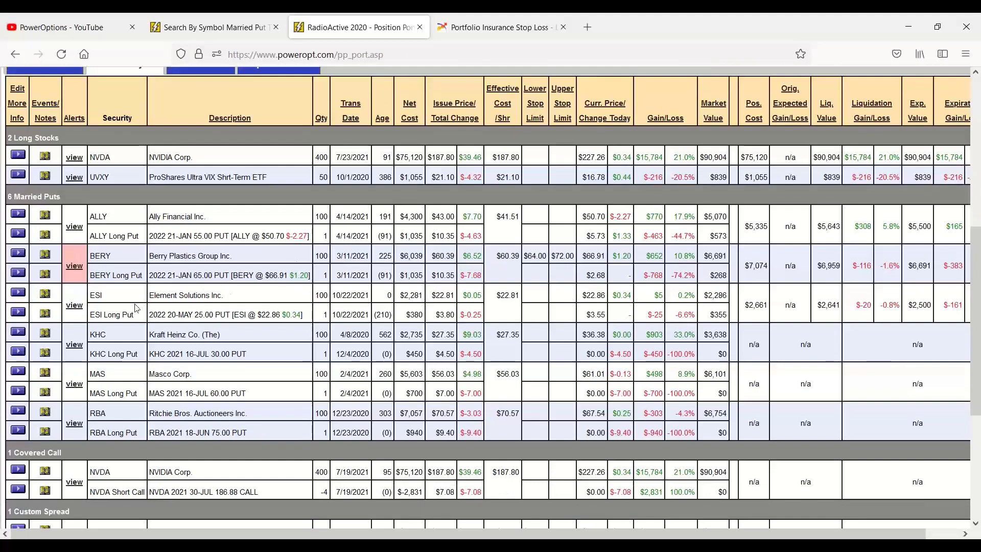
click(18, 296)
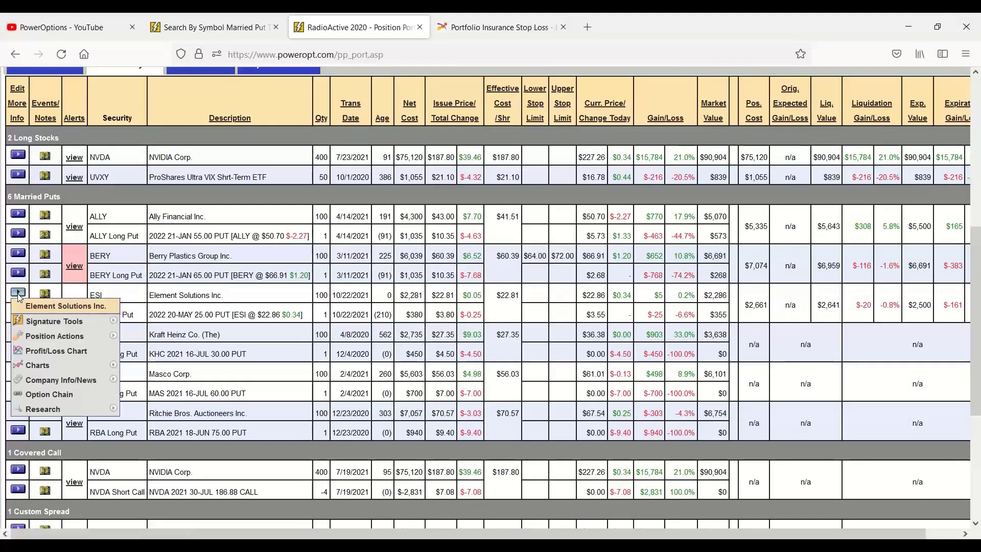
mouse_move(71, 341)
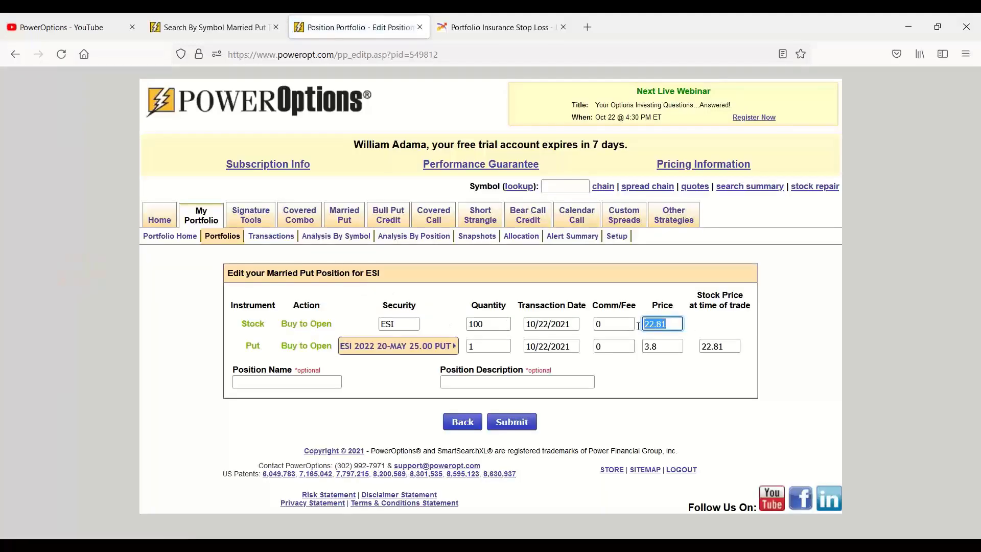
Set both the stock and put trade dates to October 14, 2021
click(556, 327)
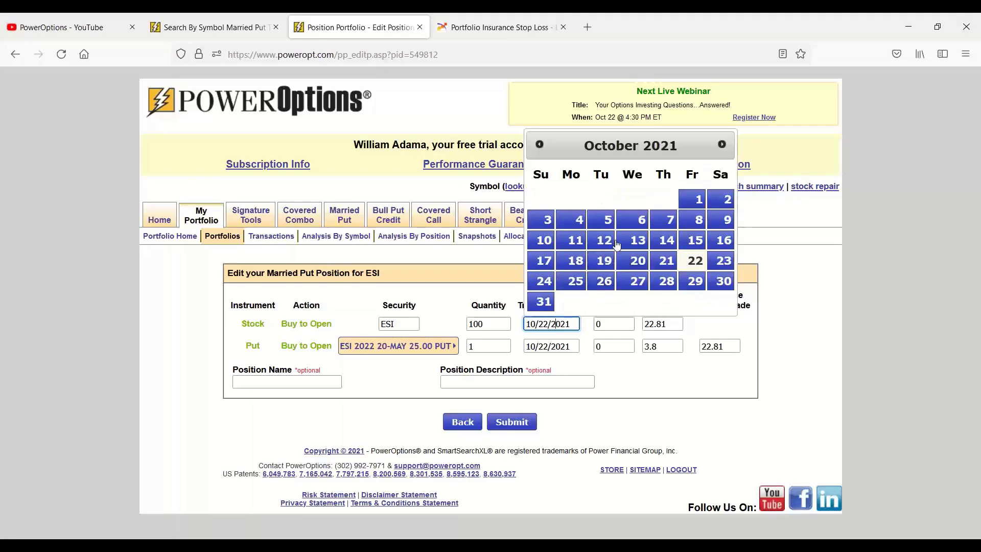
click(666, 242)
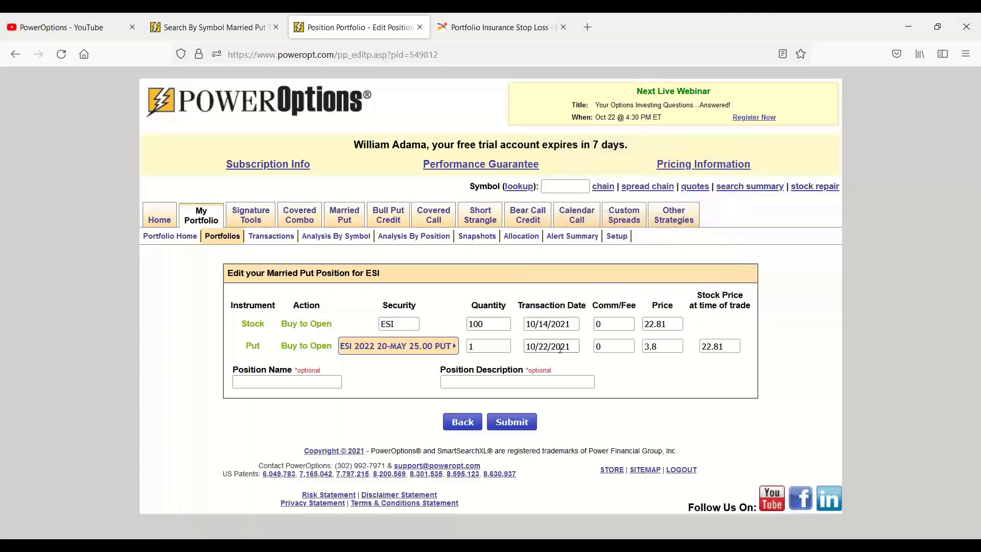
click(570, 343)
click(666, 264)
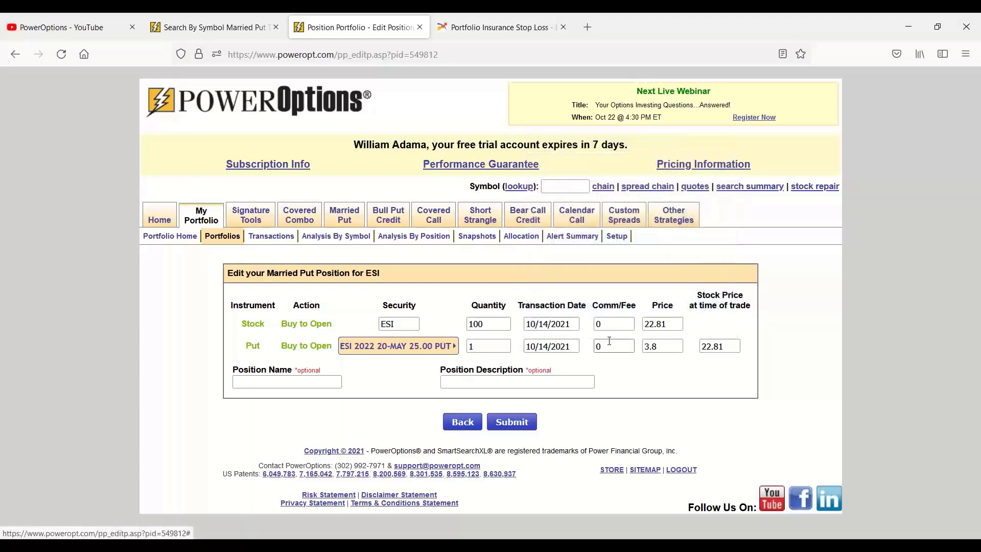
Change the stock price to 23.50 and the put price to 3.25, then submit
double_click(662, 323)
key(BackSpace)
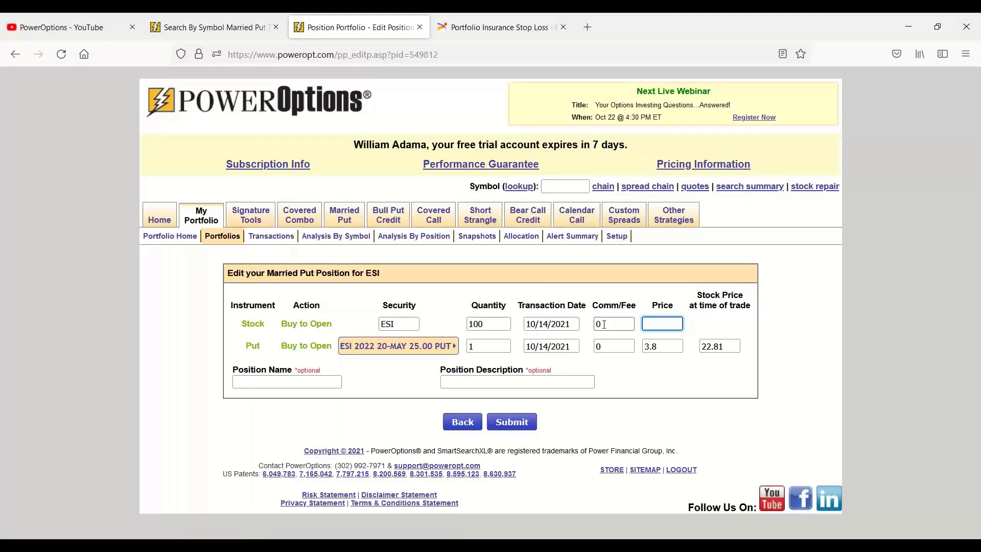
text(23.50)
click(681, 347)
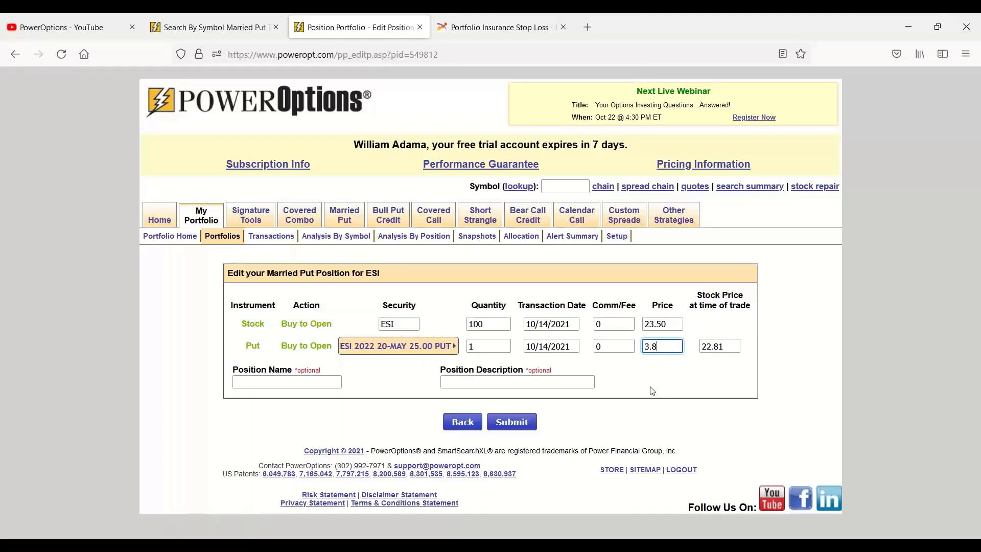
key(BackSpace)
text(25)
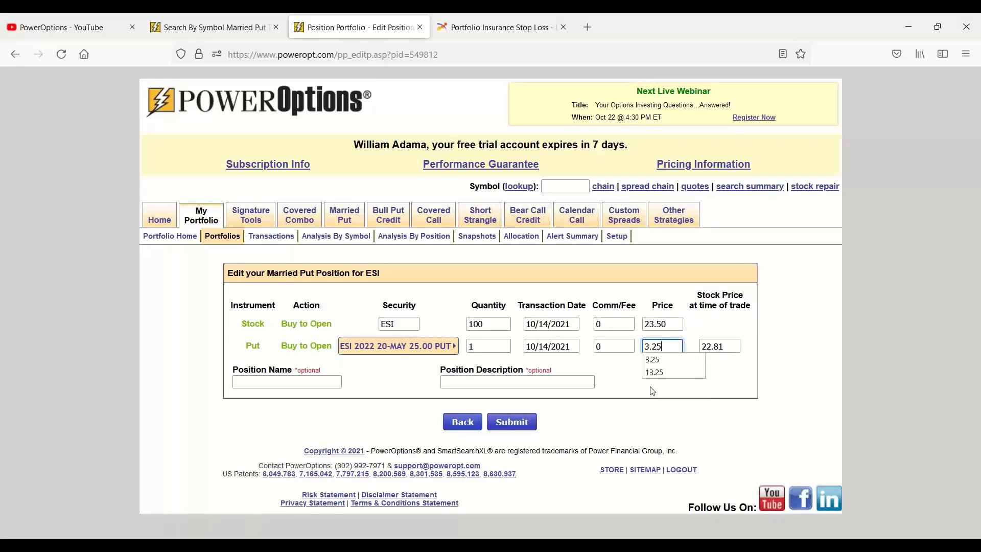
click(511, 421)
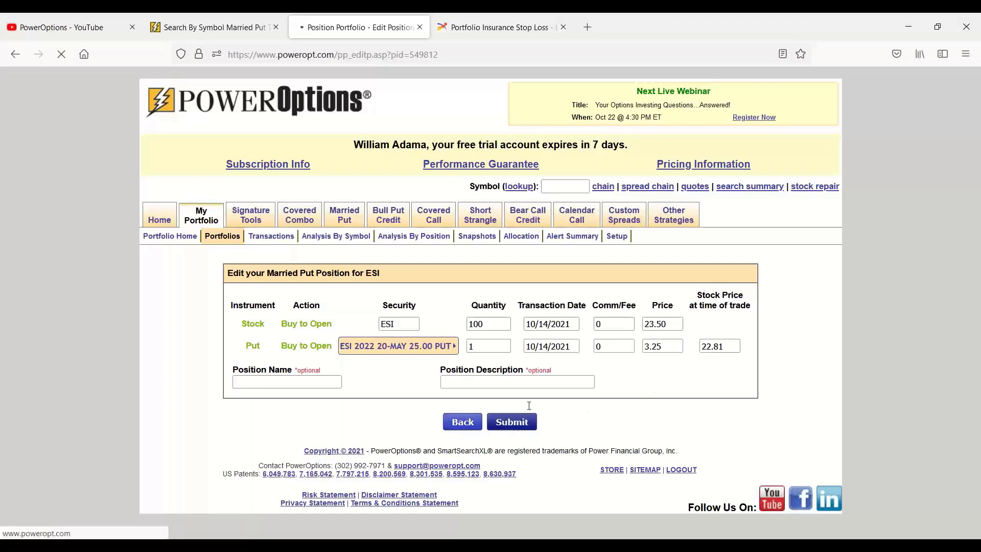
Highlight the ESI position's $2,675 cost, 25.00 put strike and total change figures
scroll(530, 329, down, 5)
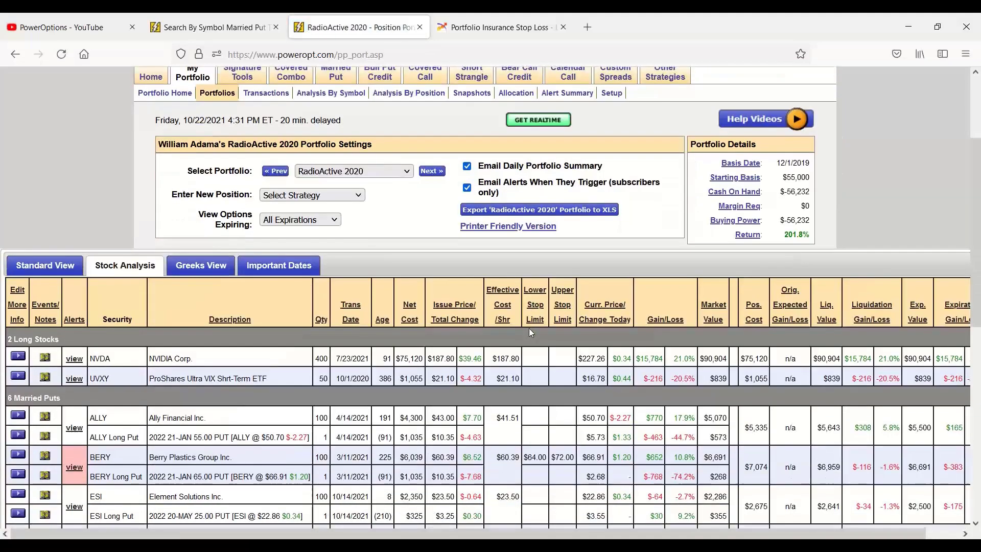
scroll(530, 331, down, 2)
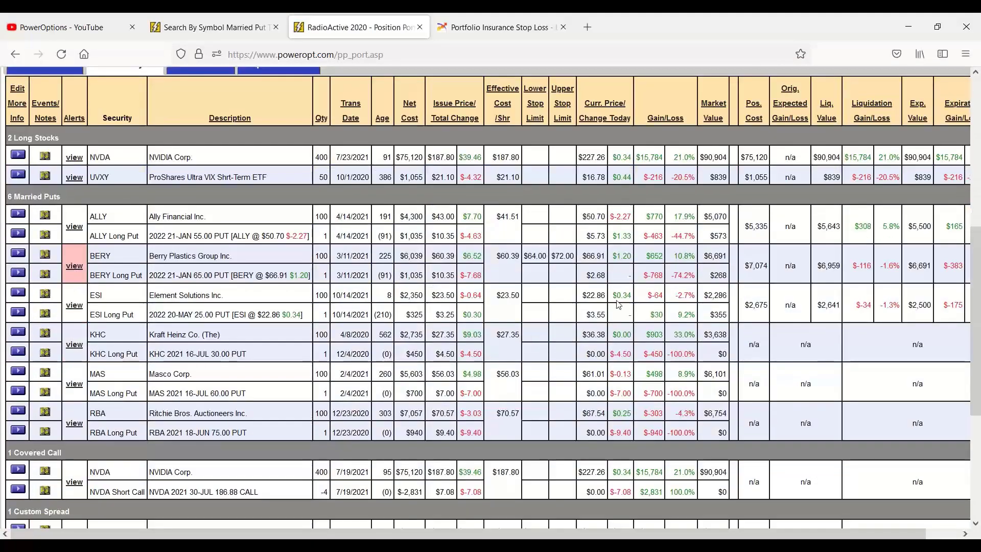
drag(743, 307, 769, 312)
click(199, 314)
drag(198, 314, 240, 315)
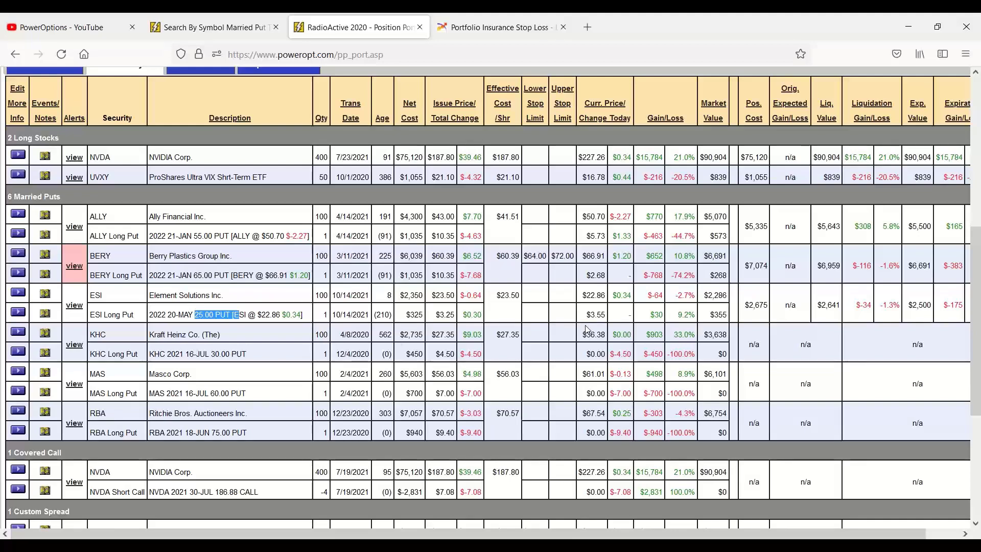
click(505, 310)
drag(459, 297, 481, 315)
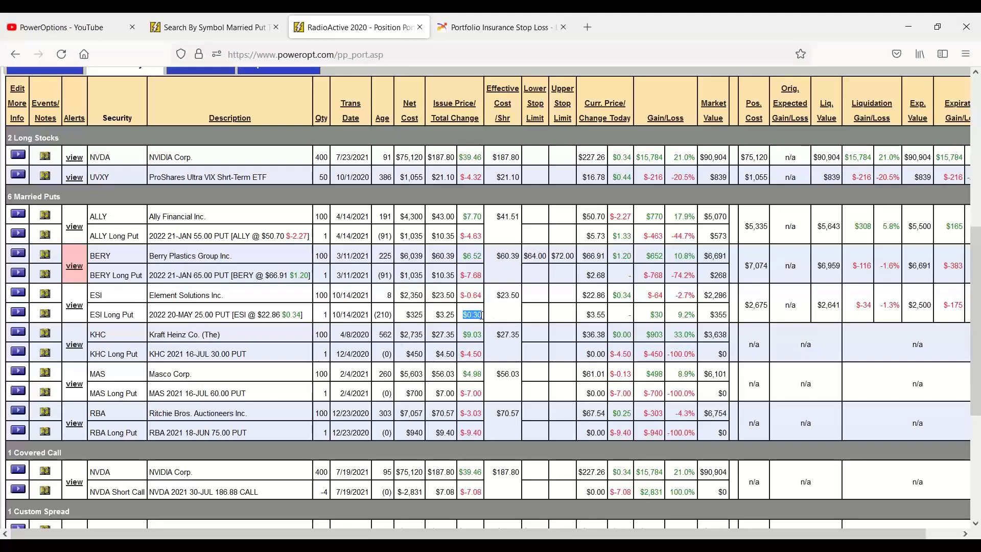
click(466, 315)
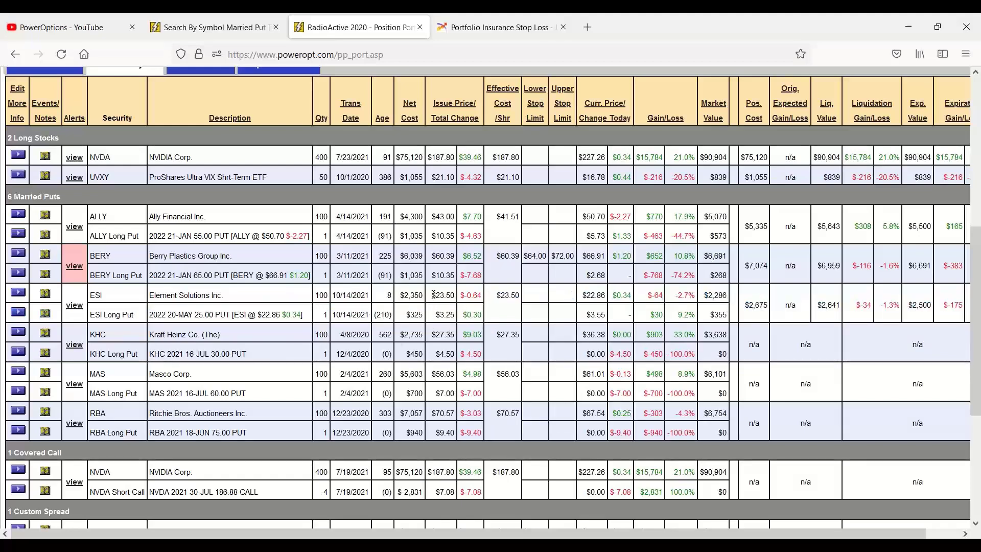
Point out the $23.50 ESI stock price and open the position's action menu
drag(432, 295, 452, 297)
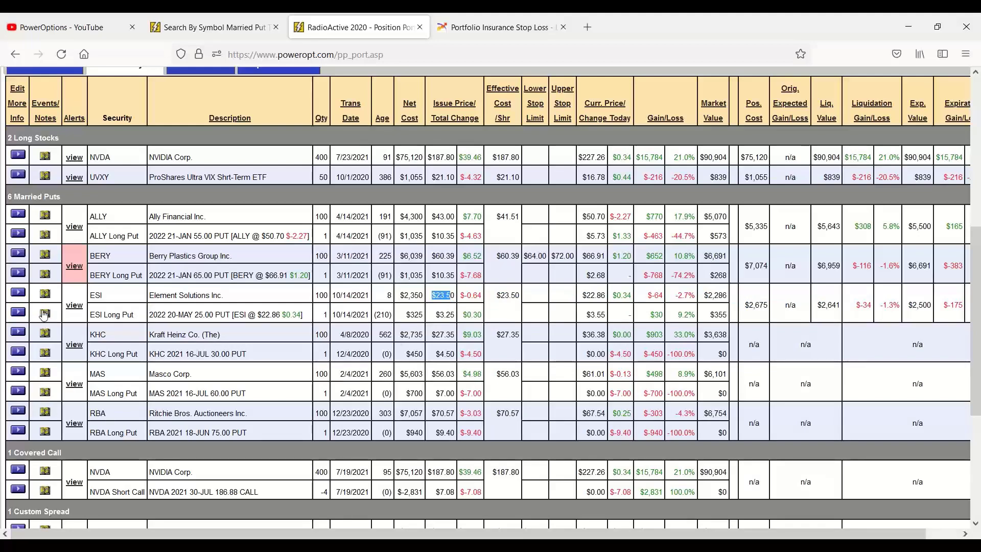
click(20, 294)
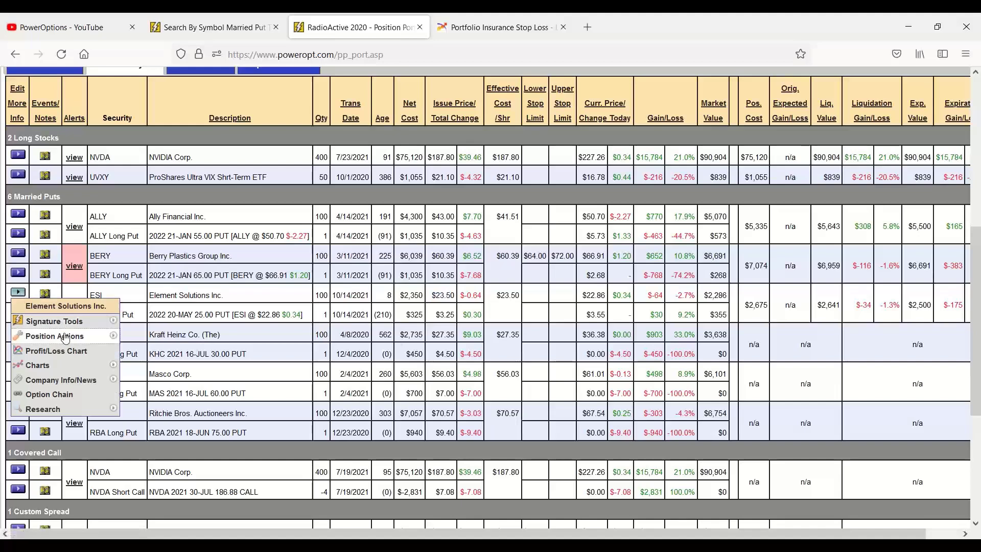
mouse_move(66, 336)
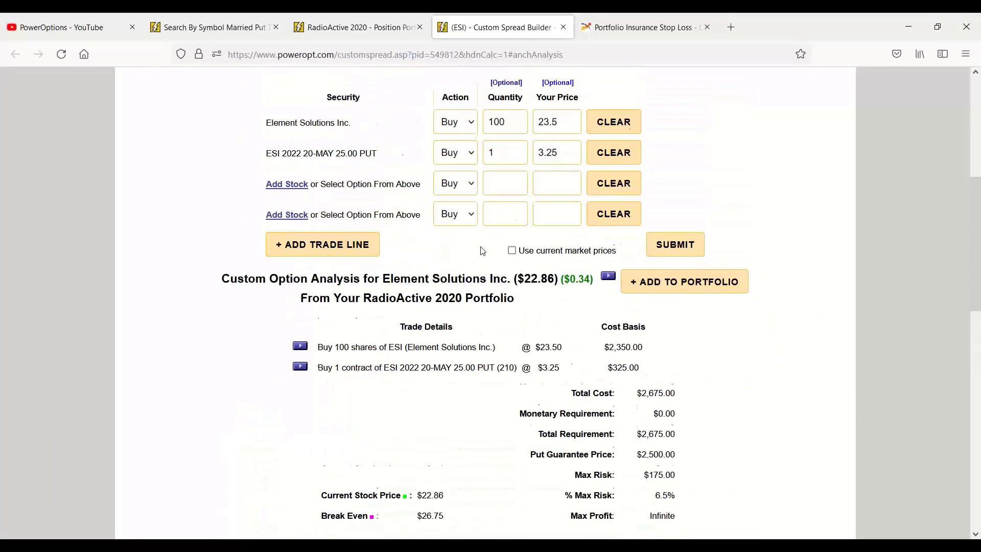
Mark the put's 3.25 entry price and scroll through the spread builder analysis and P/L chart
click(570, 156)
double_click(570, 156)
click(712, 183)
scroll(718, 176, down, 4)
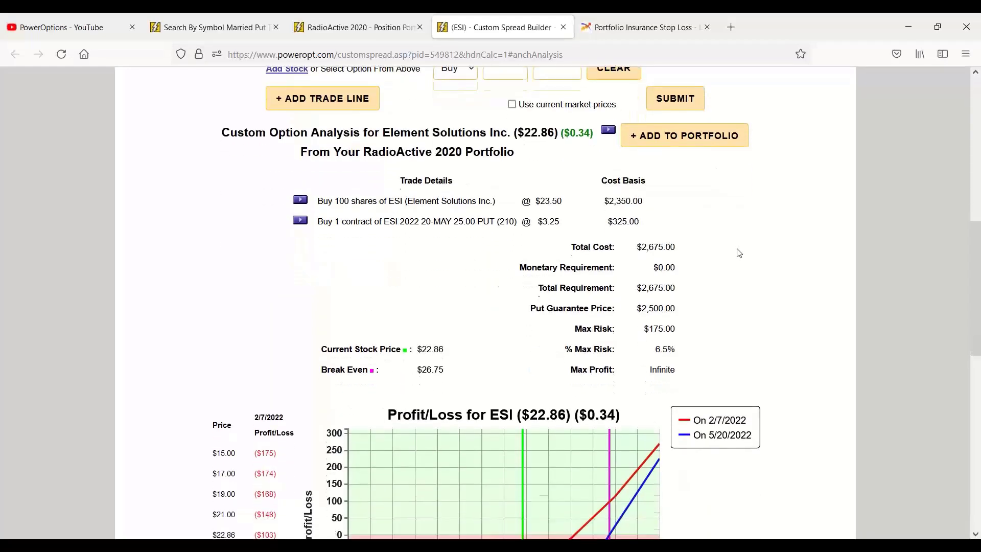
scroll(739, 253, down, 1)
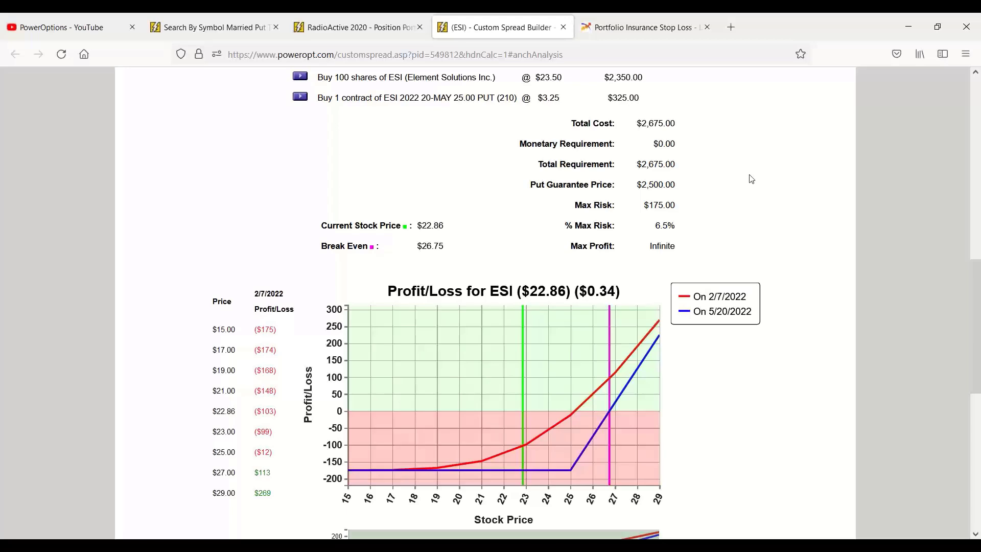
scroll(749, 179, up, 4)
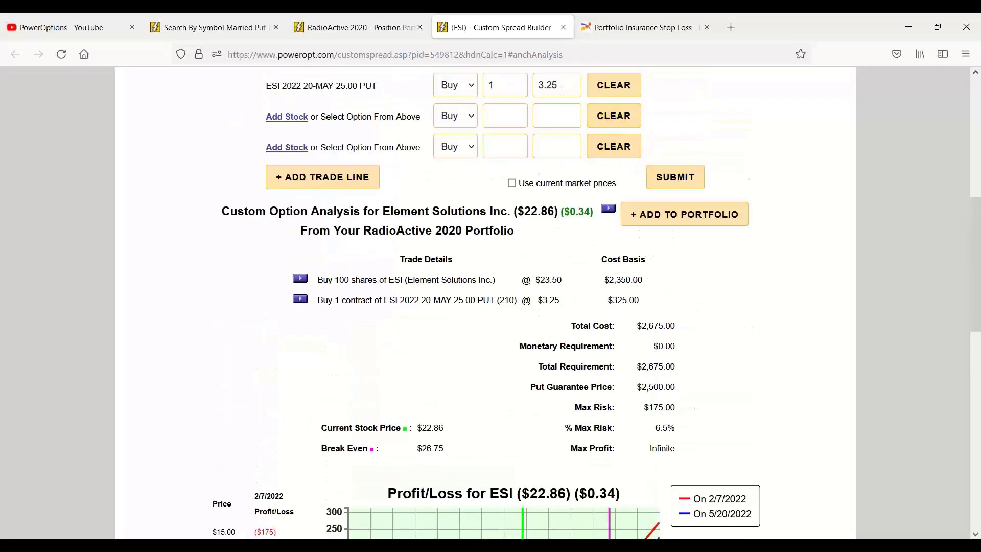
drag(568, 86, 537, 86)
scroll(537, 211, up, 3)
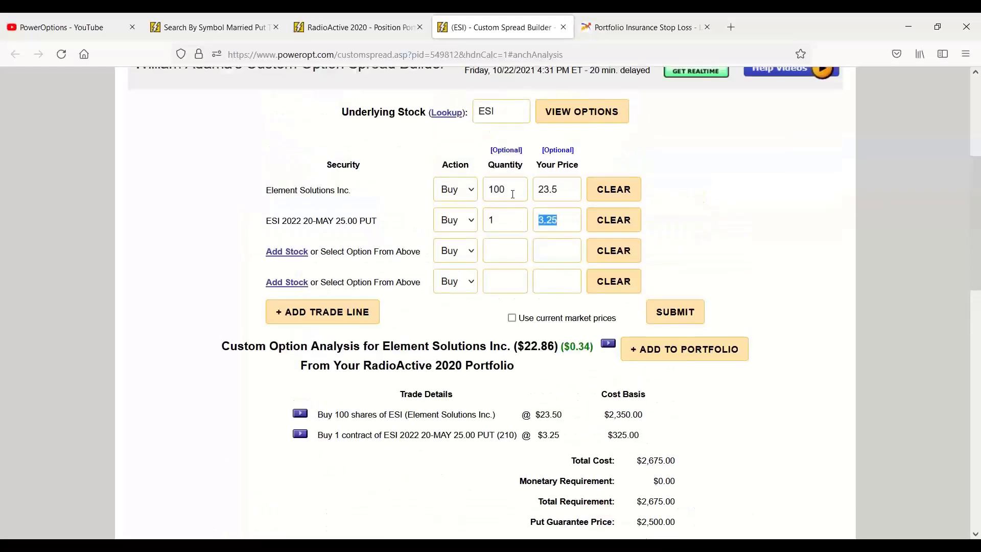
click(513, 192)
drag(571, 221, 534, 223)
drag(517, 346, 557, 350)
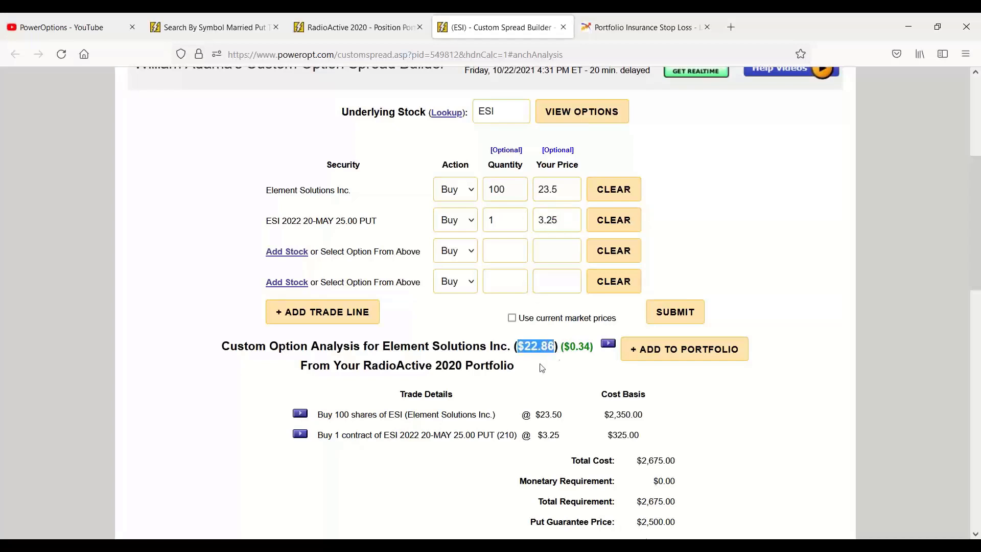
click(519, 194)
key(BackSpace)
key(BackSpace)
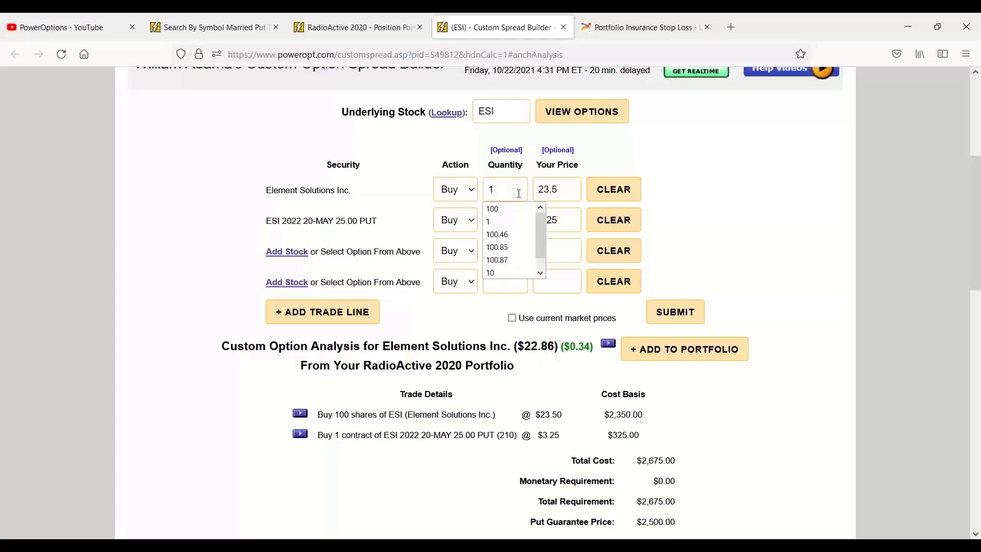
text(10)
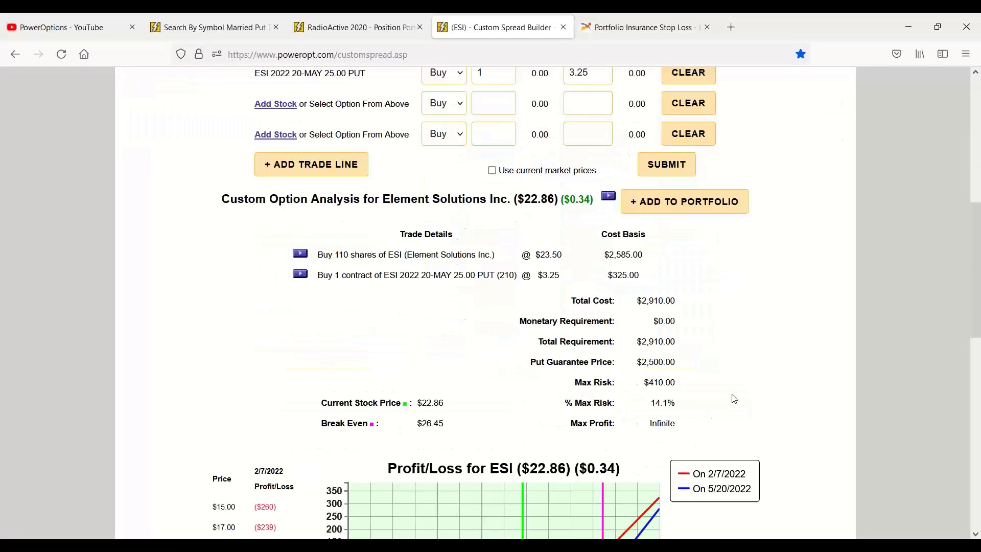
scroll(734, 401, down, 1)
scroll(734, 394, down, 3)
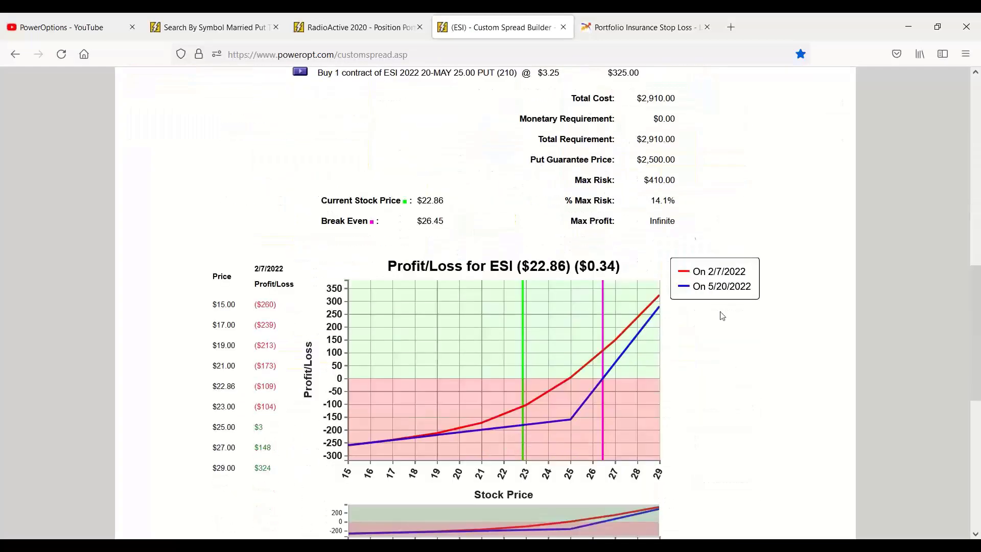
drag(648, 205, 687, 211)
scroll(685, 215, up, 7)
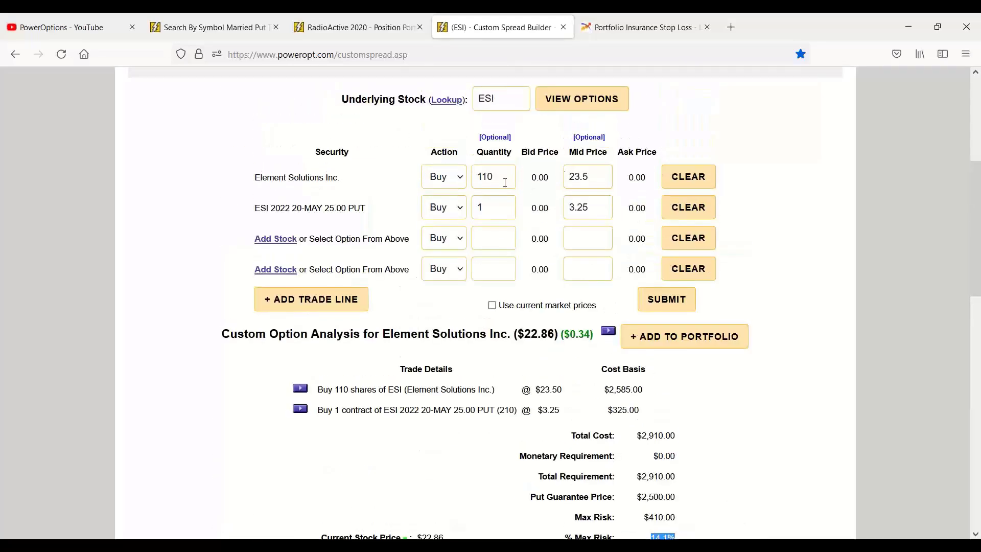
drag(497, 177, 483, 178)
scroll(551, 265, down, 7)
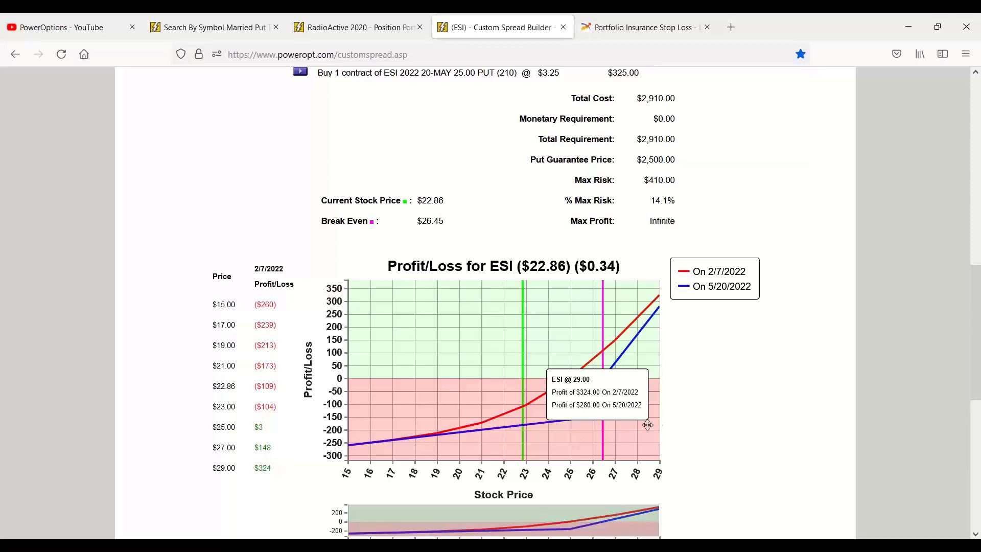
double_click(432, 223)
drag(530, 268, 563, 269)
scroll(508, 220, up, 7)
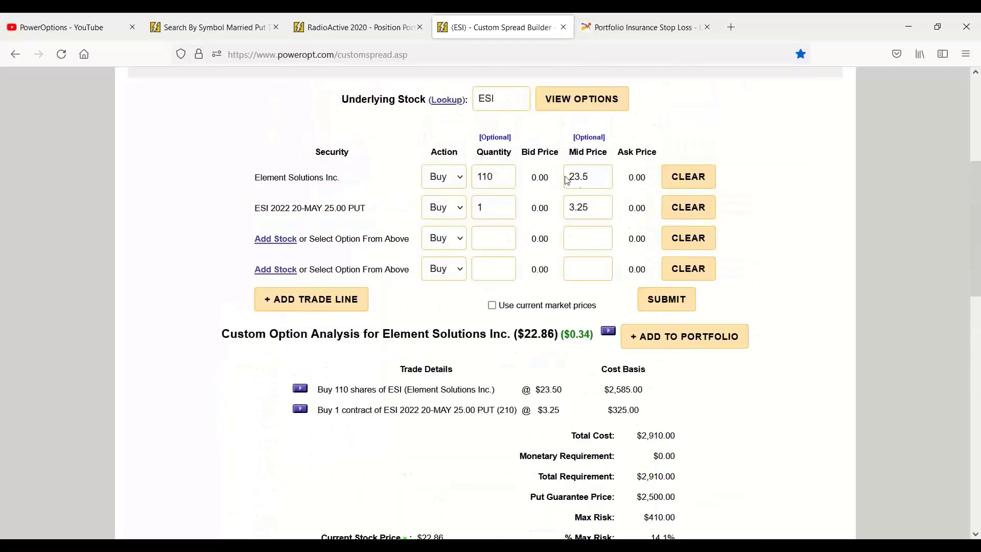
drag(589, 177, 574, 177)
Change the ESI stock price to 23.10 and recalculate the analysis
key(BackSpace)
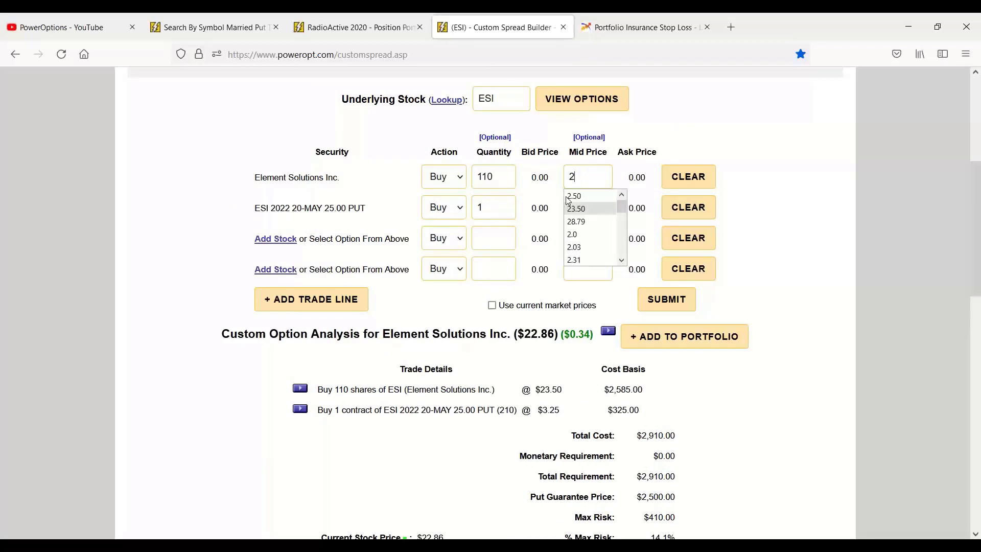
text(3.10)
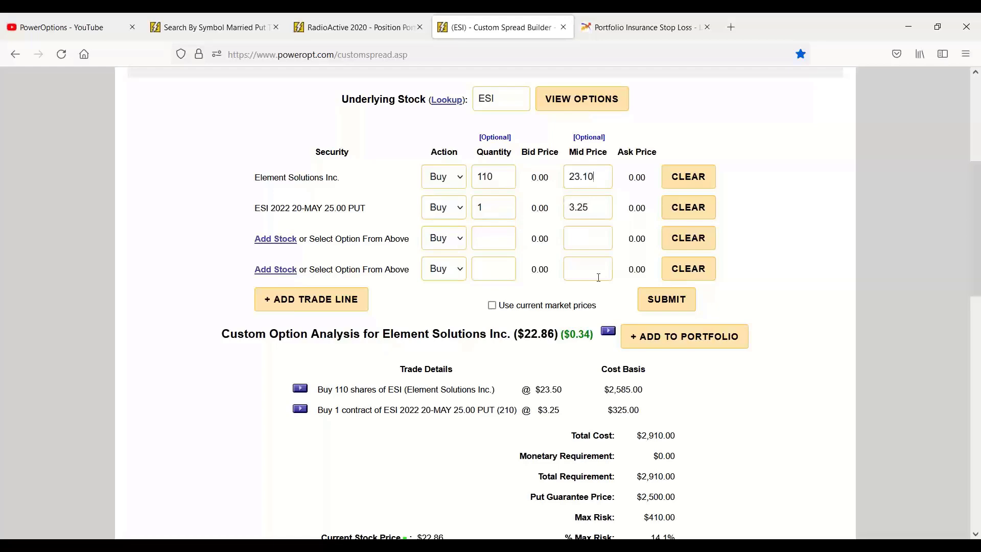
click(666, 299)
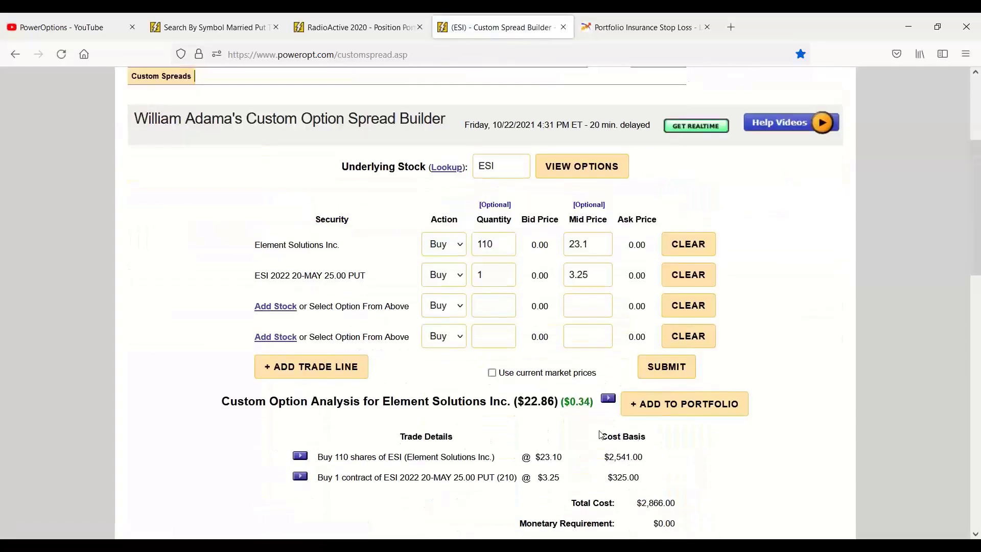
Highlight the new $26.05 break-even and the 2/7/2022 profit/loss date heading
scroll(600, 435, down, 8)
mouse_move(583, 365)
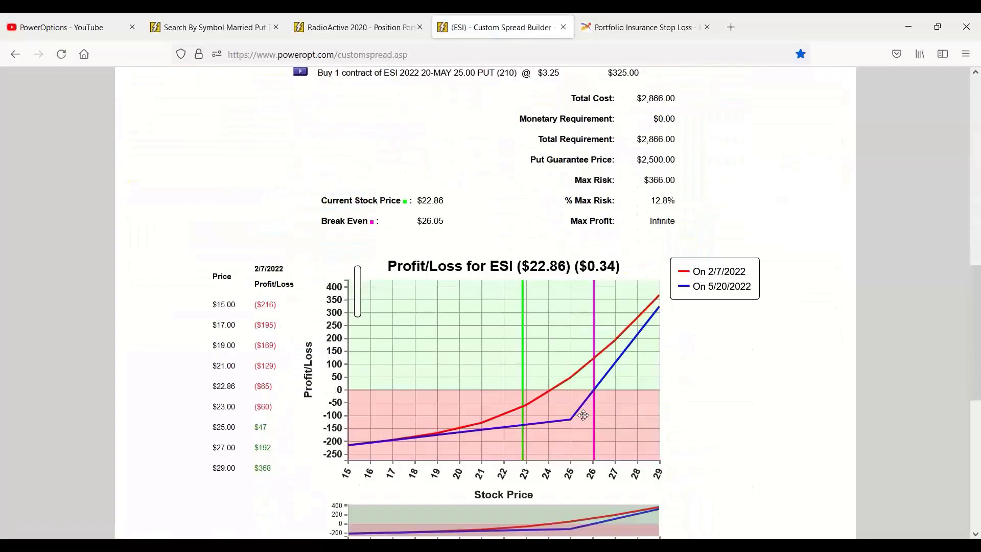
drag(415, 221, 474, 226)
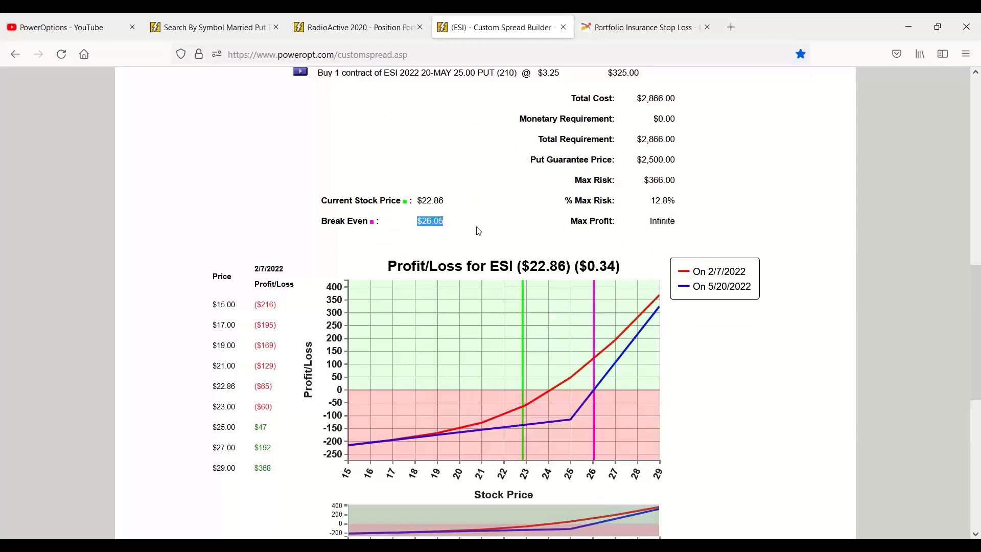
mouse_move(500, 413)
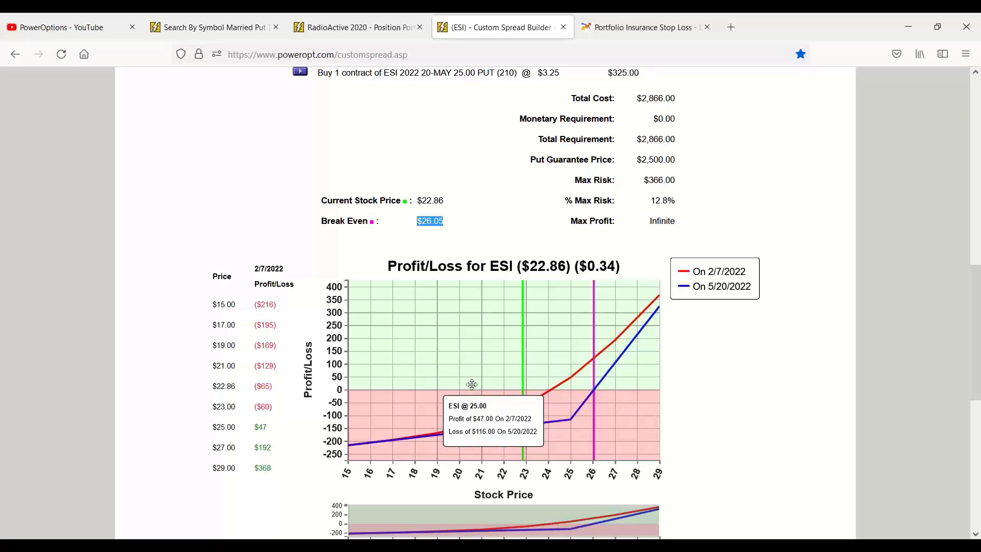
drag(254, 268, 287, 273)
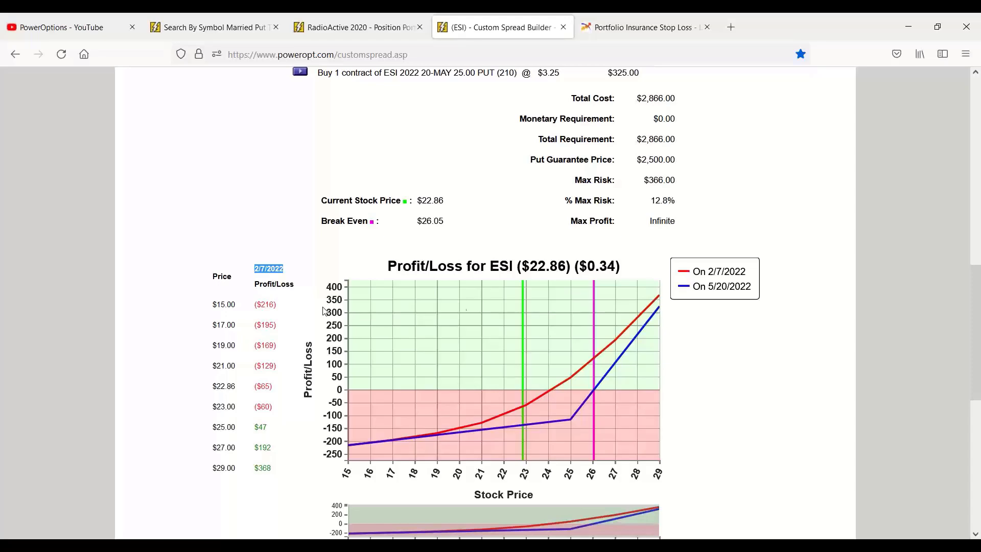
scroll(428, 197, up, 3)
scroll(429, 196, up, 3)
click(500, 114)
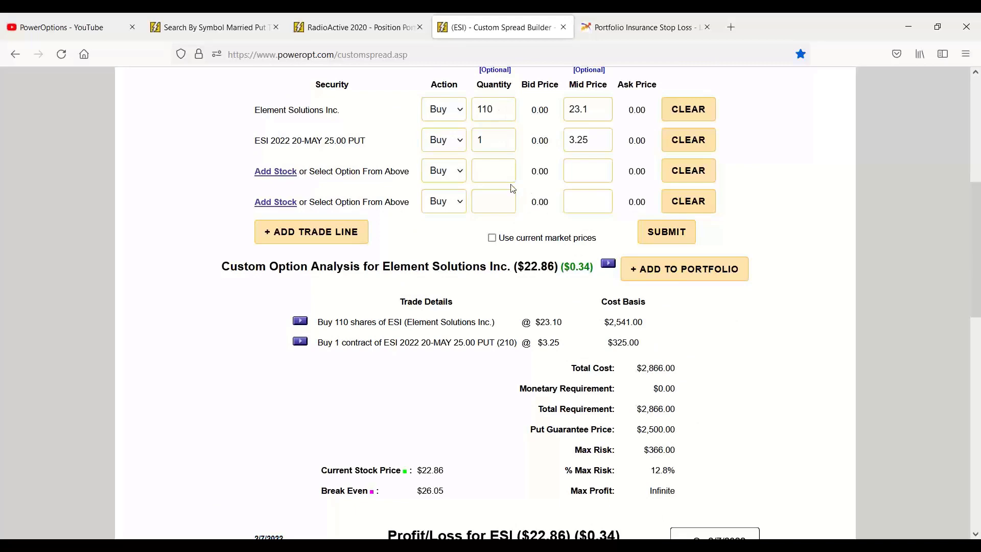
Highlight the 23.1 stock price, 3.25 put price and 22.86 current price, then review the chart
scroll(512, 189, down, 2)
scroll(508, 189, up, 3)
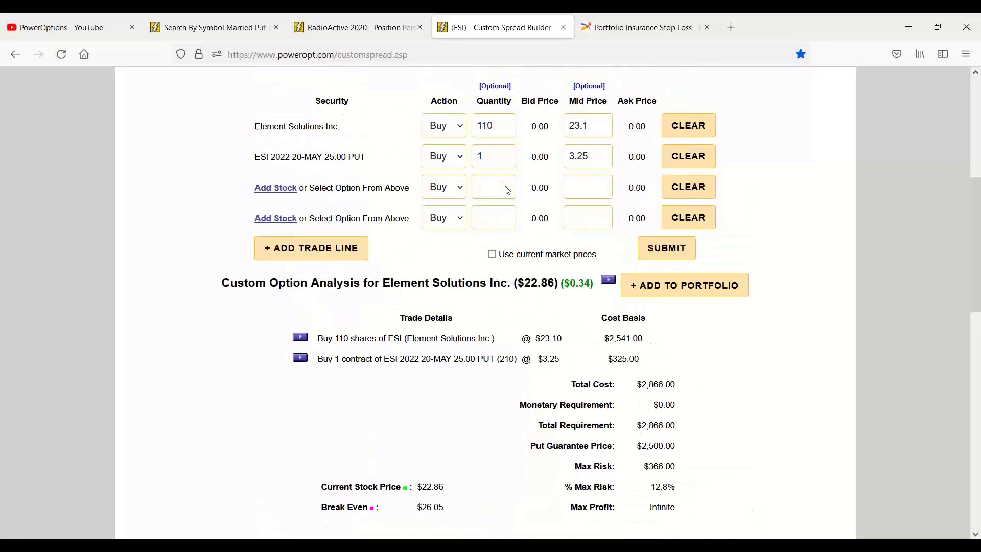
scroll(507, 189, up, 1)
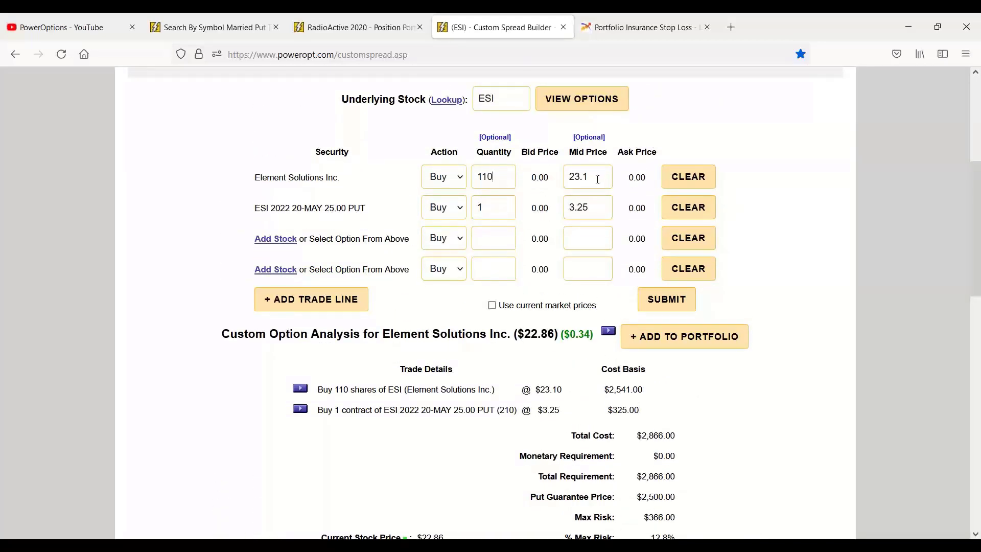
drag(590, 177, 542, 212)
drag(605, 177, 568, 177)
drag(603, 206, 557, 205)
drag(524, 334, 553, 335)
click(558, 349)
scroll(557, 350, down, 2)
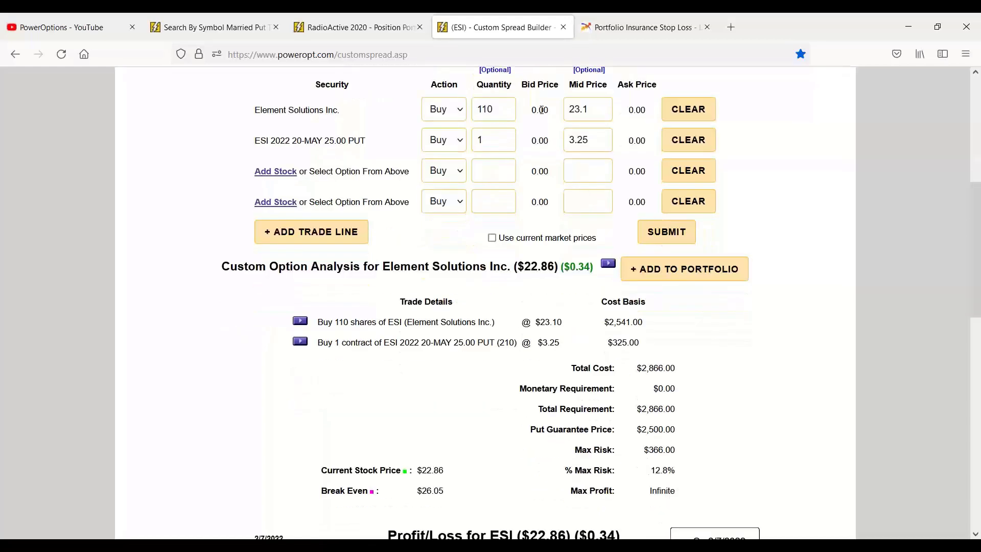
scroll(498, 160, down, 7)
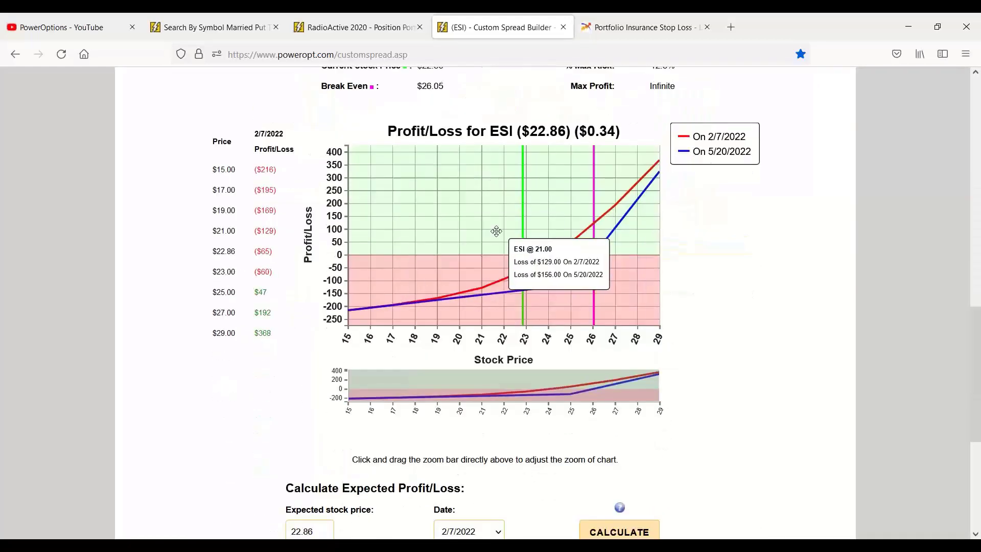
scroll(496, 231, up, 1)
drag(648, 134, 688, 135)
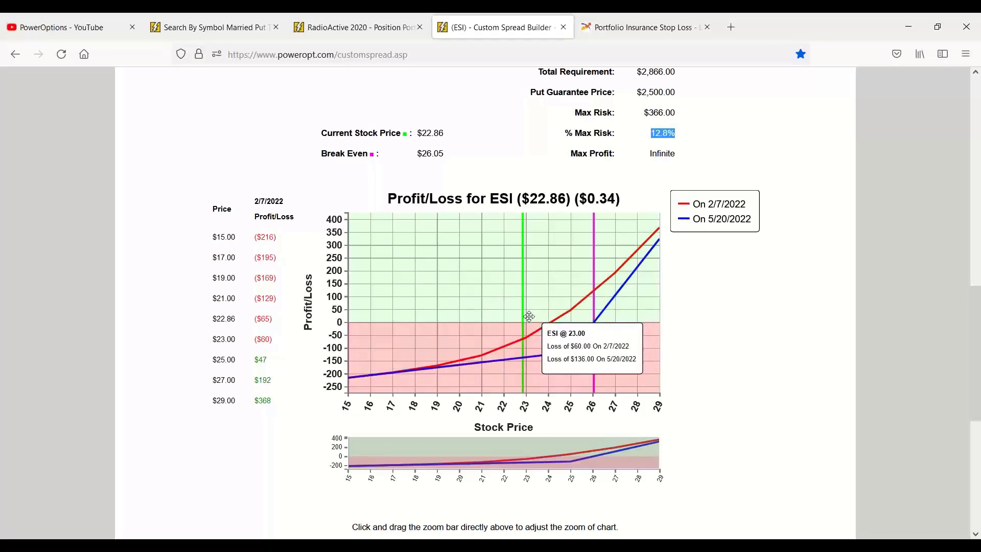
scroll(529, 316, up, 8)
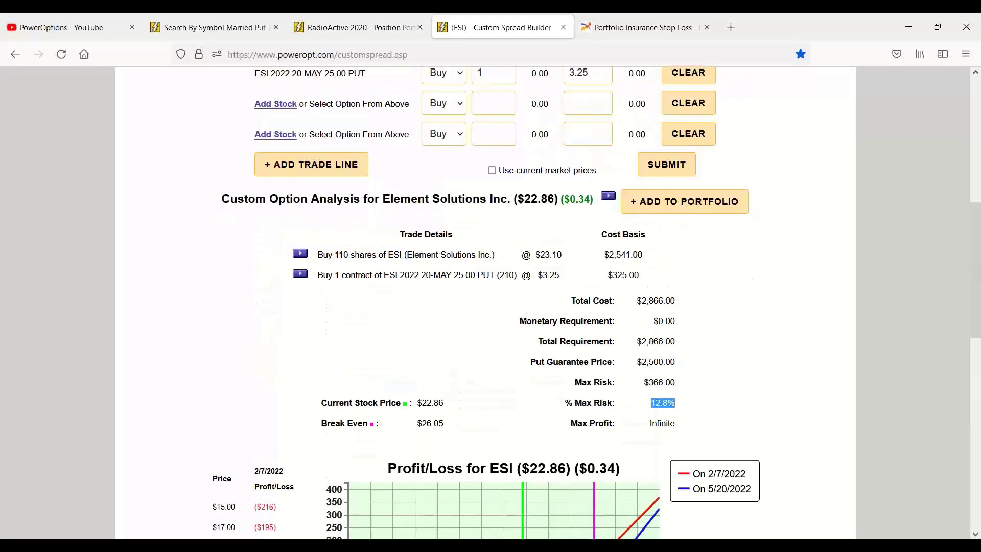
Expand ESI's May 20 2022 option chain
click(596, 108)
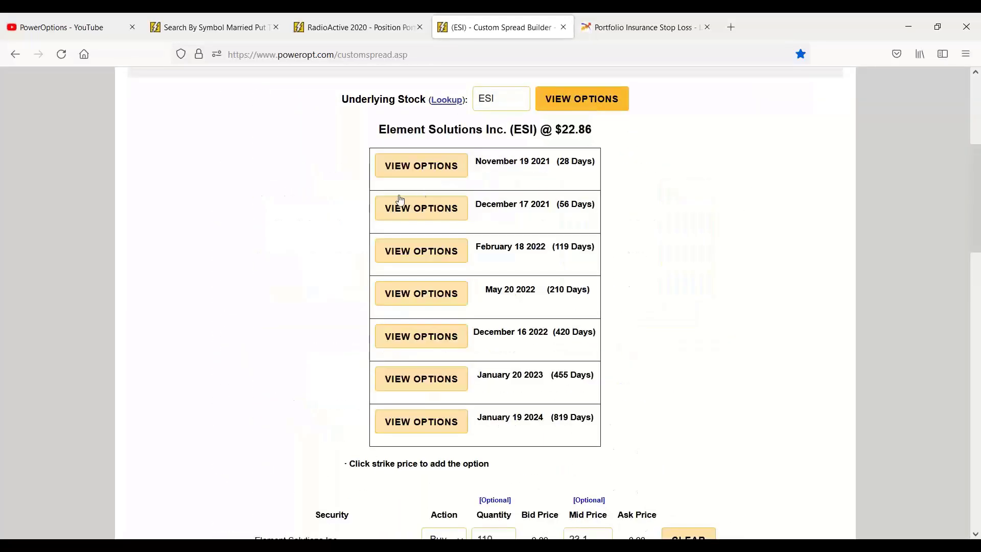
click(440, 293)
scroll(442, 302, down, 3)
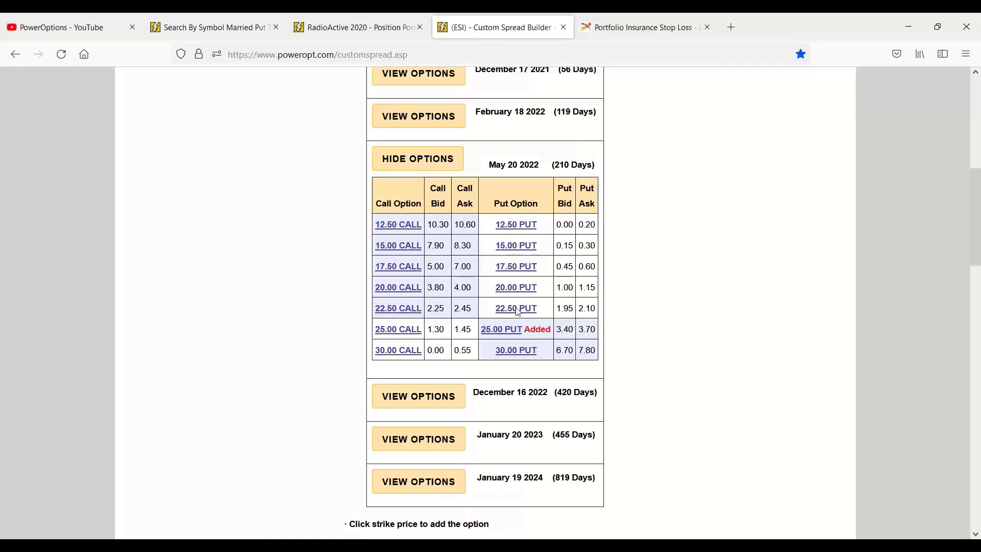
Compare the bid and ask of the 25.00 and 22.50 puts
drag(556, 329, 601, 331)
drag(555, 309, 595, 306)
click(692, 305)
scroll(675, 286, up, 3)
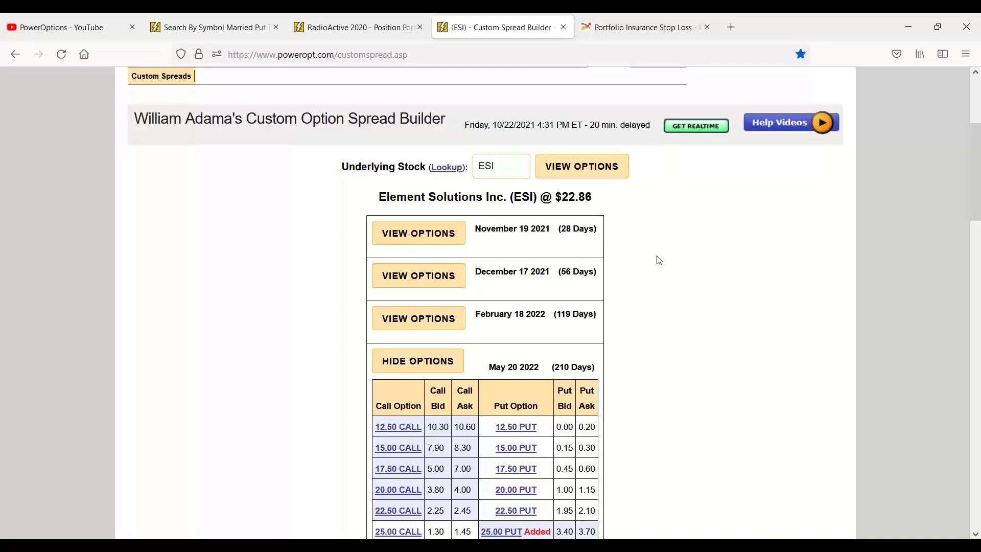
Highlight the $23.10 share purchase, $325.00 put cost and 12.8% max risk
scroll(650, 273, down, 12)
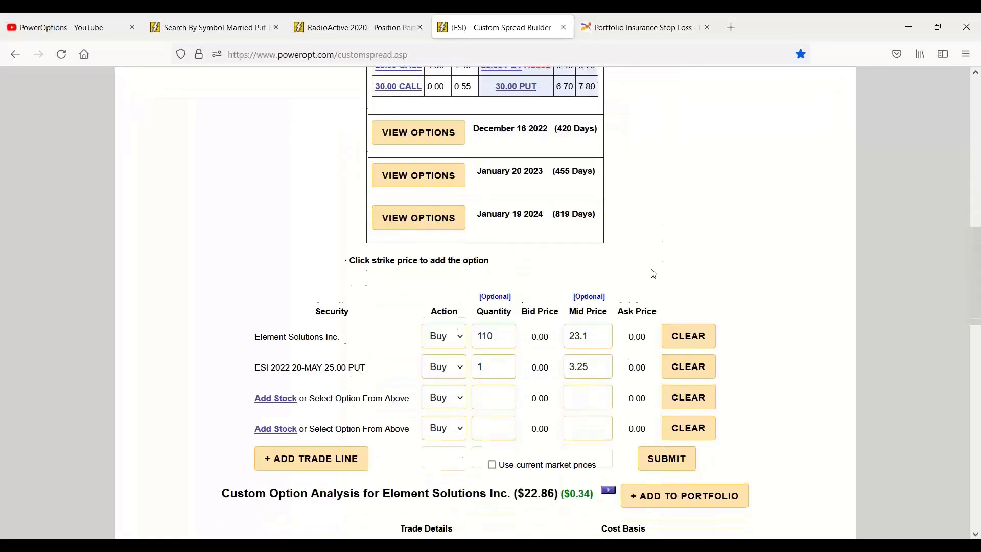
scroll(651, 269, down, 6)
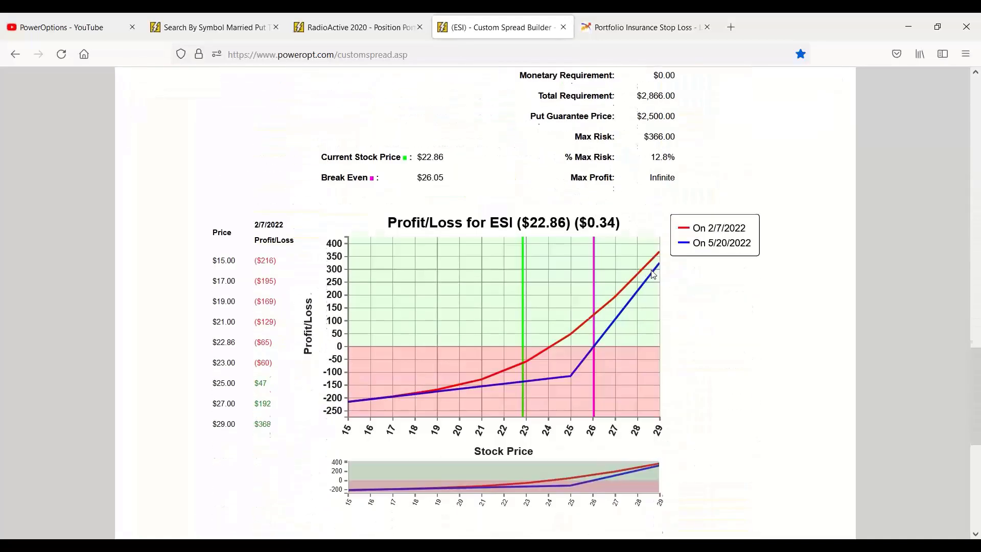
scroll(518, 201, up, 1)
drag(377, 138, 576, 147)
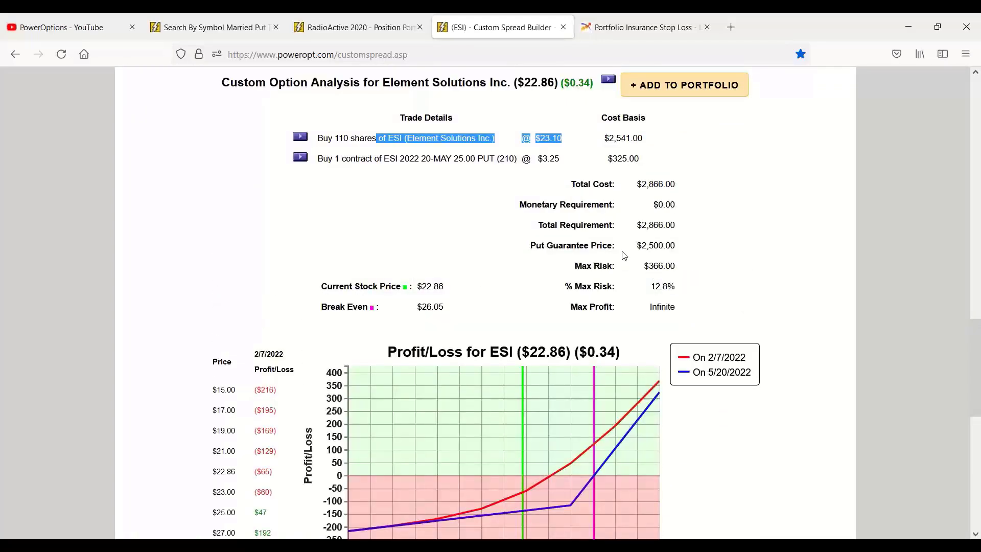
drag(604, 165, 666, 165)
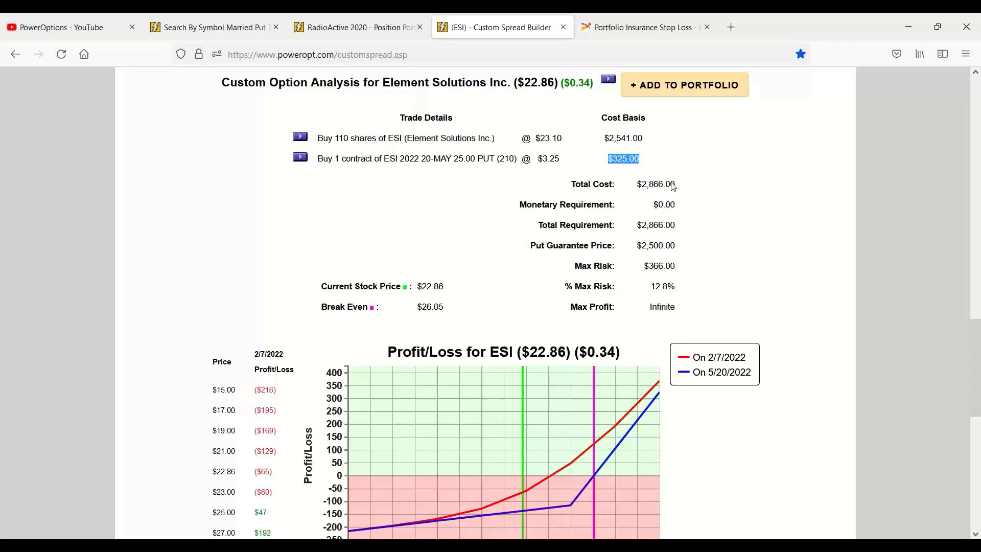
drag(647, 285, 704, 289)
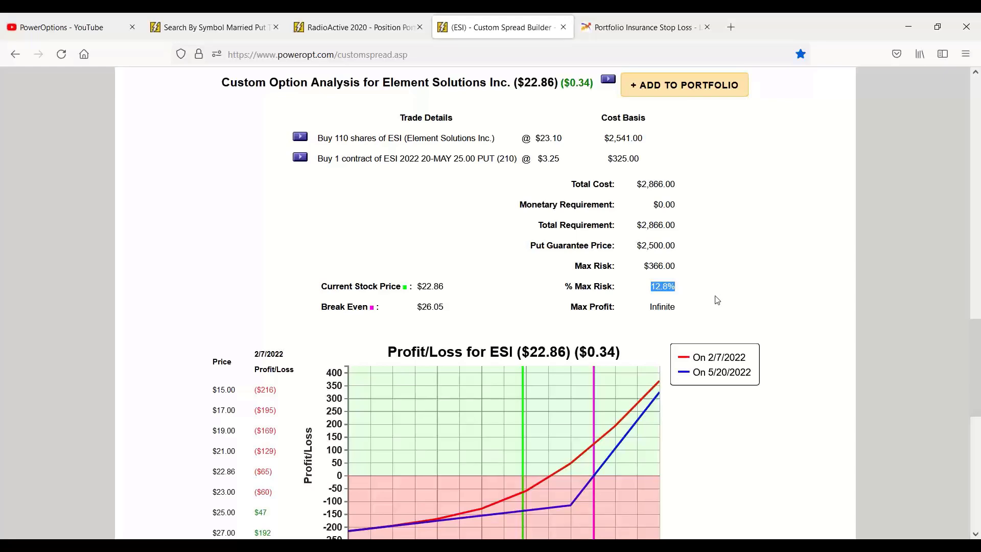
Scroll up to the trade table and select the ESI 2022 20-MAY 25.00 PUT name
scroll(715, 301, up, 4)
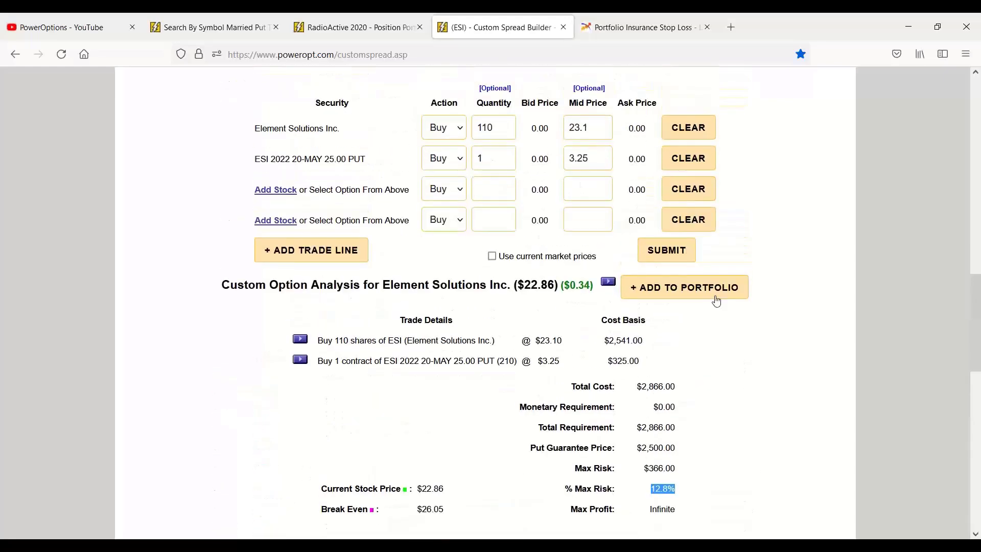
scroll(705, 386, up, 1)
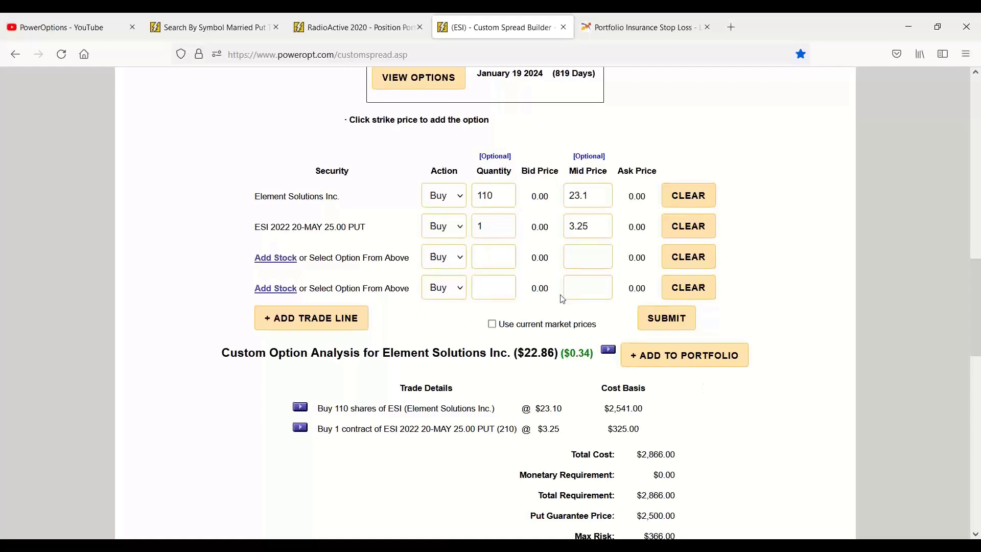
scroll(537, 312, up, 5)
scroll(512, 325, up, 4)
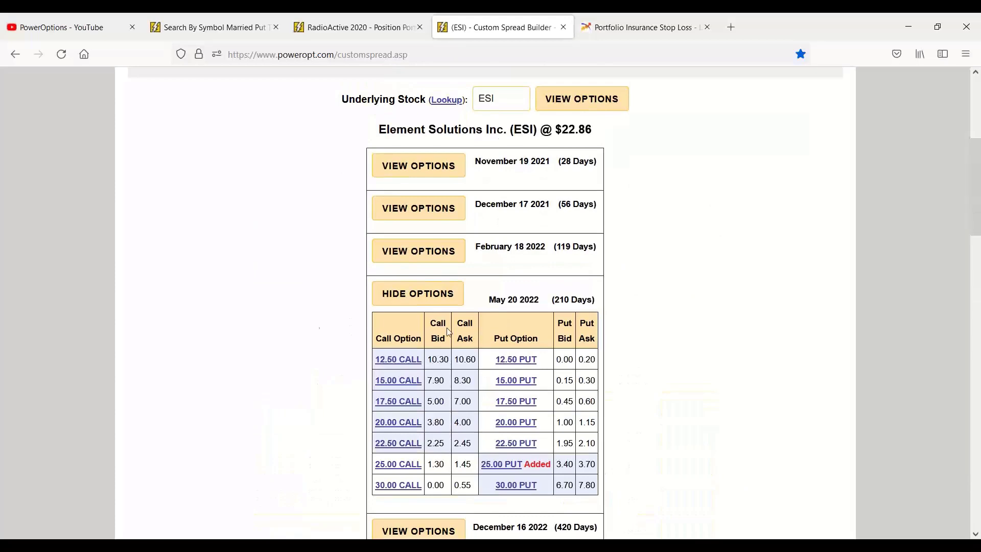
scroll(296, 319, up, 3)
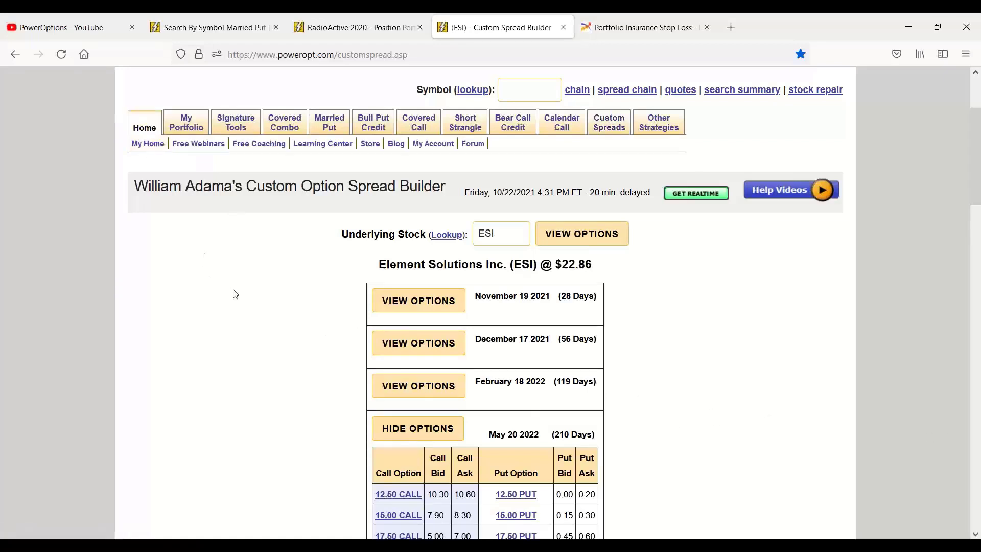
scroll(234, 291, down, 10)
scroll(234, 294, down, 2)
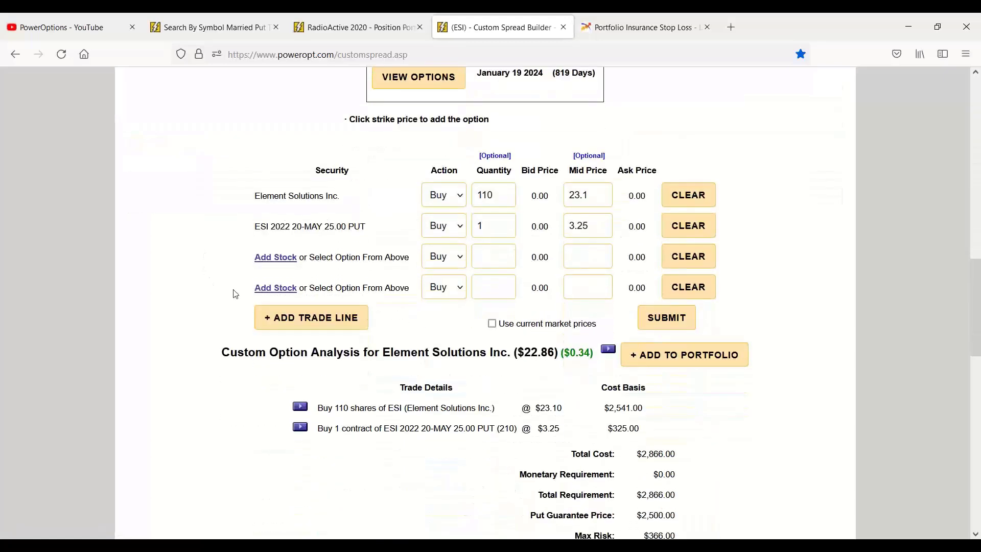
double_click(261, 227)
drag(283, 236, 385, 236)
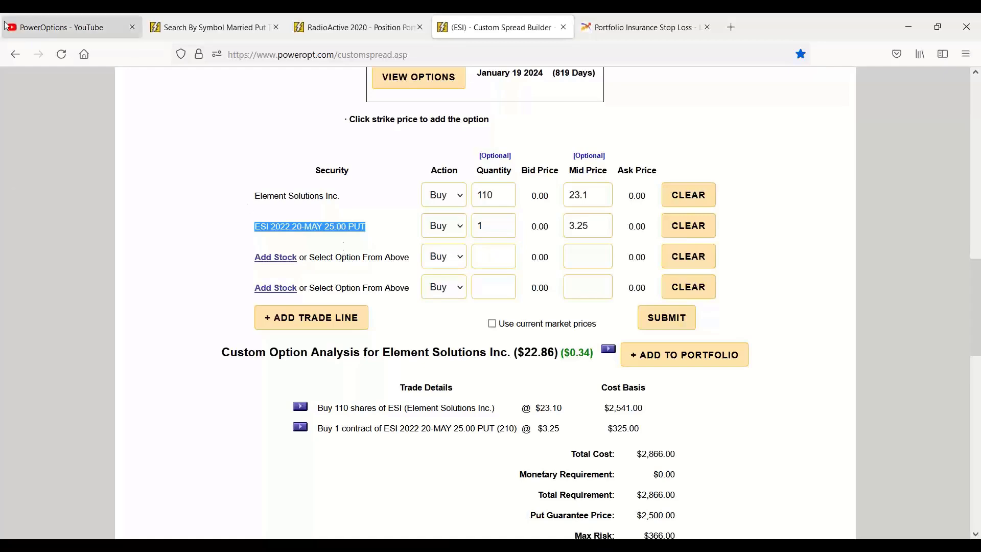
Load the ALLY married put from RadioActive 2020 into the spread builder
click(353, 27)
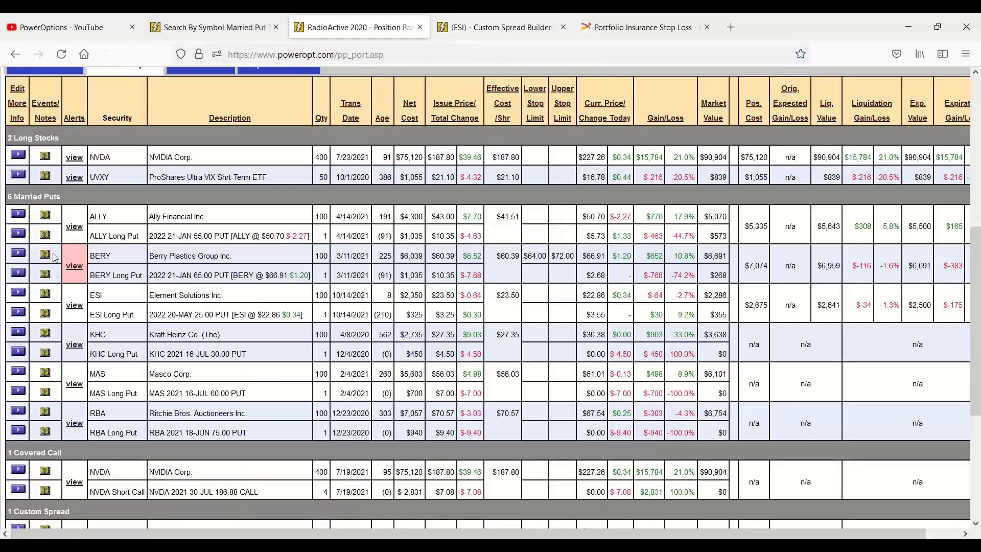
click(19, 214)
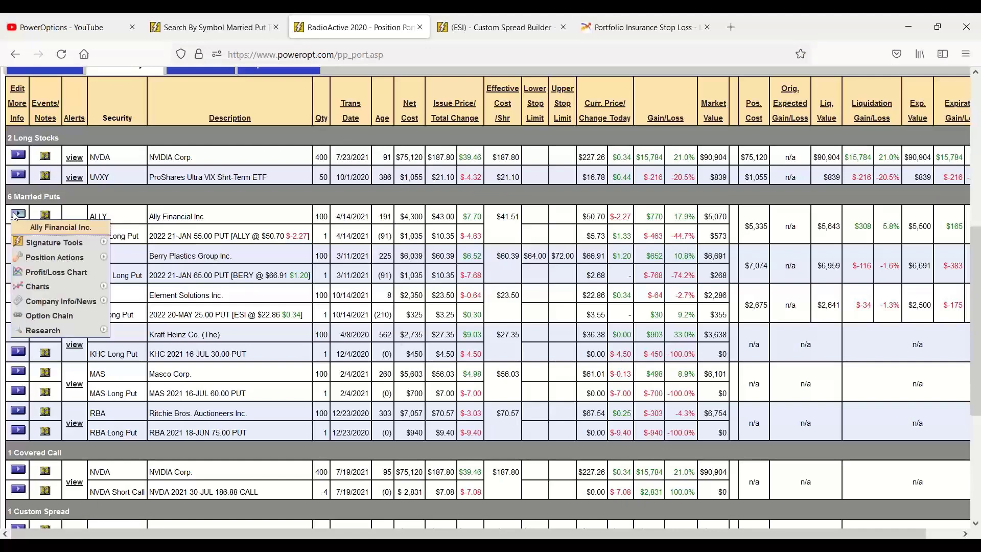
click(61, 272)
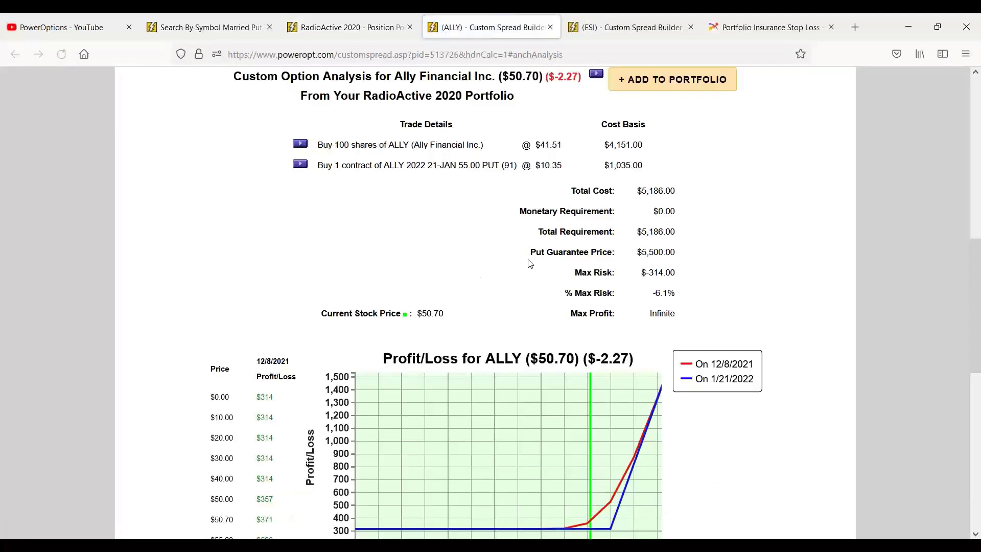
Reprice the ALLY shares from 41.51 to 43.50 and recalculate
scroll(528, 262, down, 1)
scroll(528, 262, up, 7)
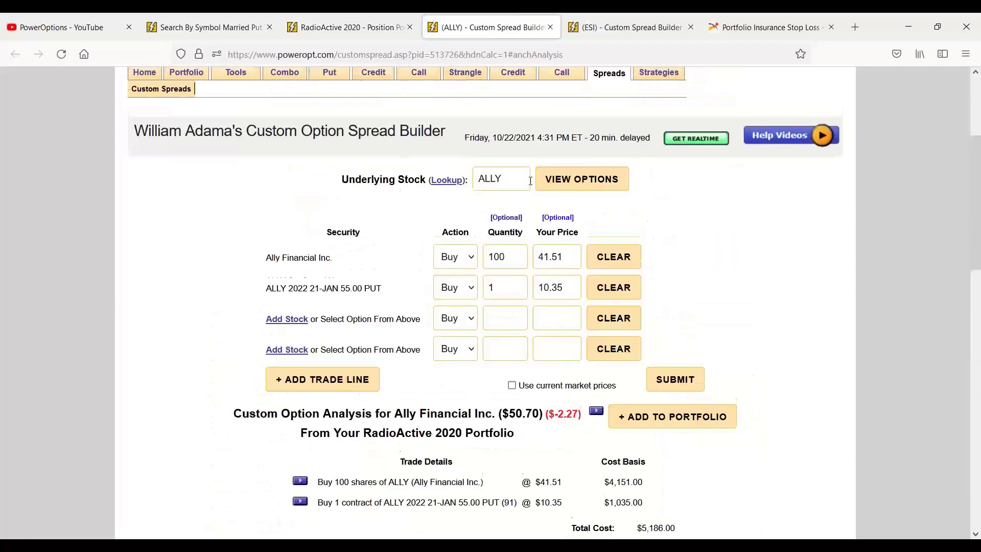
click(568, 251)
drag(568, 252, 547, 256)
text(3.50)
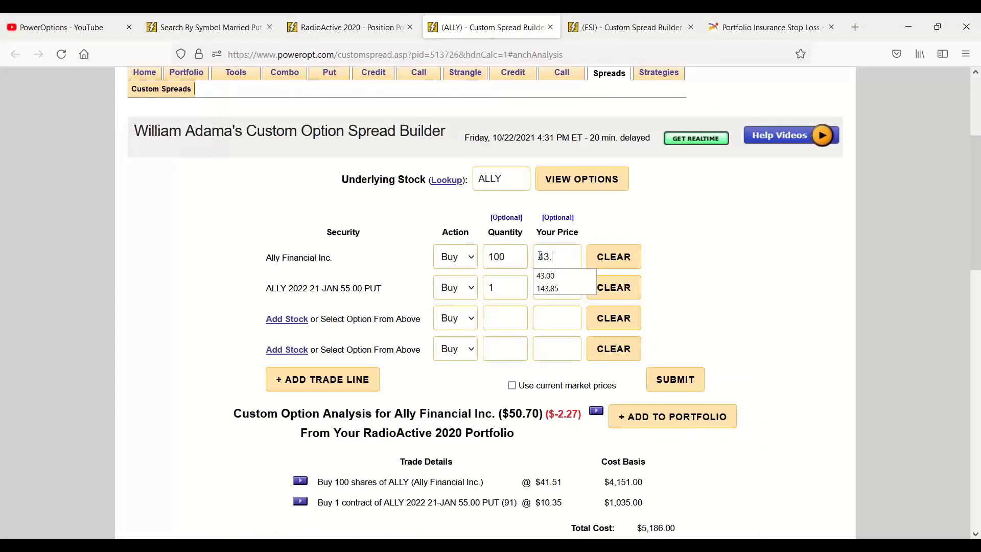
click(693, 370)
Review the recalculated ALLY analysis at -2.1% max risk and open Ally Financial's research chart
scroll(666, 330, down, 10)
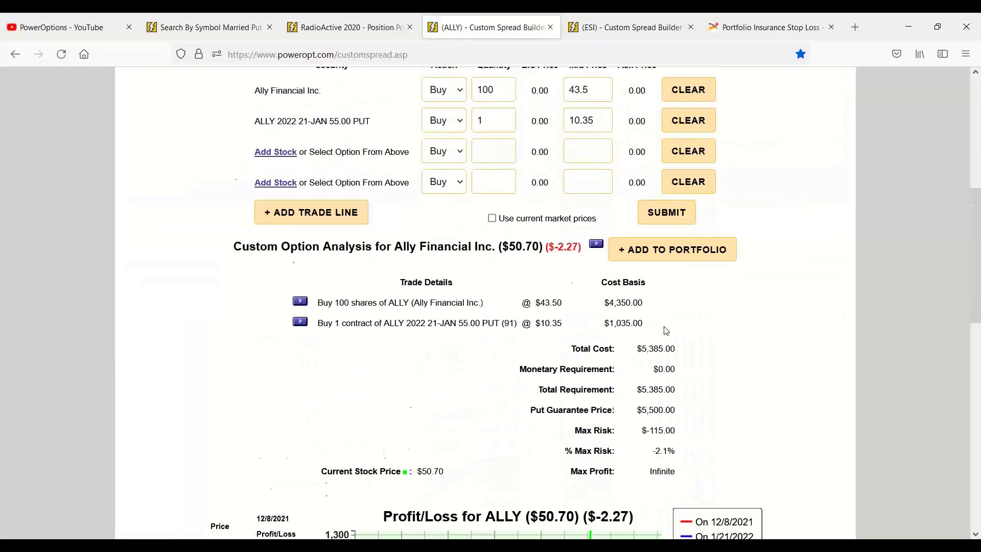
scroll(678, 351, down, 4)
mouse_move(601, 375)
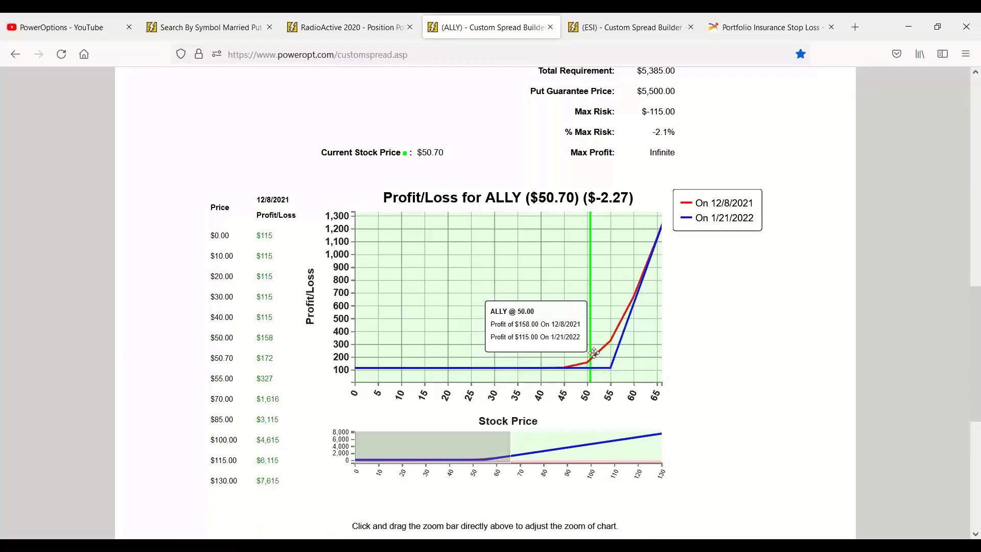
scroll(504, 179, up, 3)
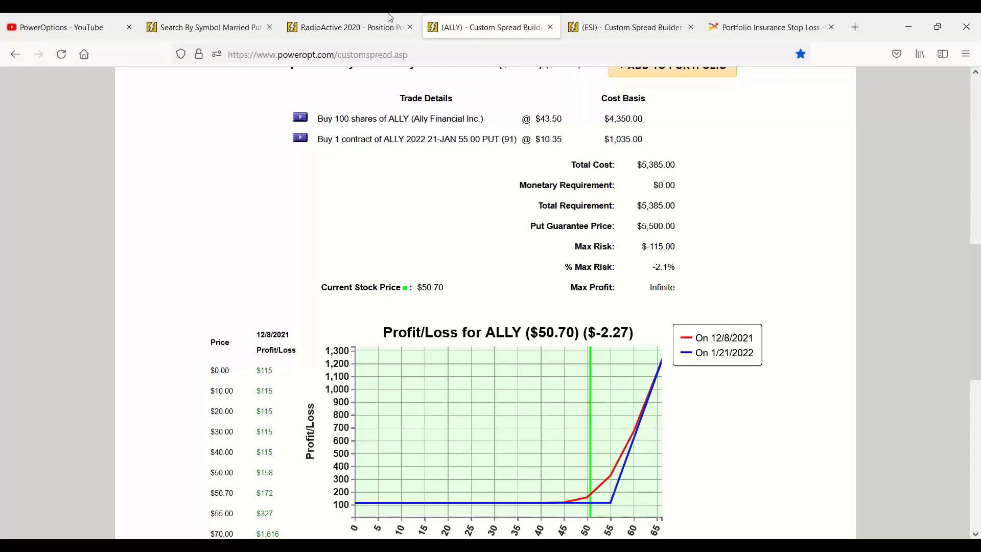
scroll(377, 182, up, 2)
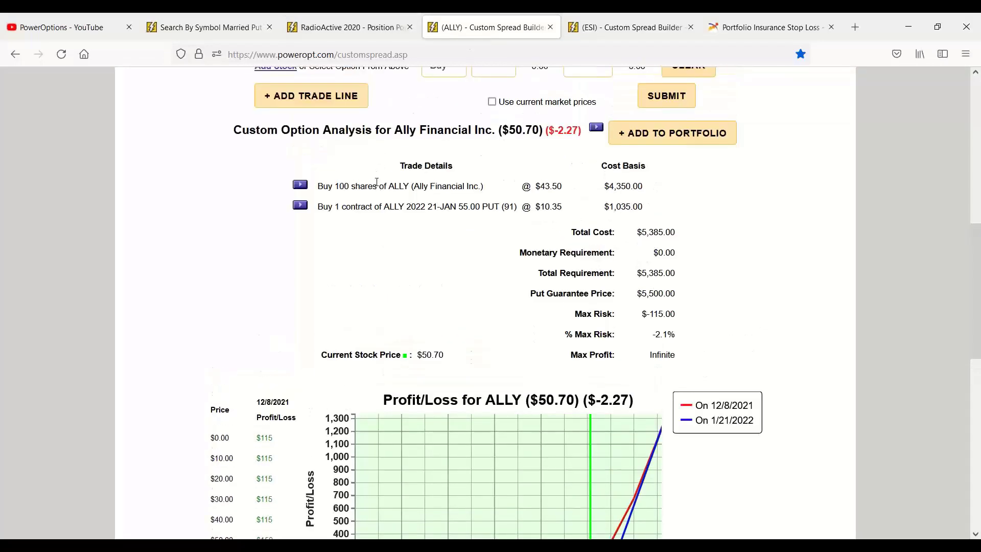
click(596, 127)
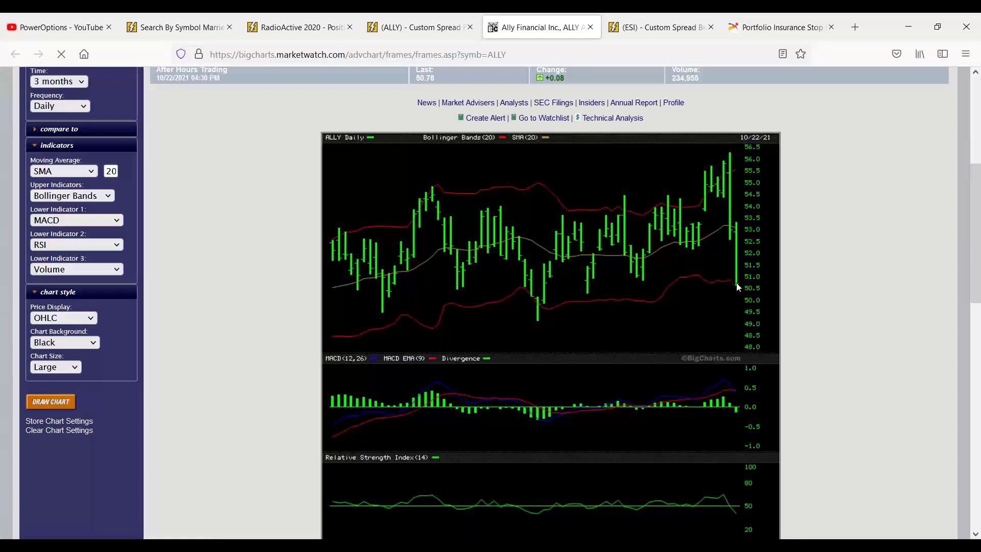
Review ALLY's three-month daily BigCharts chart and return to the RadioActive 2020 portfolio
scroll(575, 240, up, 2)
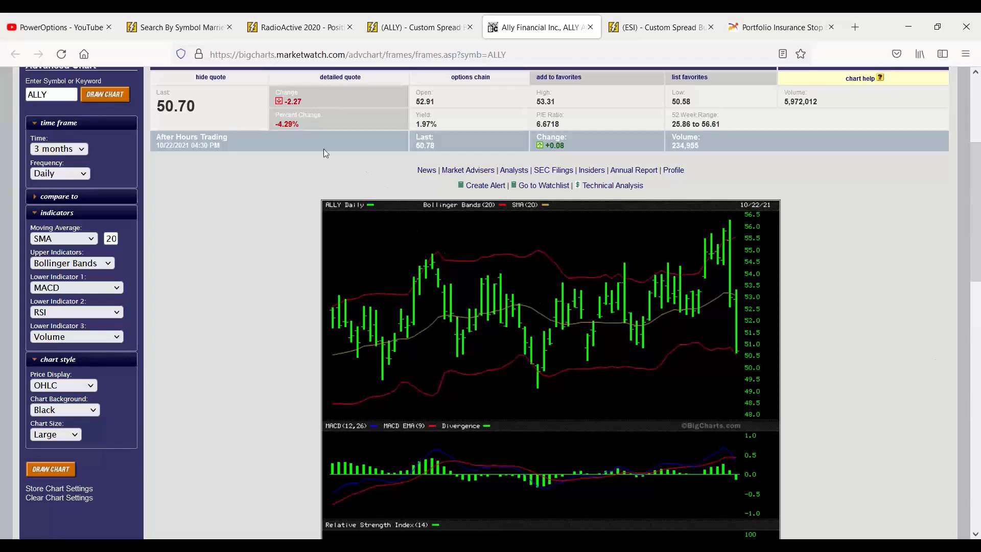
click(304, 32)
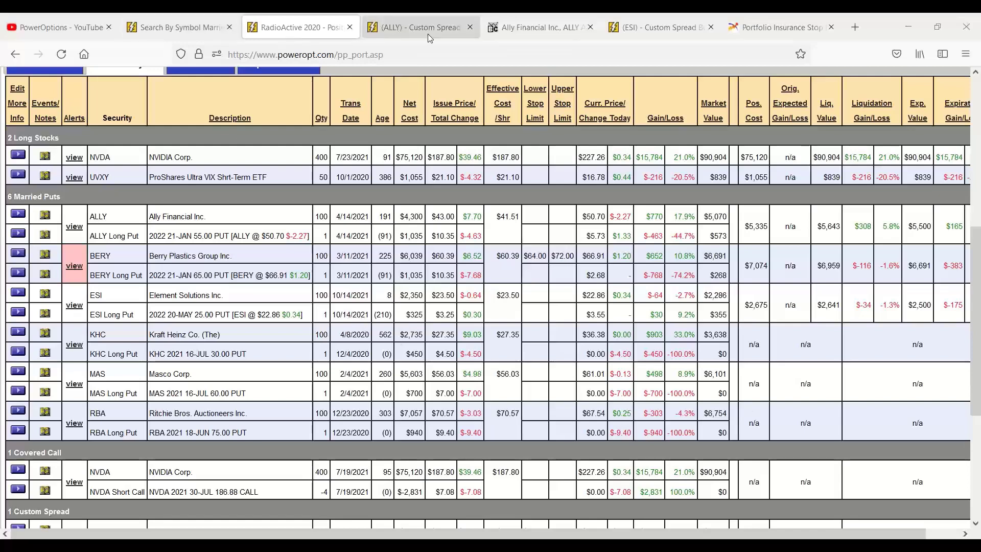
Cut the ESI married put from 110 to 100 shares and recalculate to $135 max risk (5.1%)
click(685, 28)
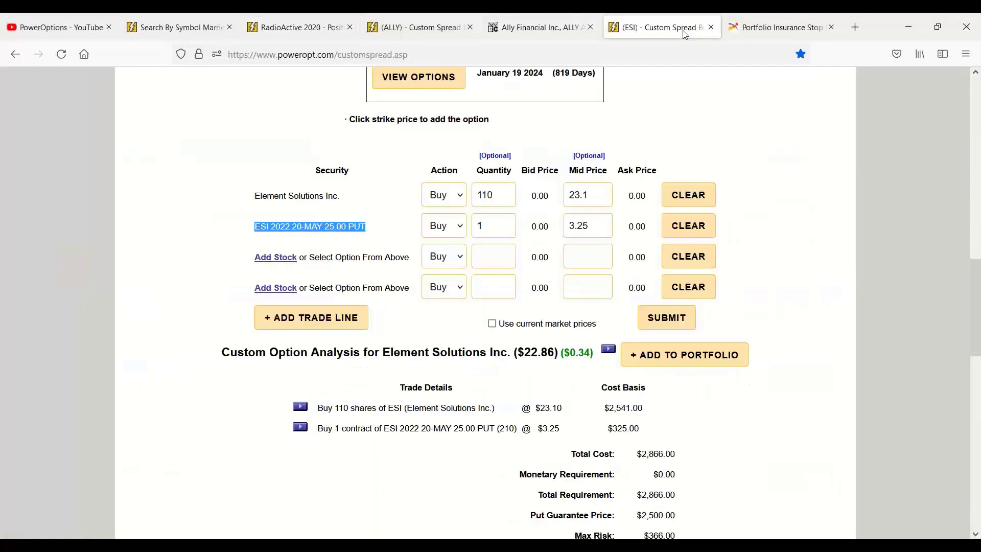
middle_click(528, 398)
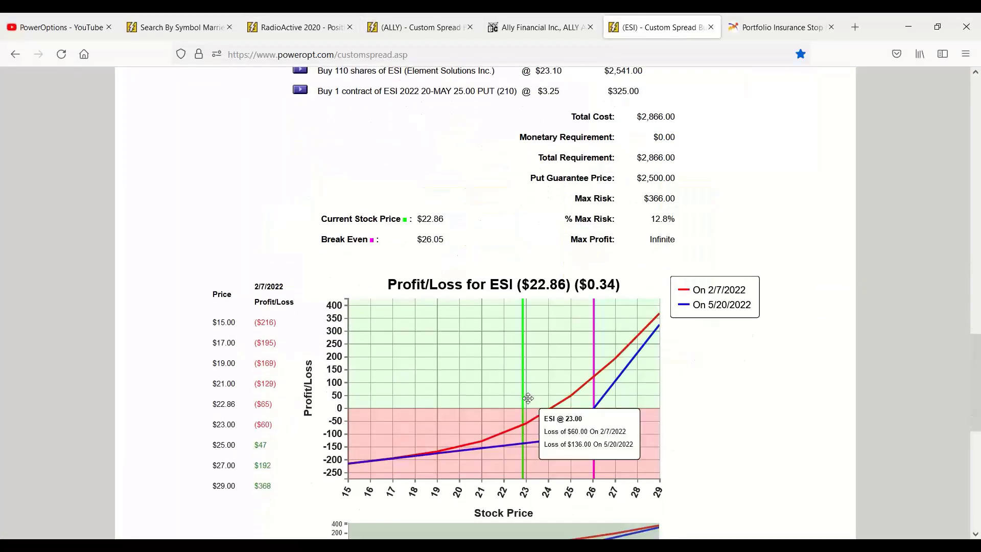
scroll(528, 398, up, 4)
click(492, 198)
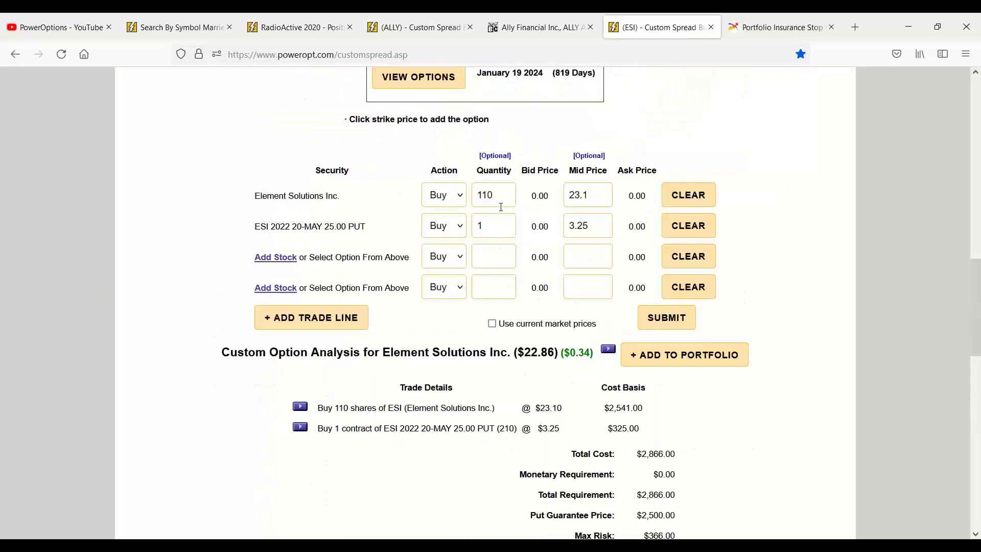
key(BackSpace)
key(BackSpace)
text(00)
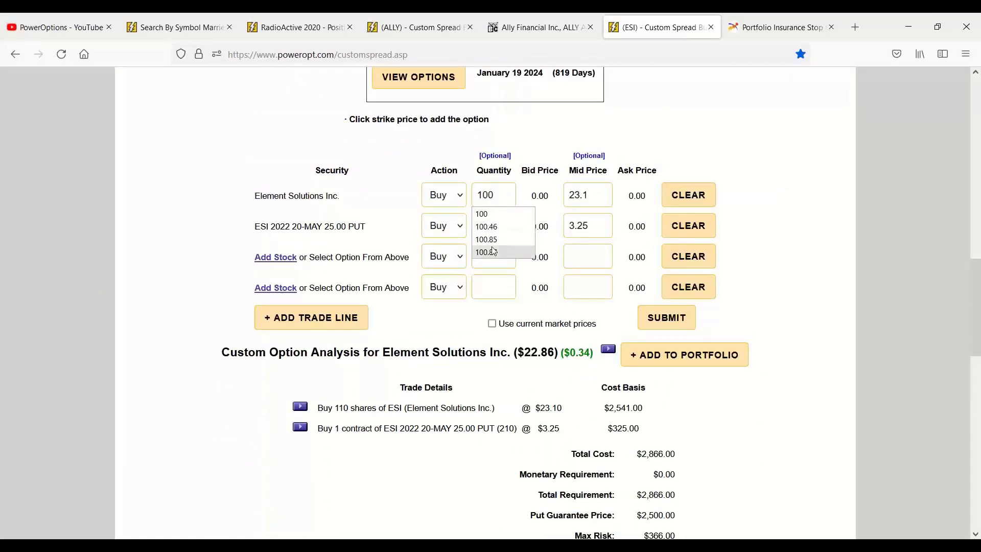
click(667, 318)
scroll(482, 363, down, 10)
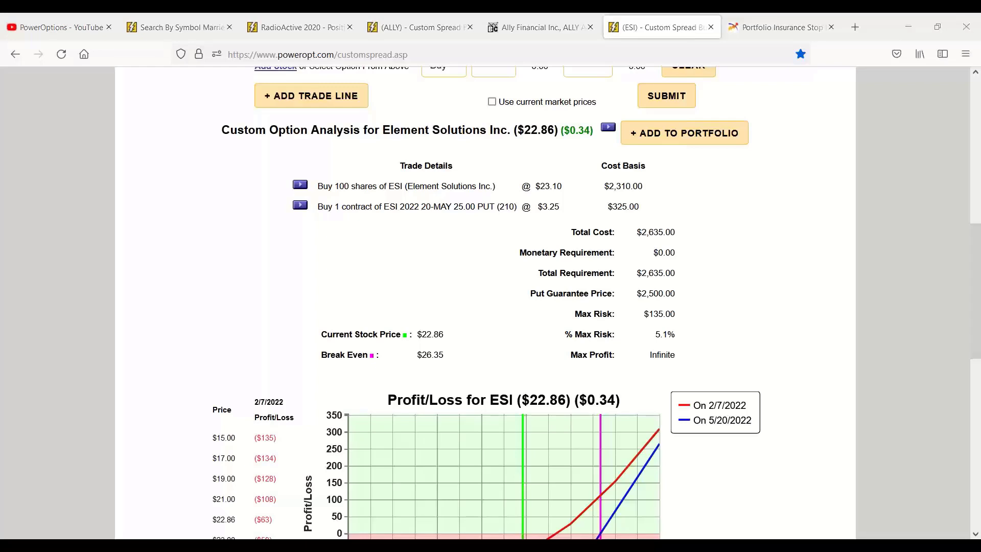
scroll(751, 338, down, 3)
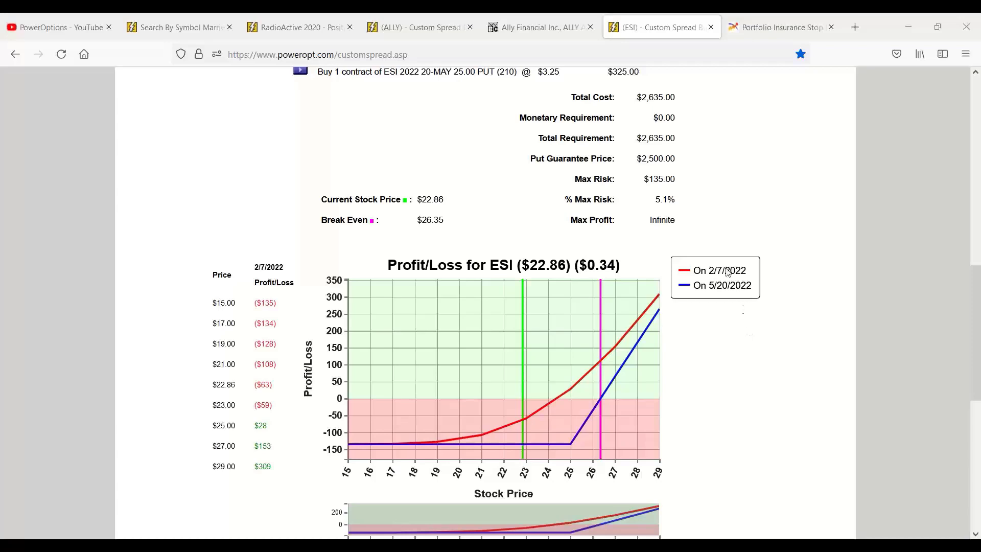
drag(648, 199, 697, 199)
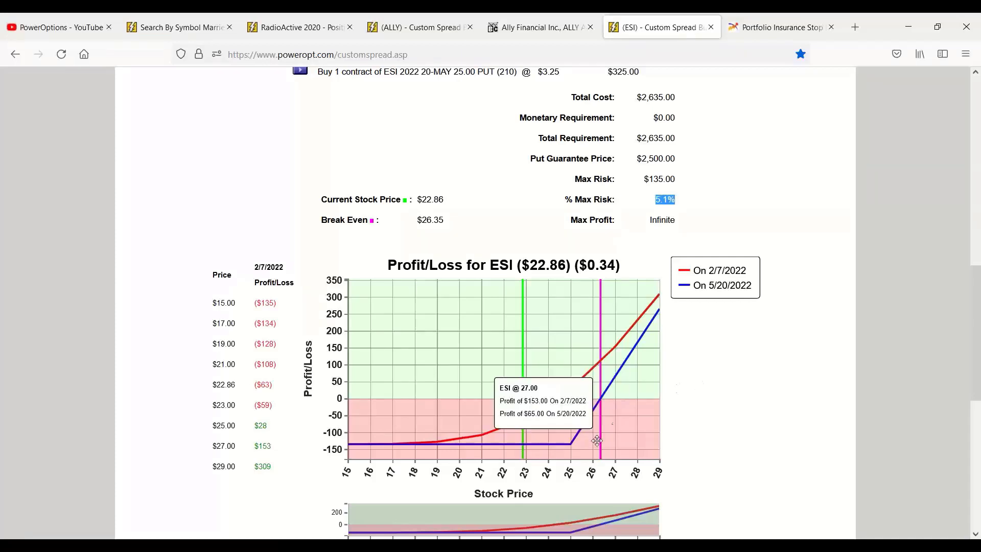
mouse_move(572, 449)
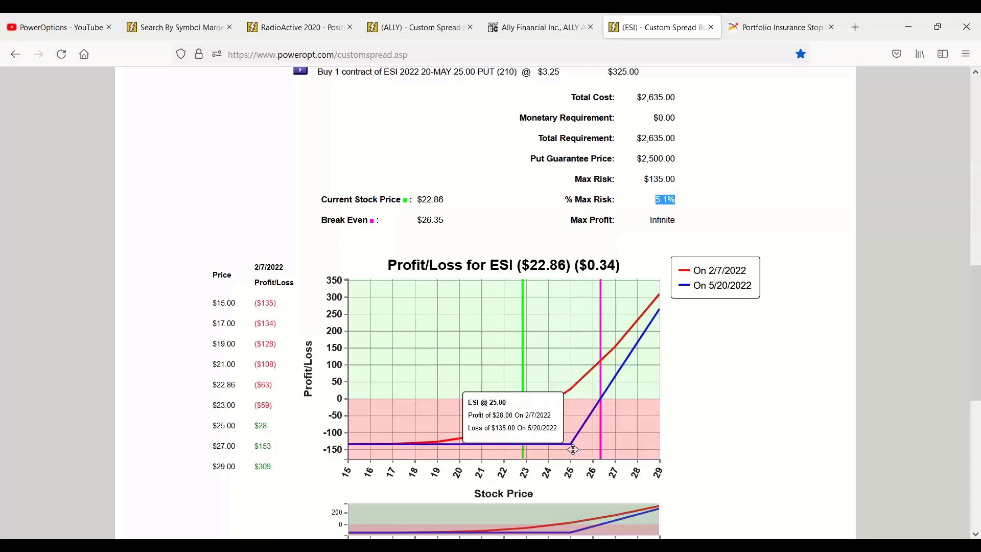
mouse_move(672, 425)
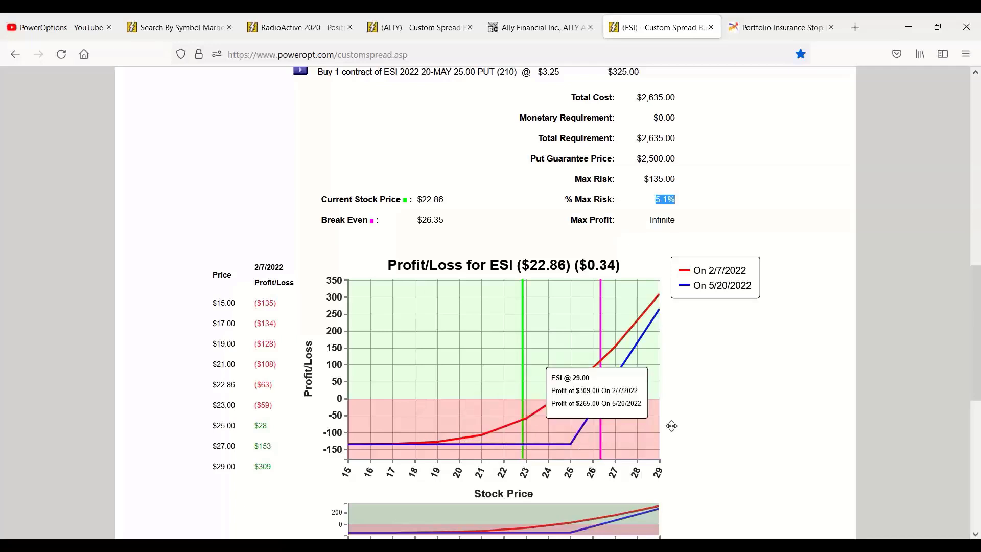
click(692, 209)
drag(657, 205, 676, 205)
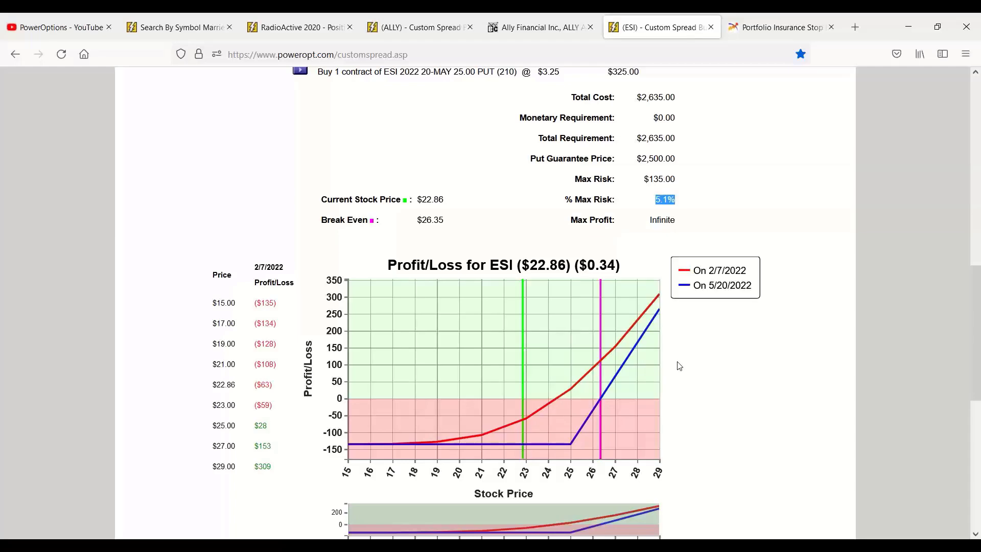
Add the Nov 19 2021 22.50 and 20.00 puts to the ESI spread
click(705, 355)
scroll(714, 346, up, 6)
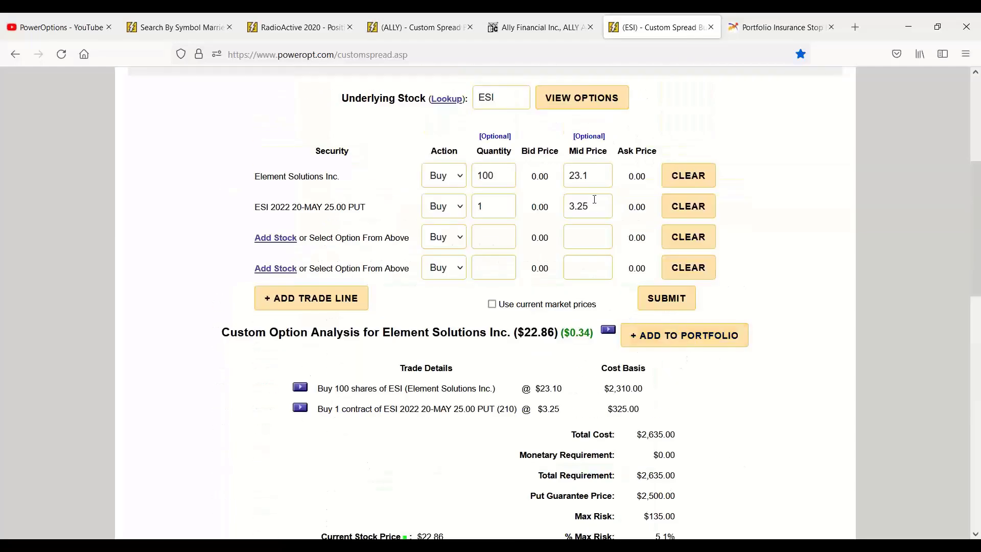
click(587, 98)
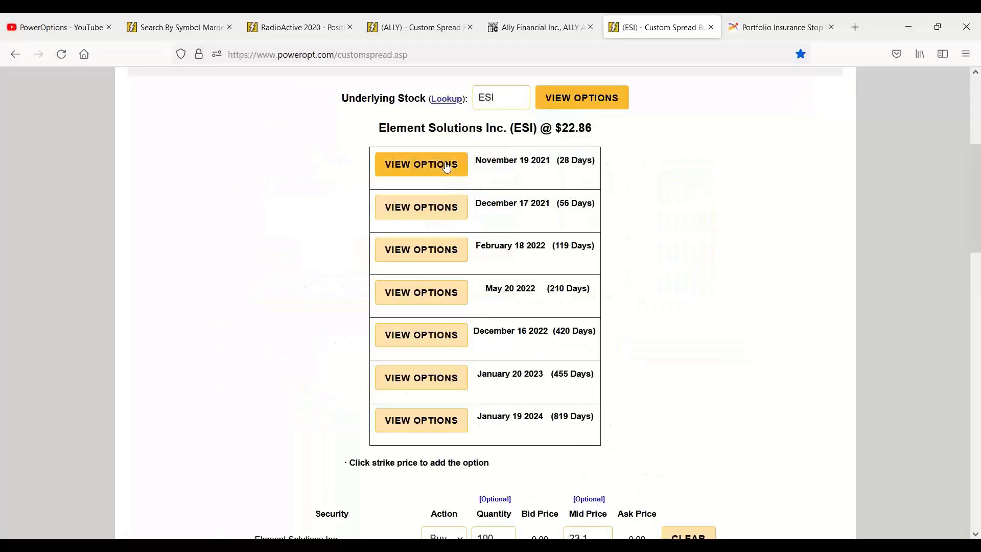
click(446, 166)
scroll(579, 261, down, 3)
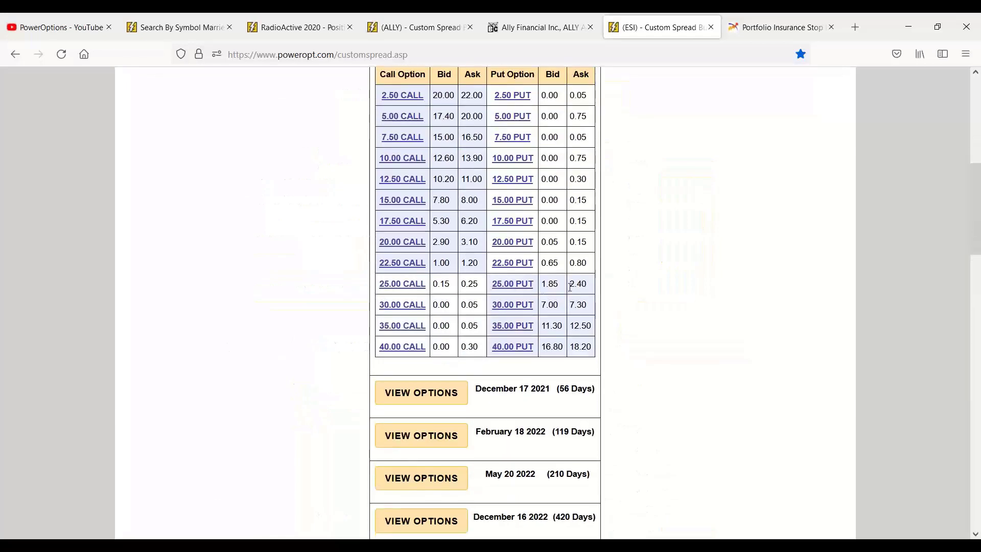
drag(540, 242, 591, 244)
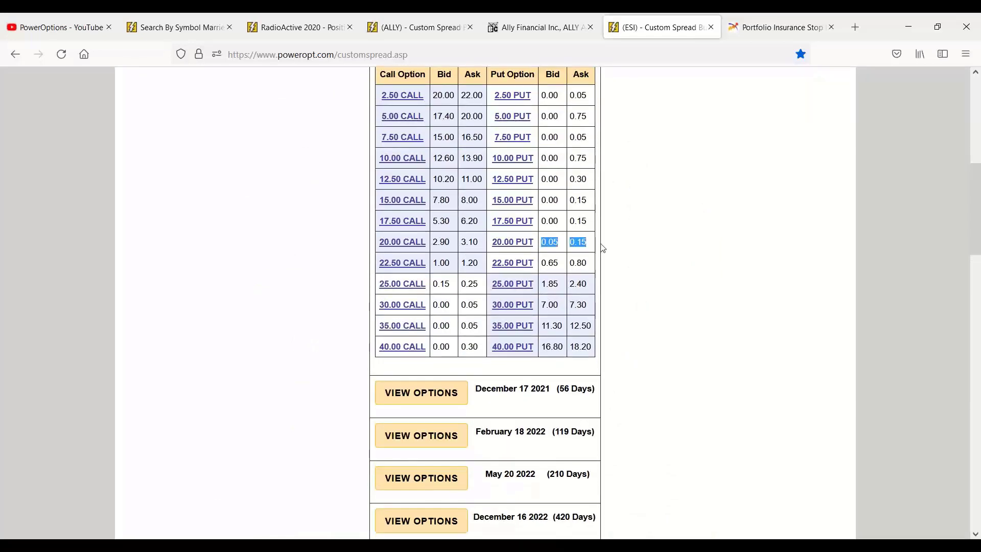
click(511, 264)
click(515, 243)
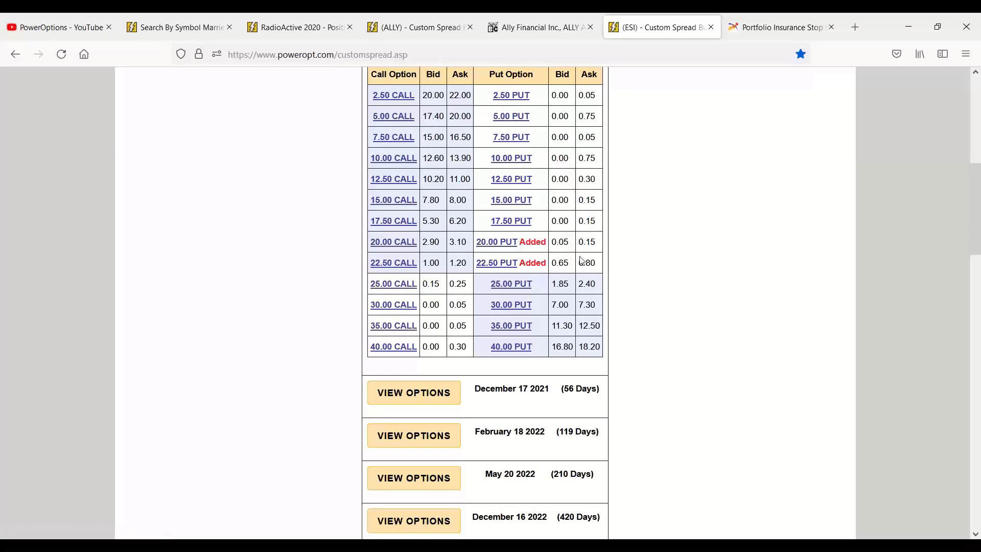
Set the 22.50 put line to Sell and analyze all four trade lines
scroll(503, 266, down, 3)
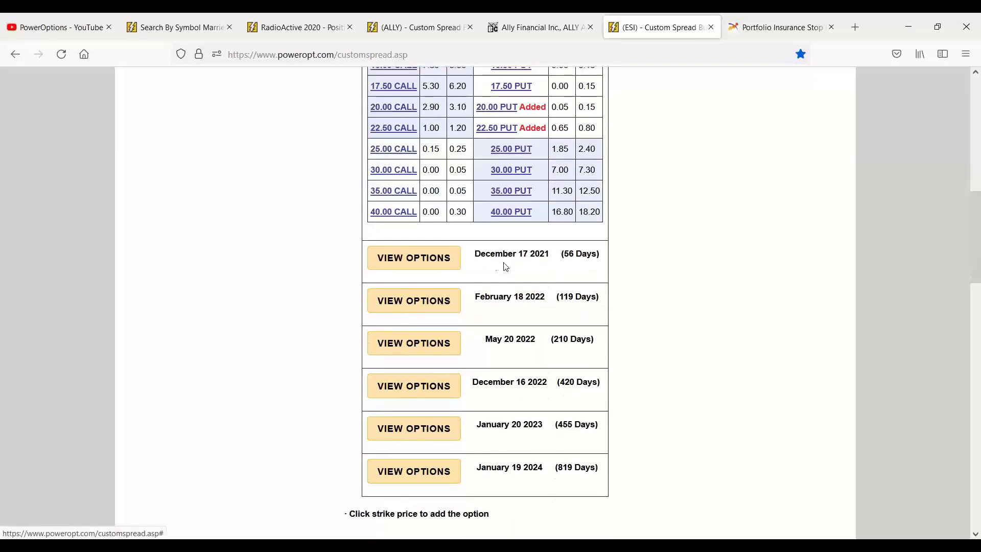
scroll(457, 260, down, 5)
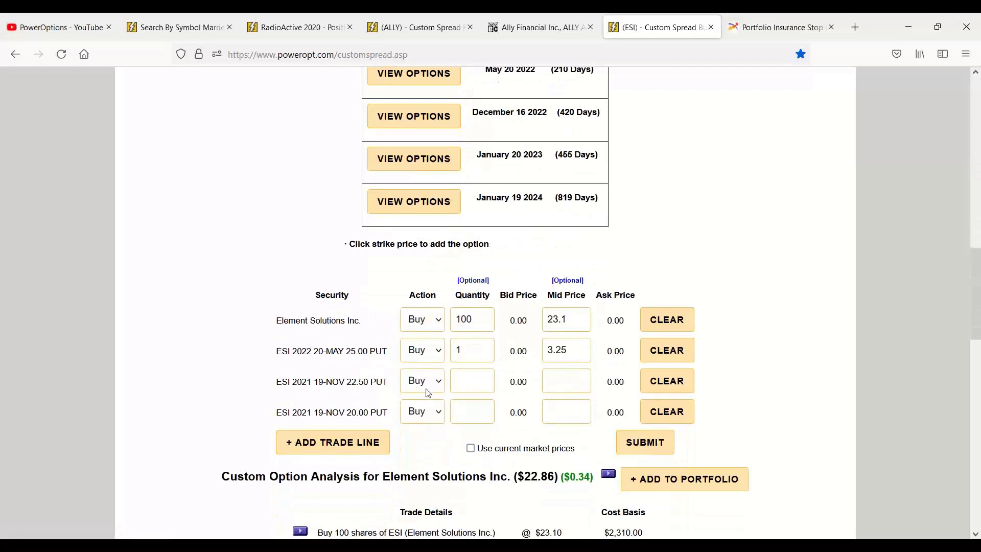
click(438, 379)
click(434, 421)
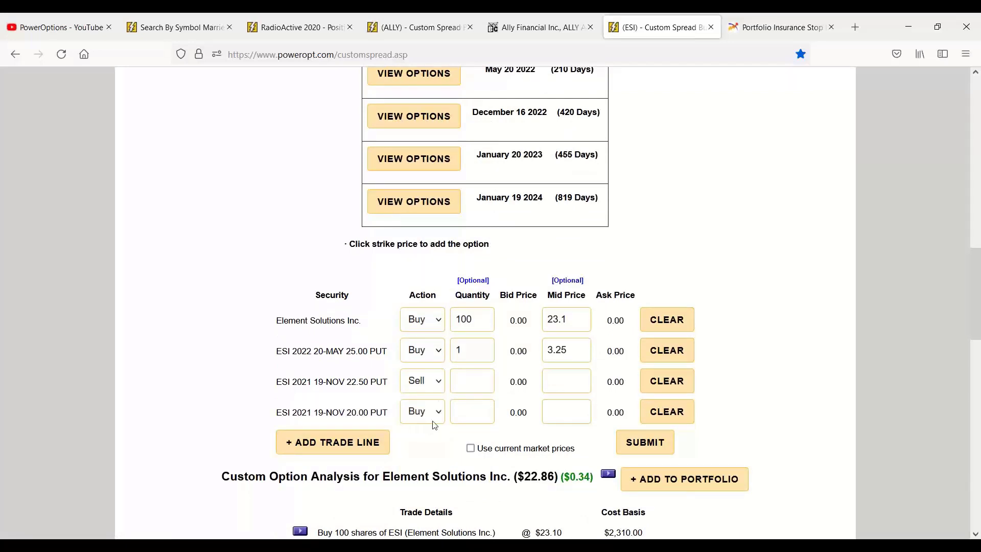
click(660, 449)
scroll(783, 365, down, 4)
scroll(781, 365, down, 6)
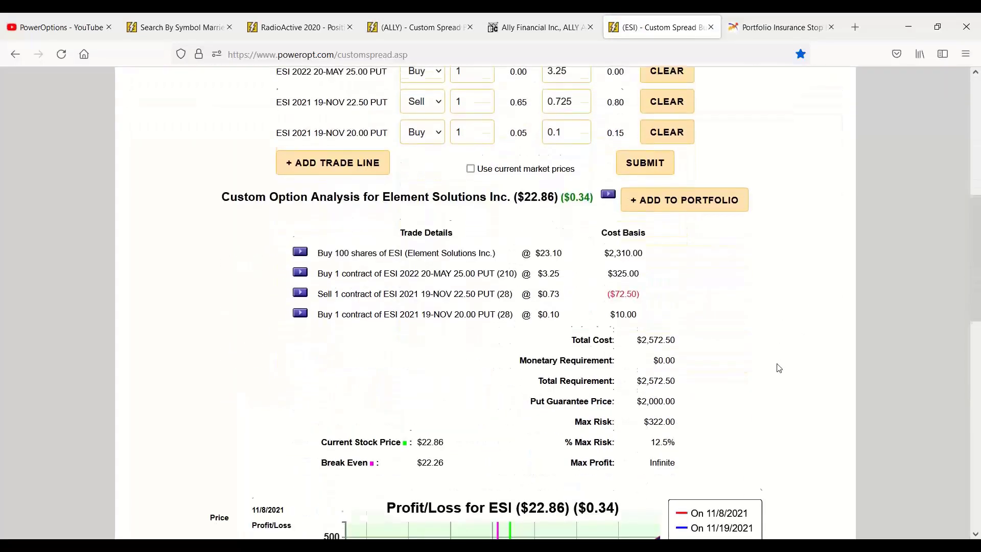
scroll(460, 434, down, 1)
mouse_move(480, 434)
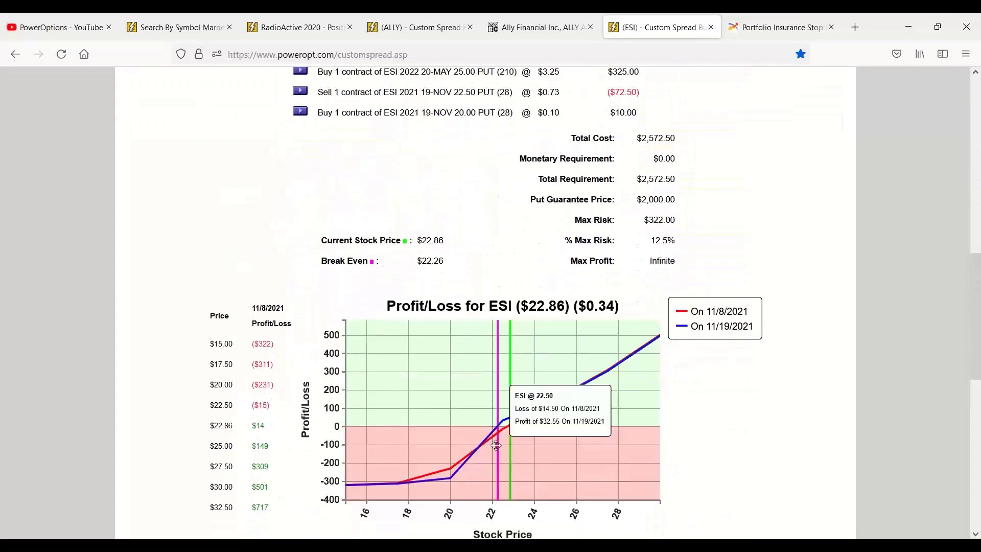
drag(647, 244, 694, 248)
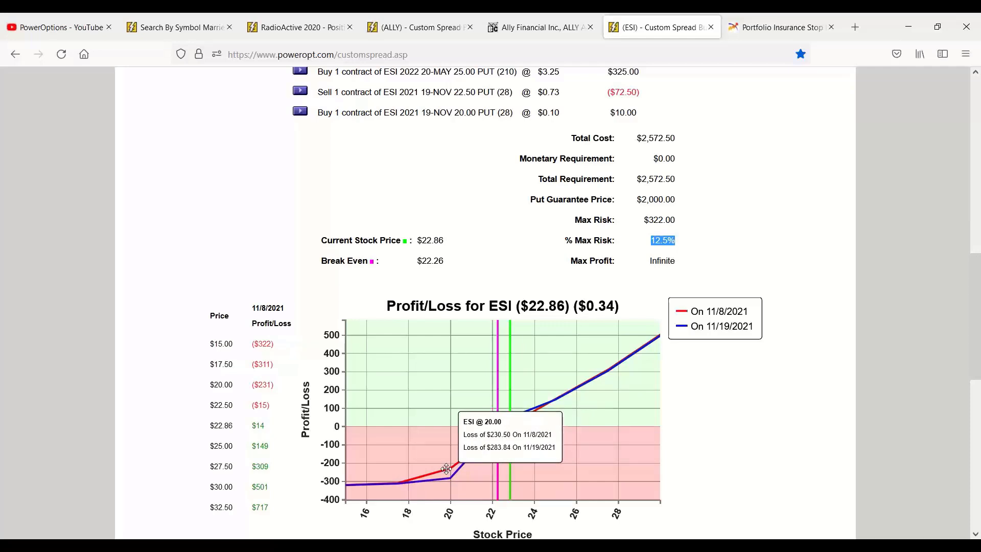
click(736, 208)
scroll(729, 239, up, 6)
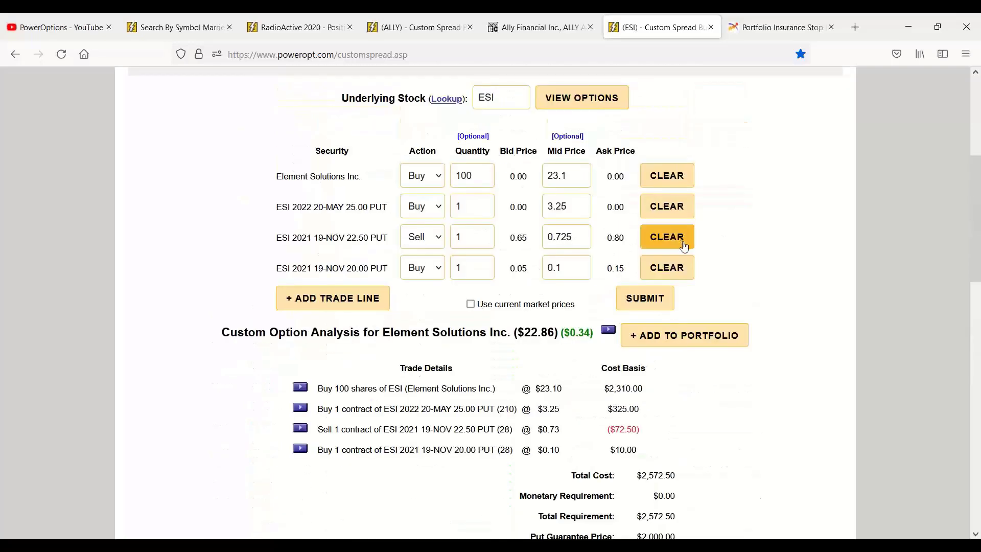
Replace the two Nov puts with Nov 19 25.00 and 30.00 call lines
click(680, 270)
click(682, 241)
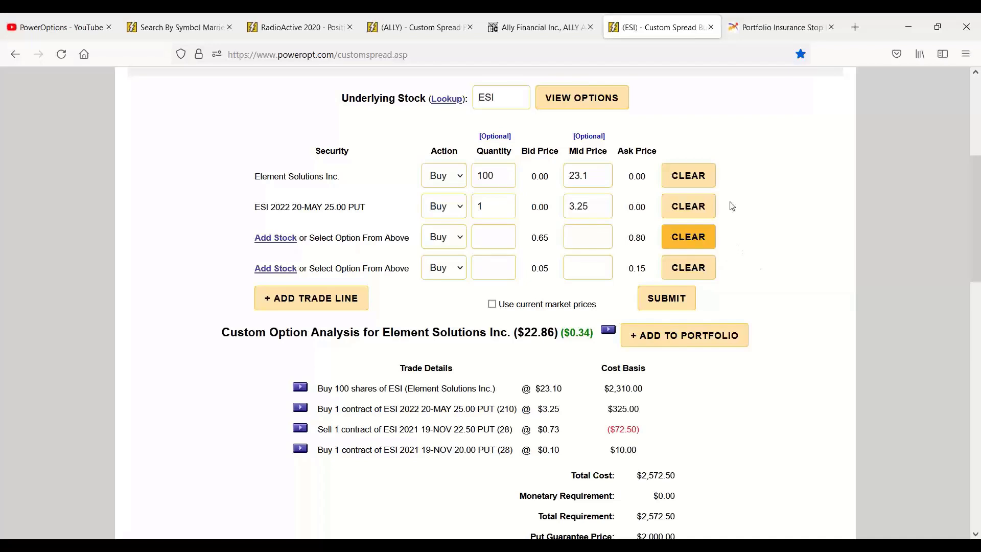
click(610, 106)
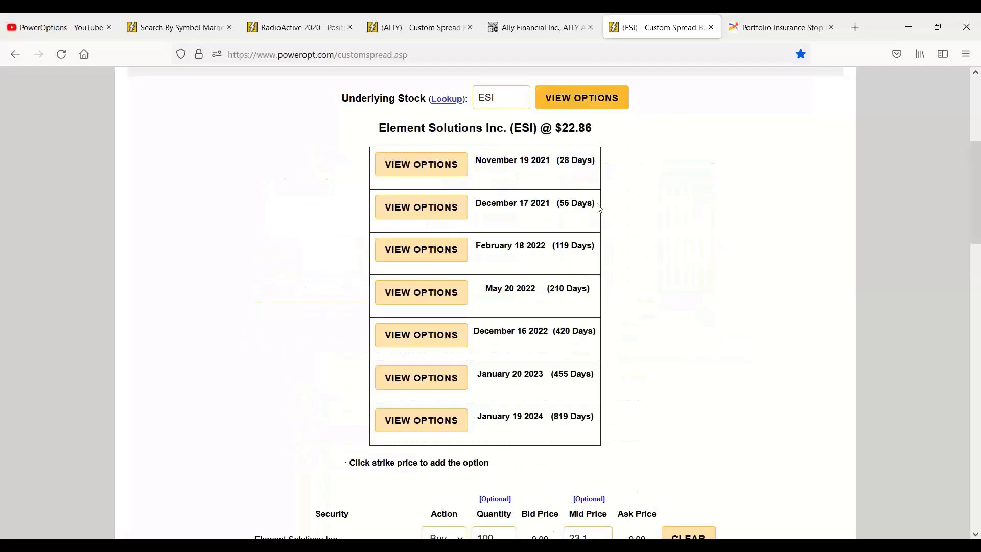
click(403, 166)
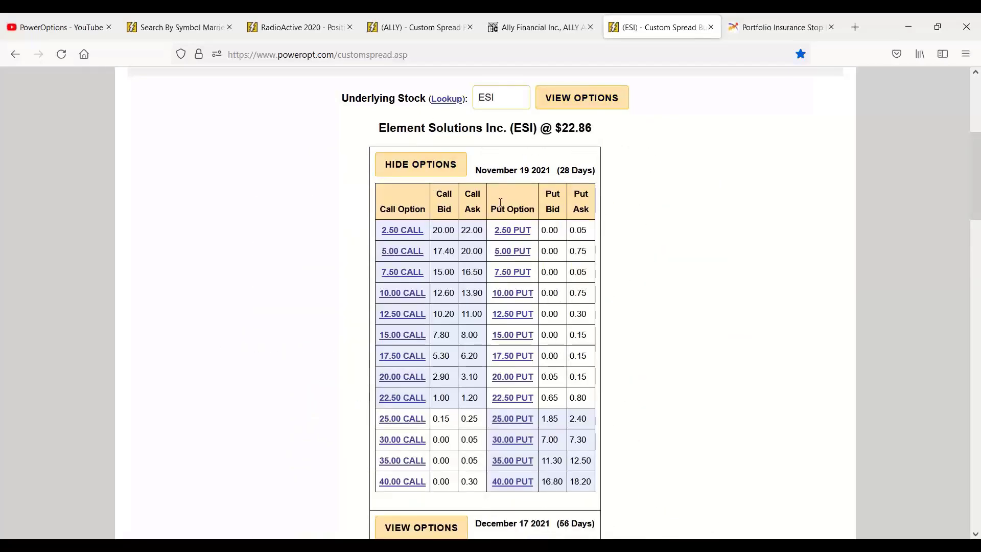
scroll(500, 206, down, 3)
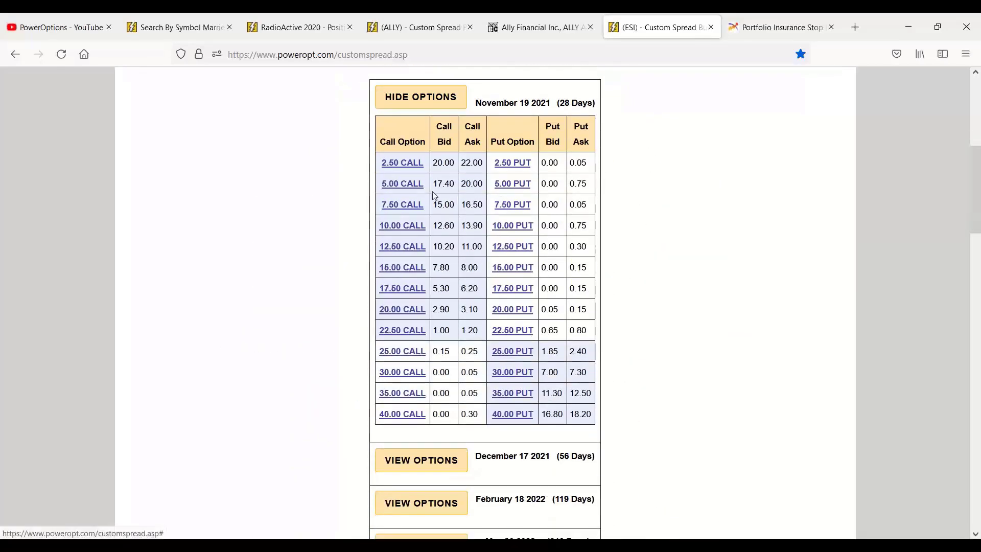
click(403, 352)
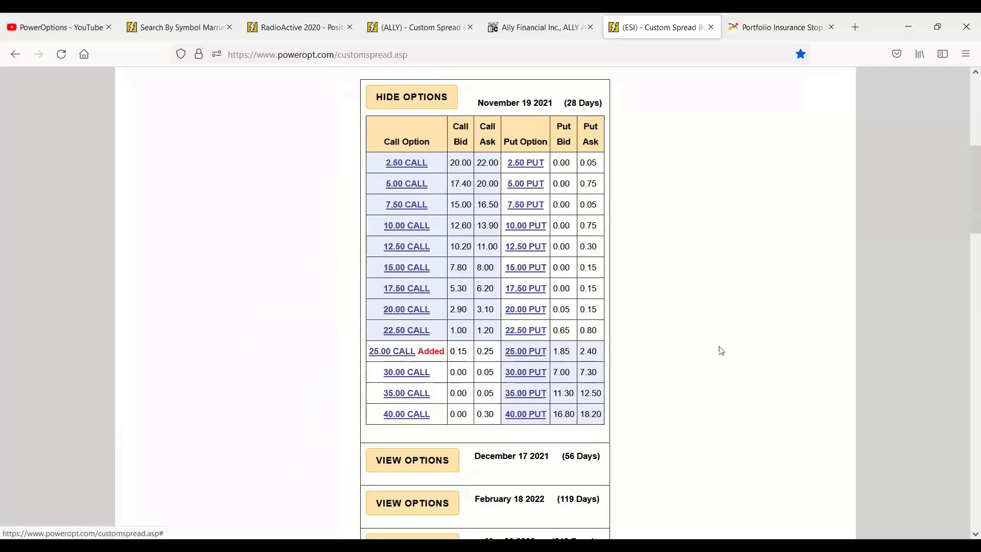
click(406, 378)
drag(450, 352, 462, 374)
Set the 25.00 call line to Sell and submit the spread
scroll(584, 377, down, 4)
scroll(584, 377, down, 5)
click(424, 384)
click(431, 433)
click(648, 449)
Set the mid prices to 0.6 for the 25.00 call and 0.1 for the 30.00 call, then re-analyze
scroll(792, 370, down, 3)
click(571, 235)
key(BackSpace)
text(6)
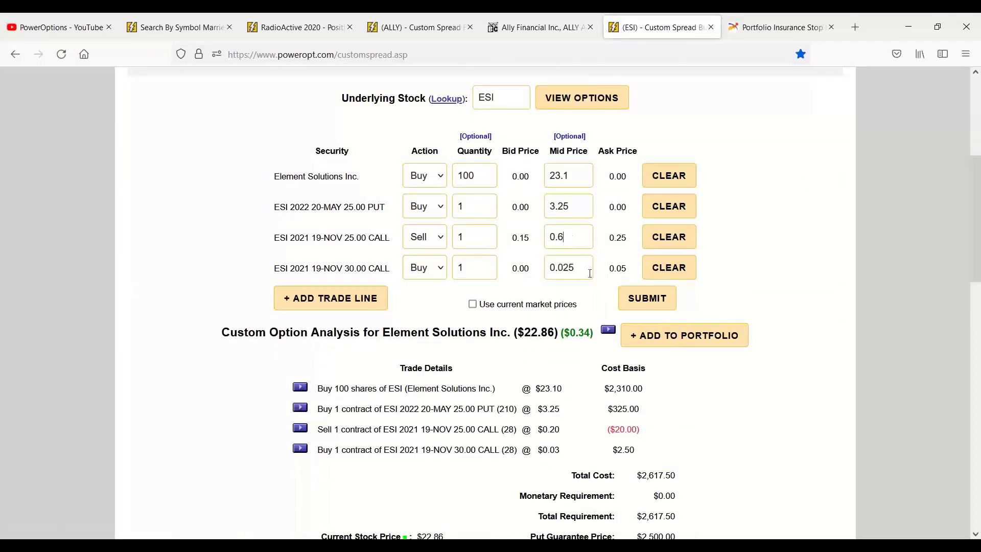
click(581, 268)
key(BackSpace)
key(BackSpace)
key(BackSpace)
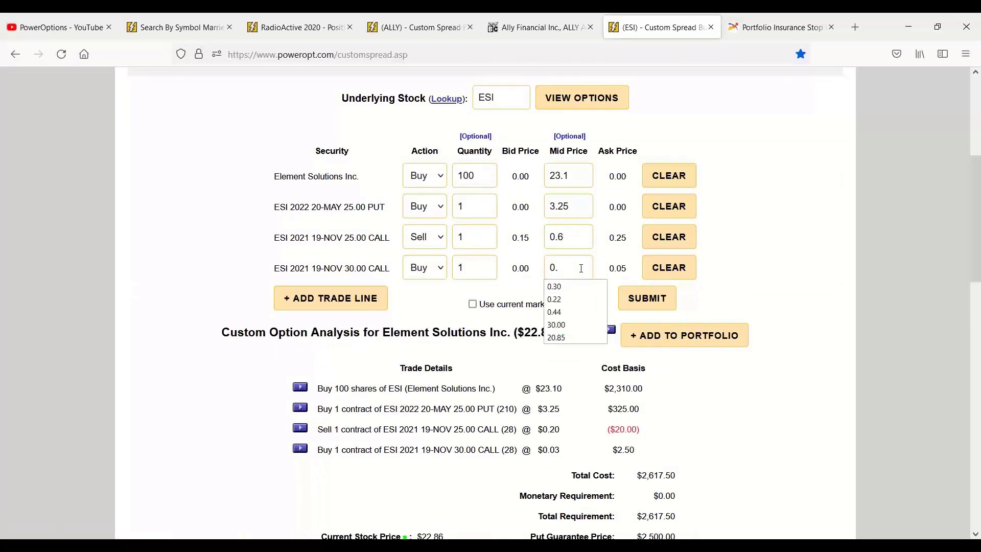
text(10)
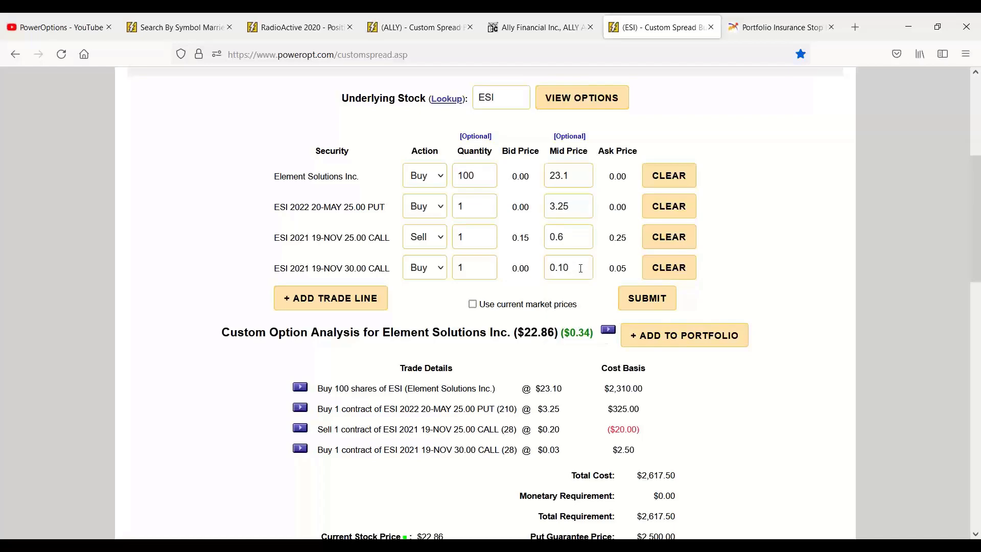
click(646, 303)
scroll(704, 351, down, 3)
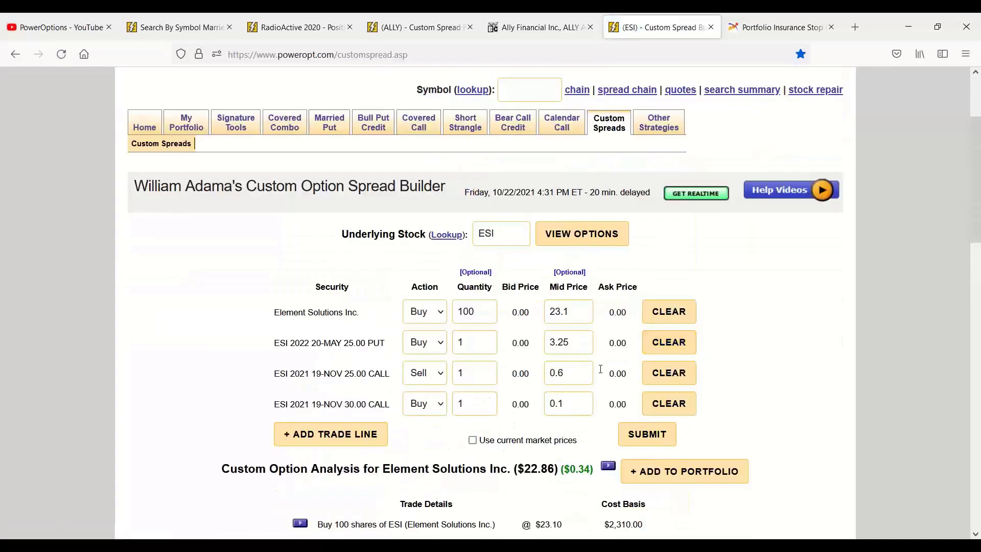
drag(337, 373, 385, 372)
scroll(476, 358, down, 2)
double_click(570, 245)
drag(362, 307, 388, 307)
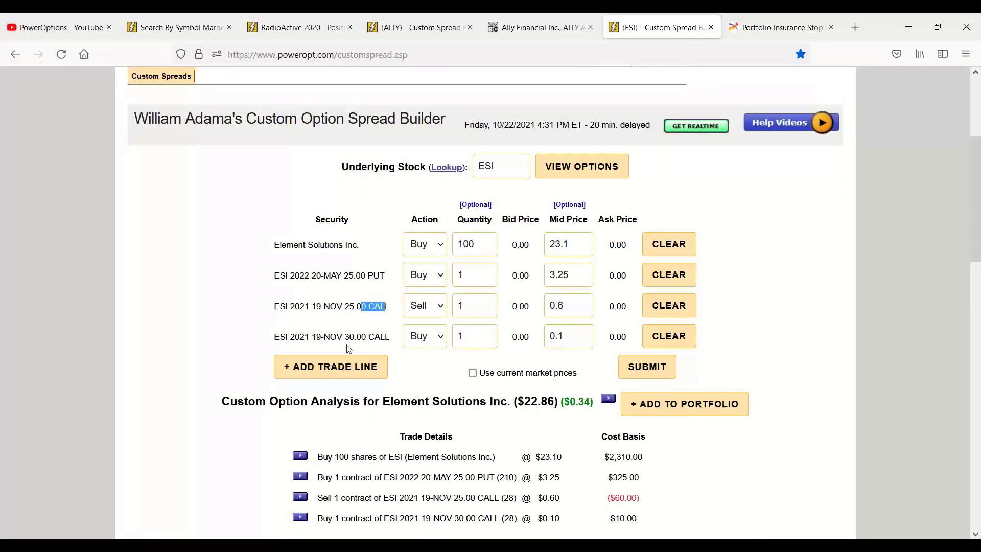
drag(345, 337, 401, 341)
click(401, 341)
scroll(764, 405, down, 3)
scroll(756, 403, down, 6)
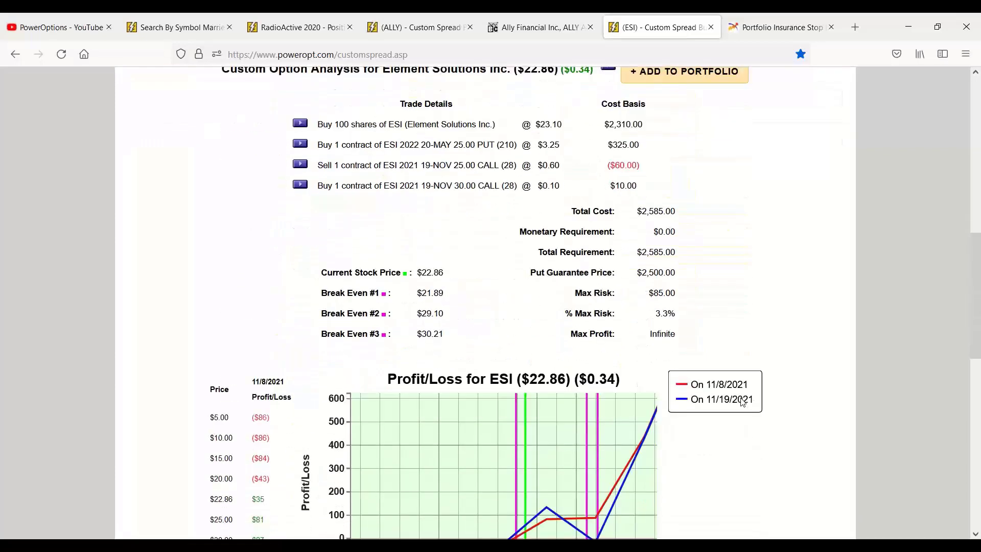
mouse_move(555, 458)
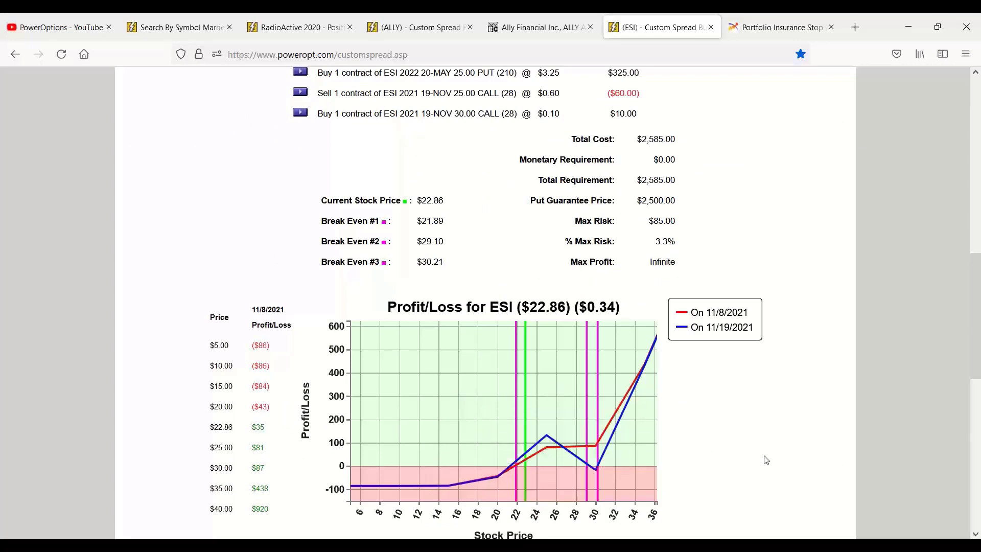
mouse_move(633, 491)
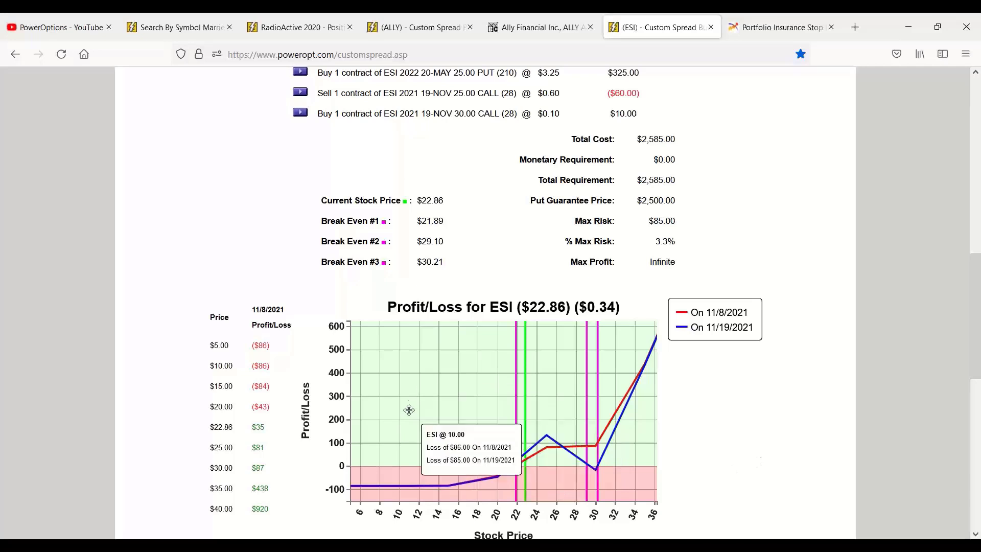
mouse_move(506, 408)
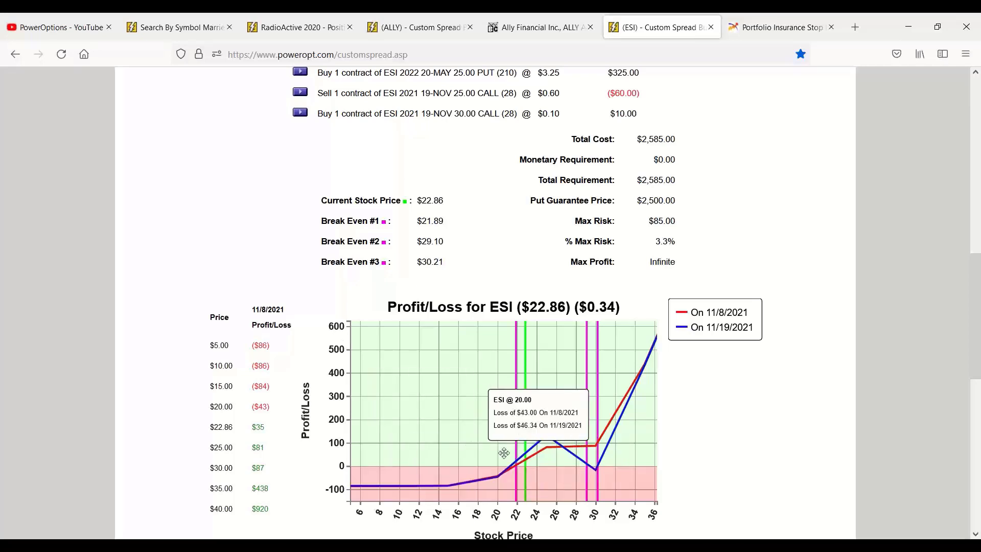
mouse_move(601, 471)
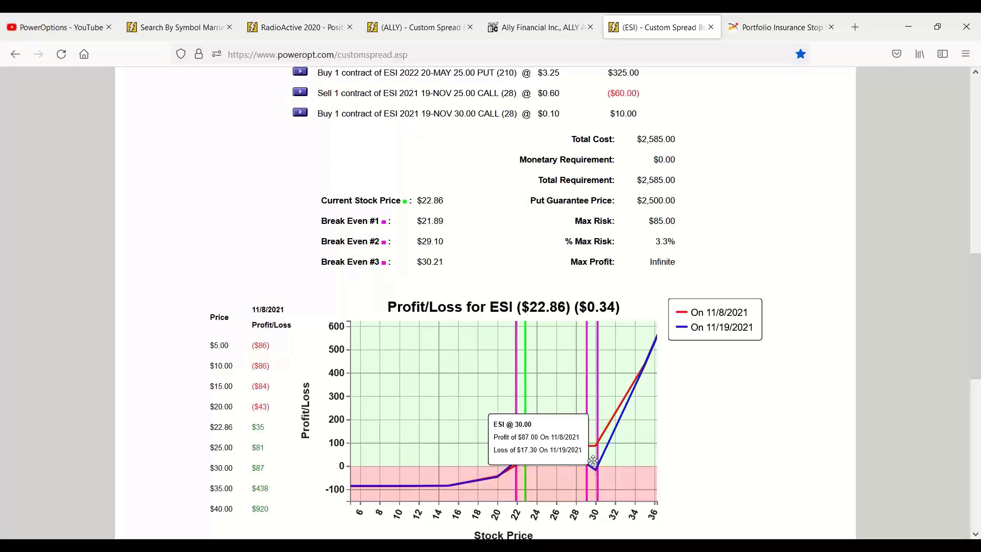
mouse_move(552, 433)
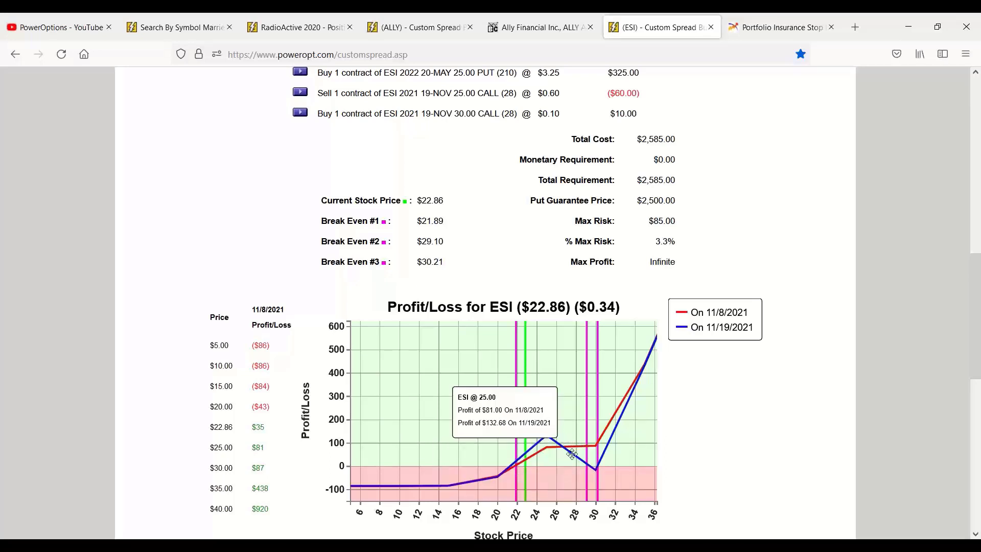
mouse_move(634, 398)
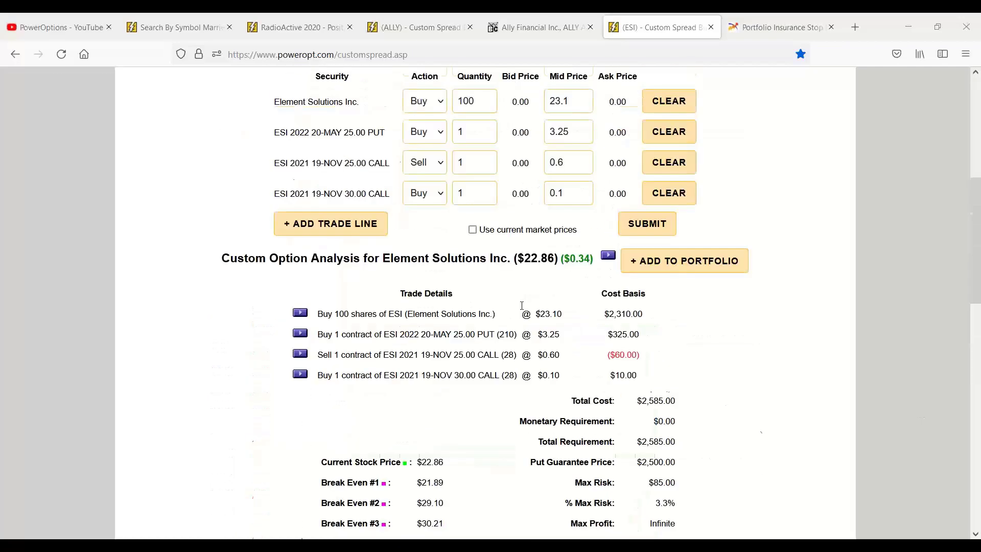
Clear all four trade lines: both Nov calls, the May 25.00 put and the stock
scroll(684, 199, up, 5)
click(685, 200)
click(685, 170)
click(685, 139)
click(685, 108)
Add the Nov 19 2021 22.50 put as a Sell line
scroll(685, 110, up, 3)
click(580, 174)
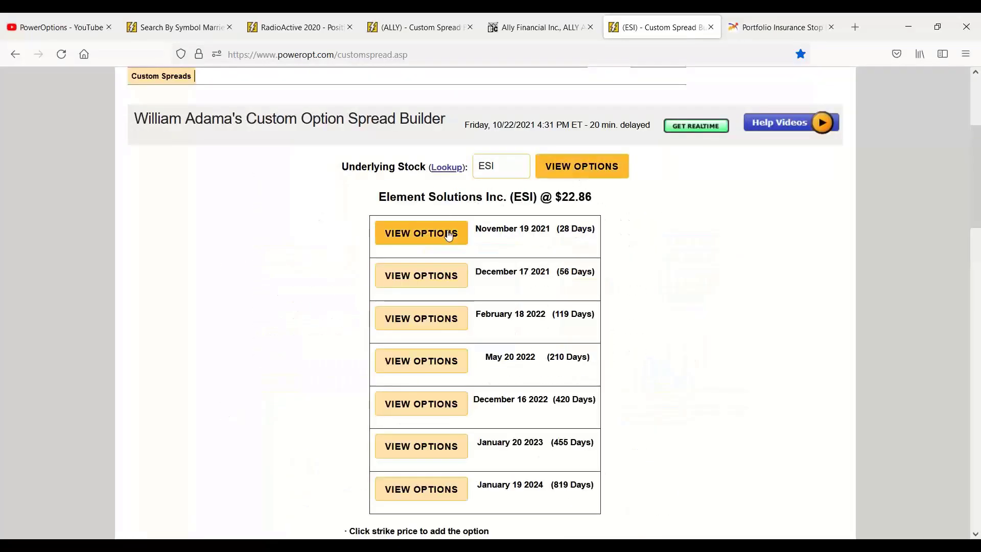
click(422, 232)
scroll(495, 263, down, 3)
click(506, 331)
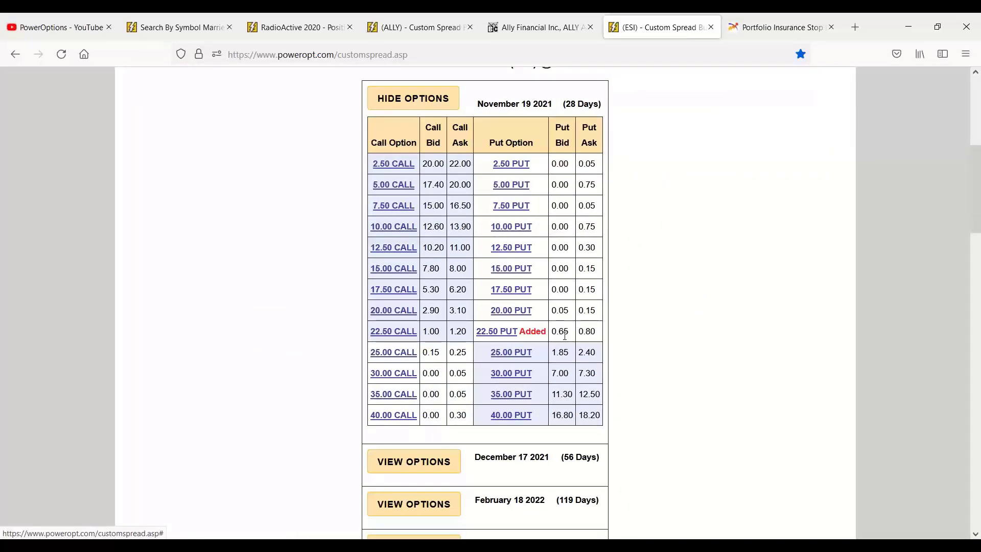
scroll(510, 338, down, 10)
click(448, 316)
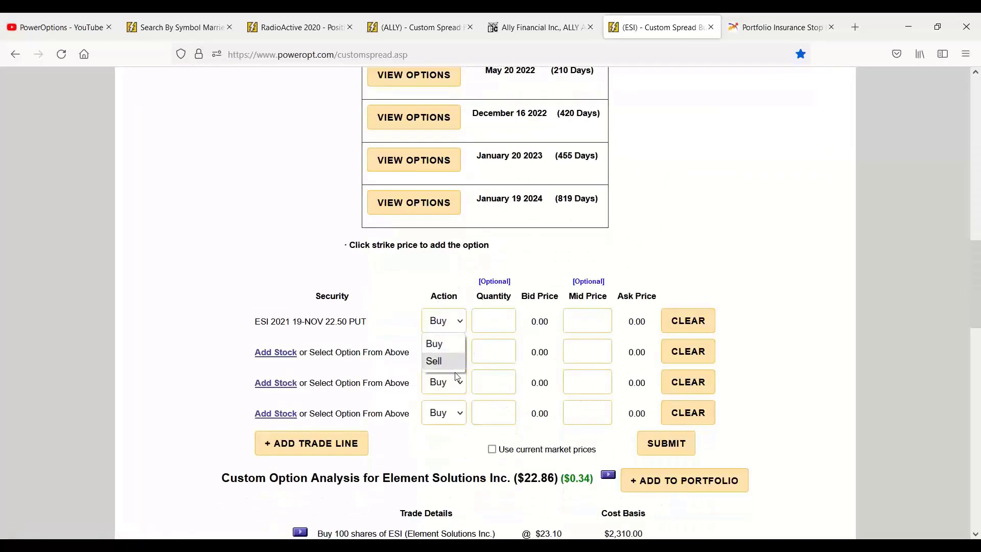
click(442, 361)
Enter quantity 1 and mid price 0.35 for the put, then run the analysis
click(508, 322)
text(1)
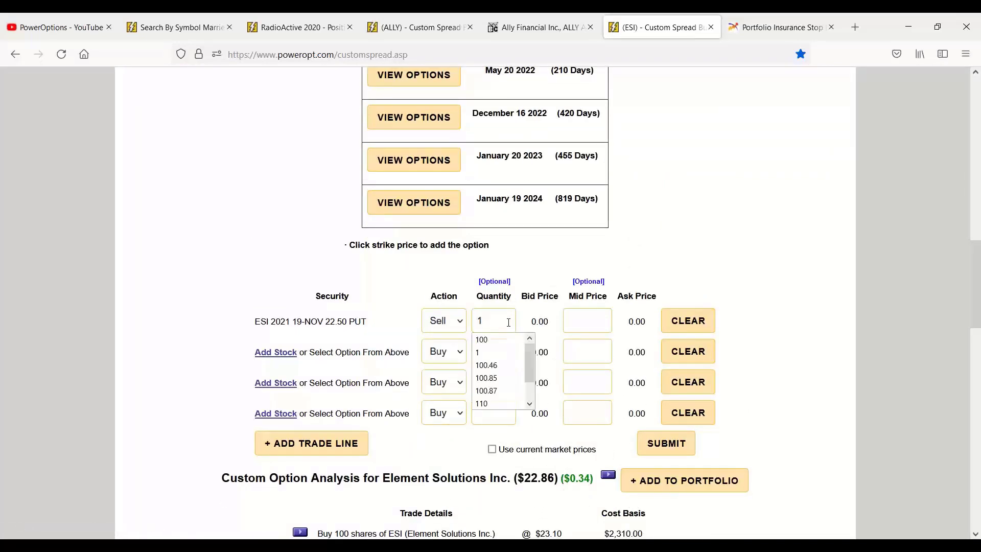
click(601, 316)
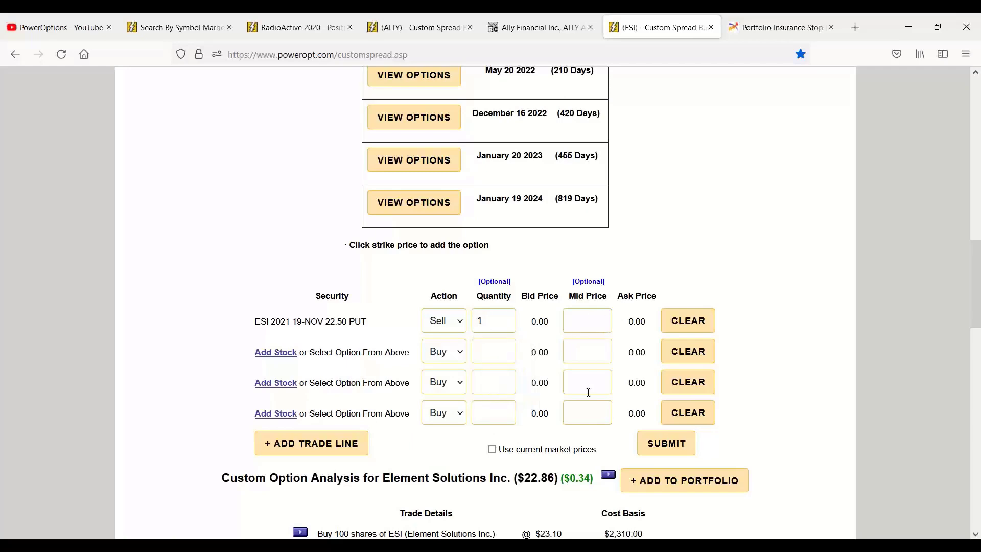
text(.35)
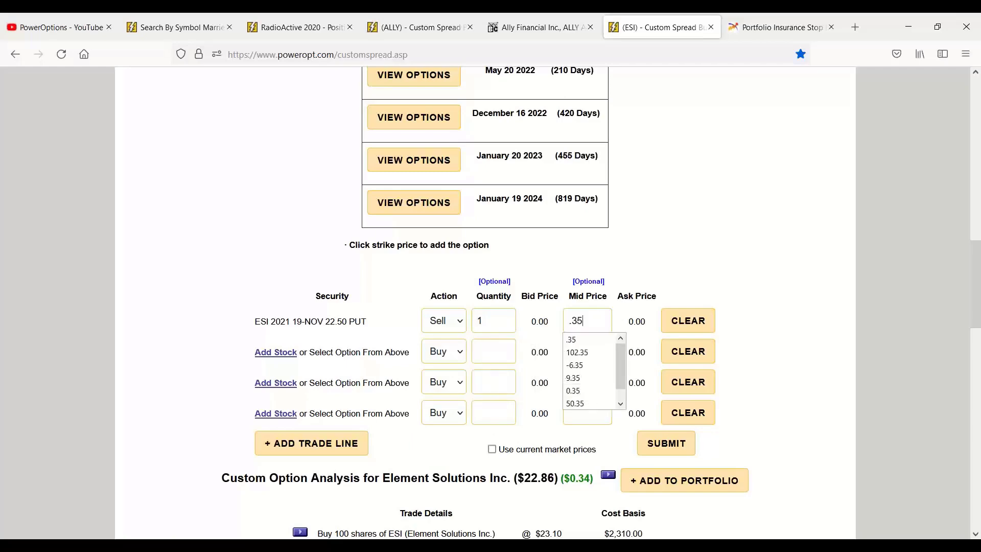
click(666, 443)
scroll(576, 389, down, 5)
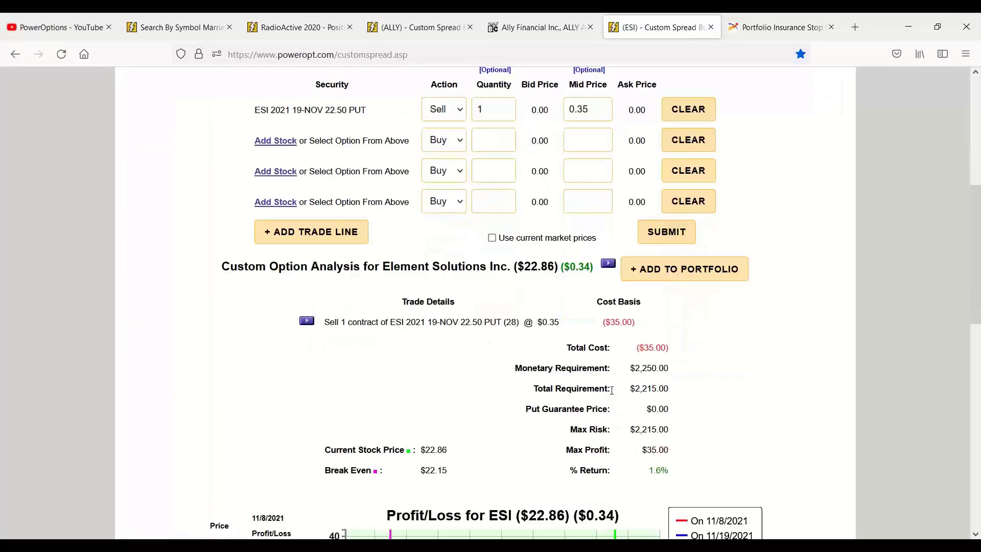
Extend the put's P/L chart price range lower
scroll(576, 389, down, 5)
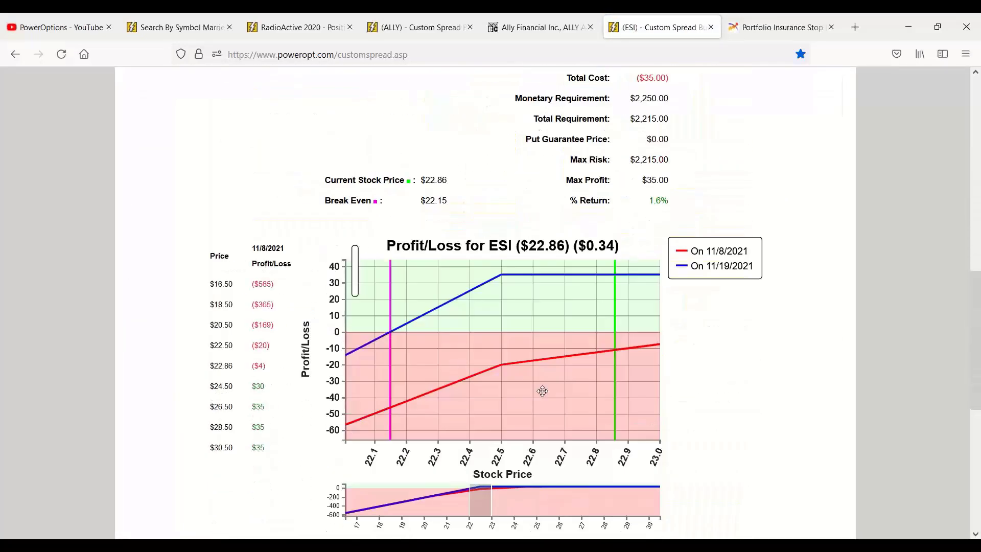
scroll(542, 390, down, 3)
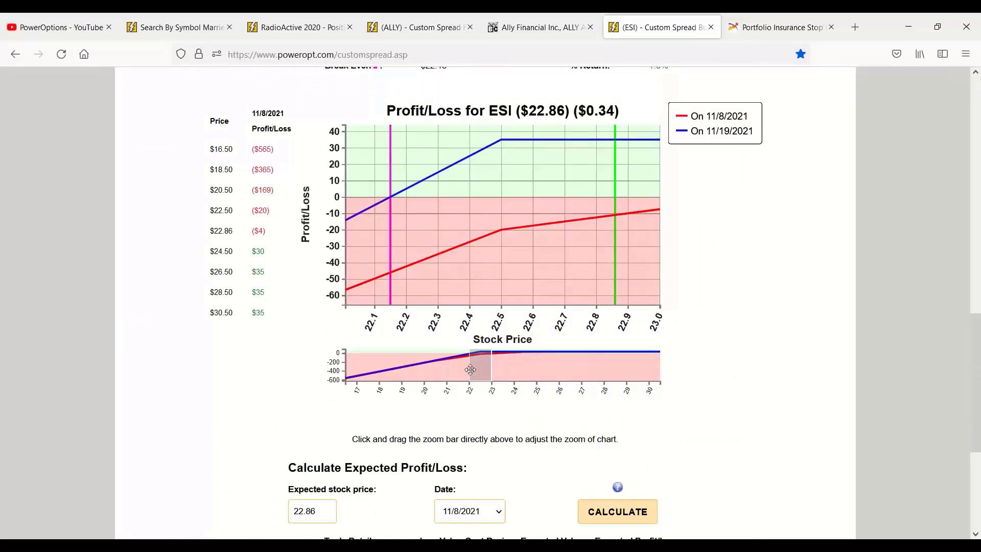
mouse_move(470, 369)
mouse_down()
mouse_move(438, 370)
mouse_move(529, 365)
mouse_up()
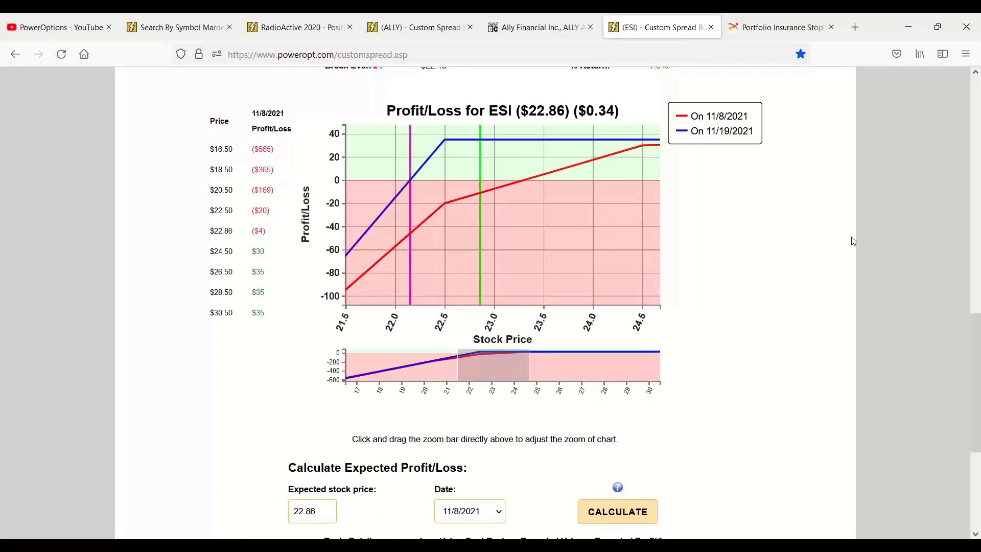
Highlight the 1.6% return, $2,250 requirement and $22.15 break-even figures
scroll(863, 266, up, 5)
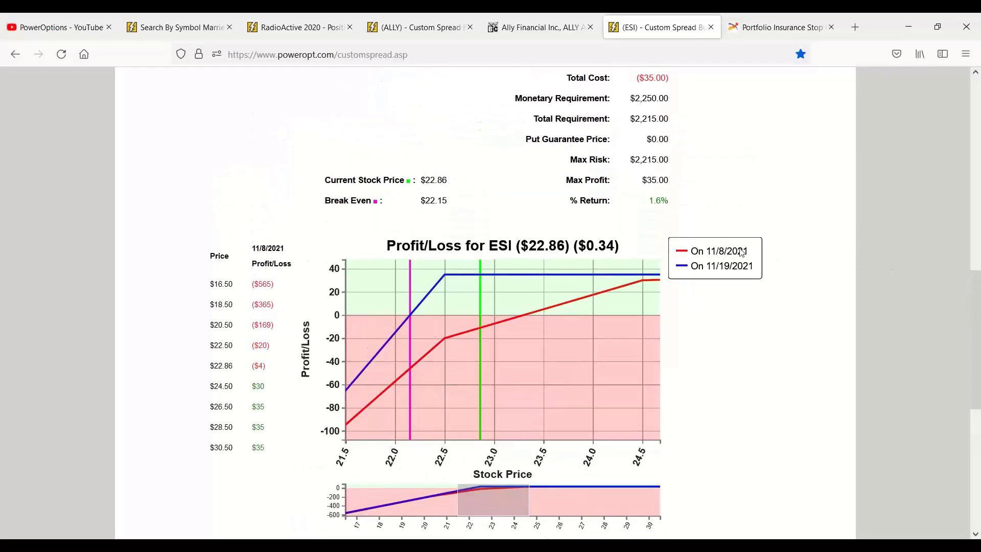
drag(639, 180, 683, 206)
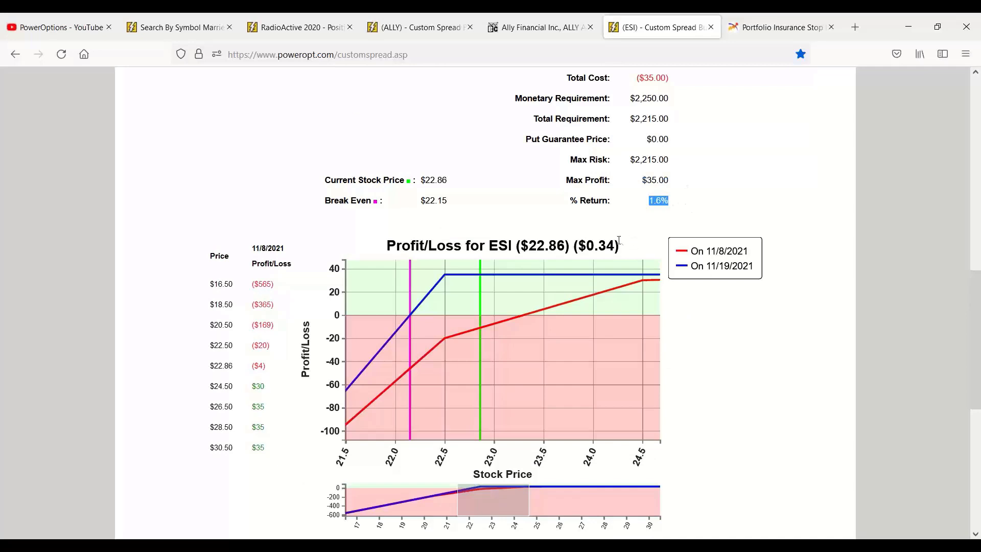
drag(637, 102, 672, 106)
mouse_move(467, 286)
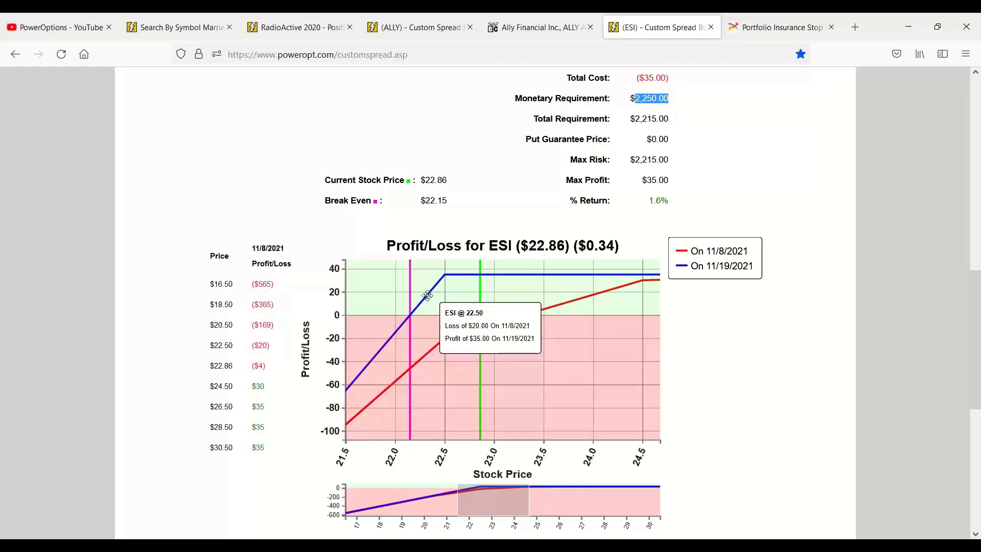
scroll(427, 295, up, 3)
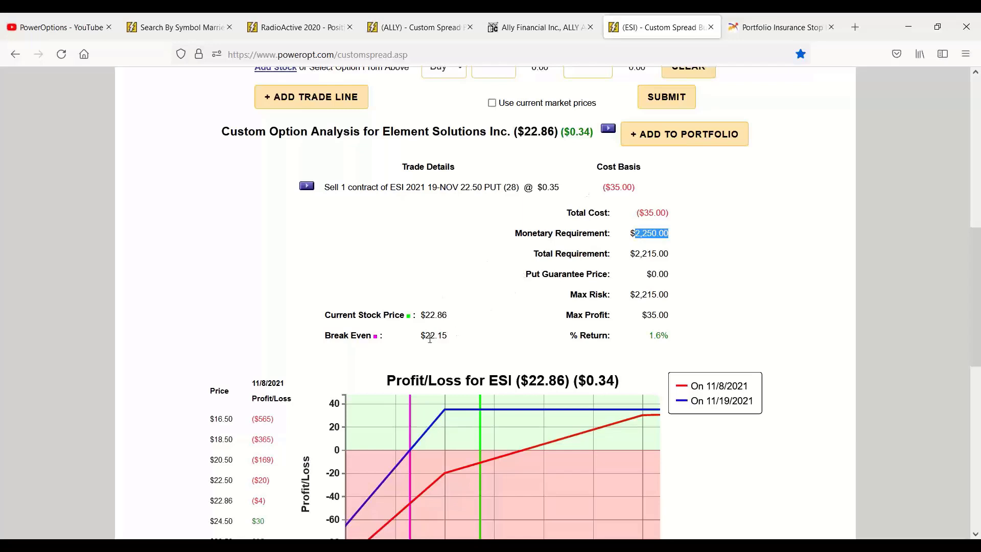
drag(418, 341, 448, 339)
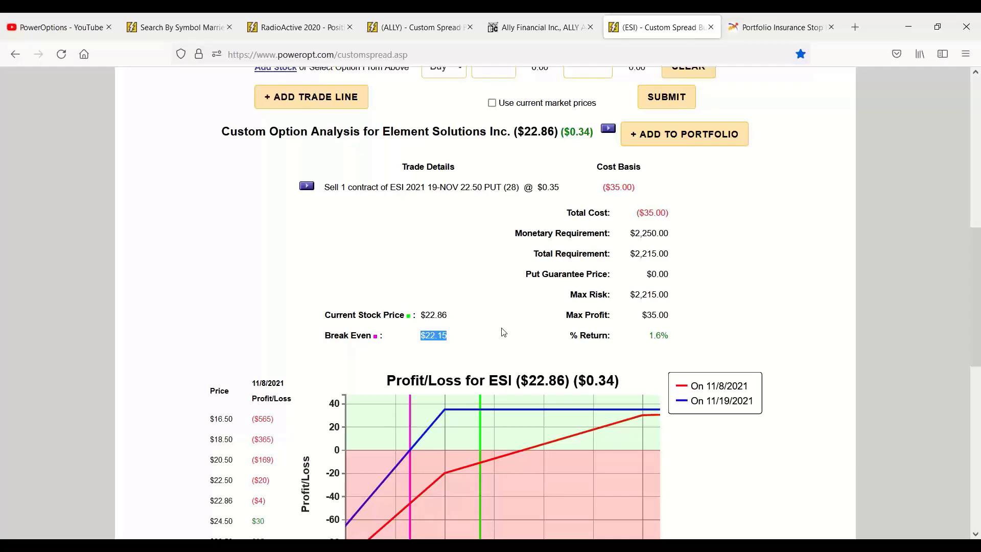
Widen the P/L chart to span about 18.5 to 26.5
scroll(503, 332, down, 4)
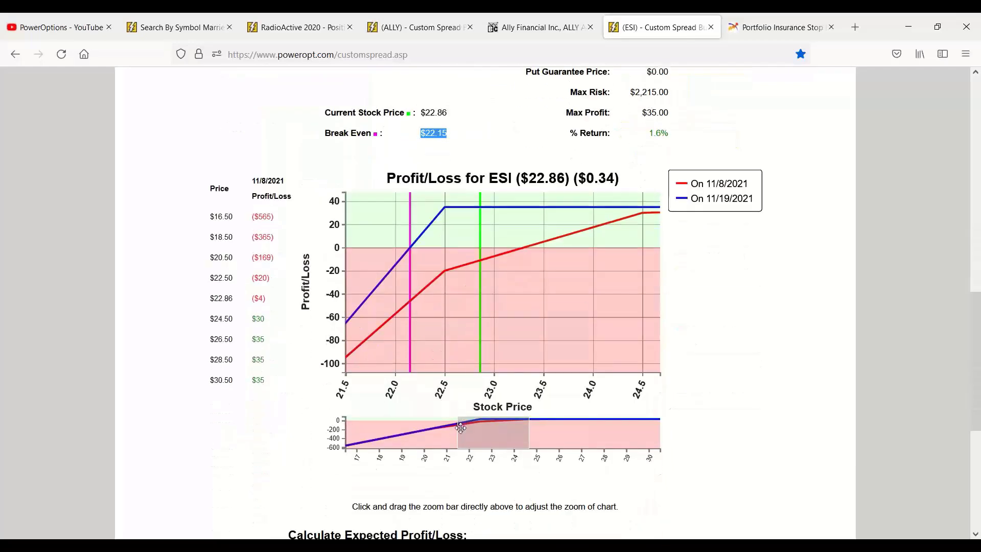
drag(457, 434, 427, 437)
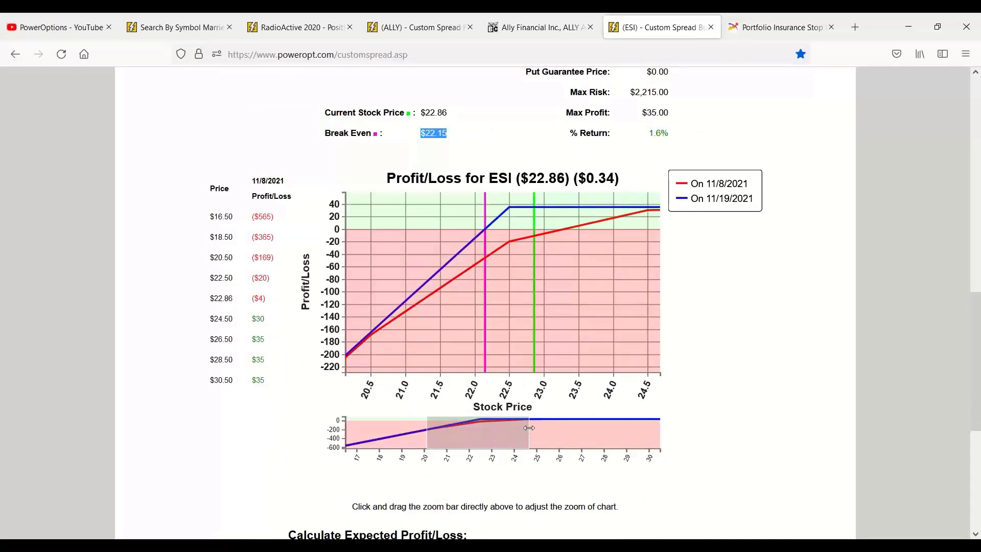
drag(527, 427, 573, 429)
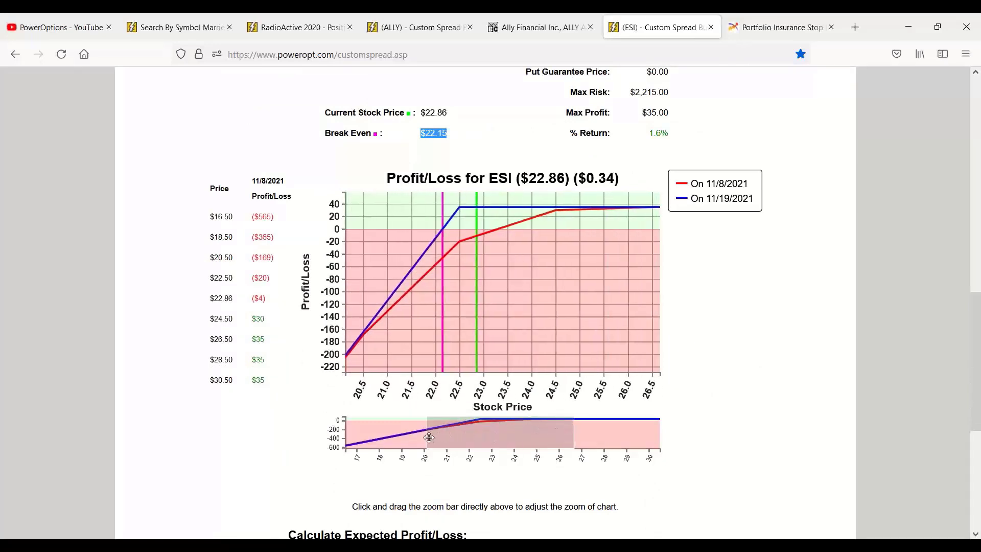
drag(434, 437, 382, 438)
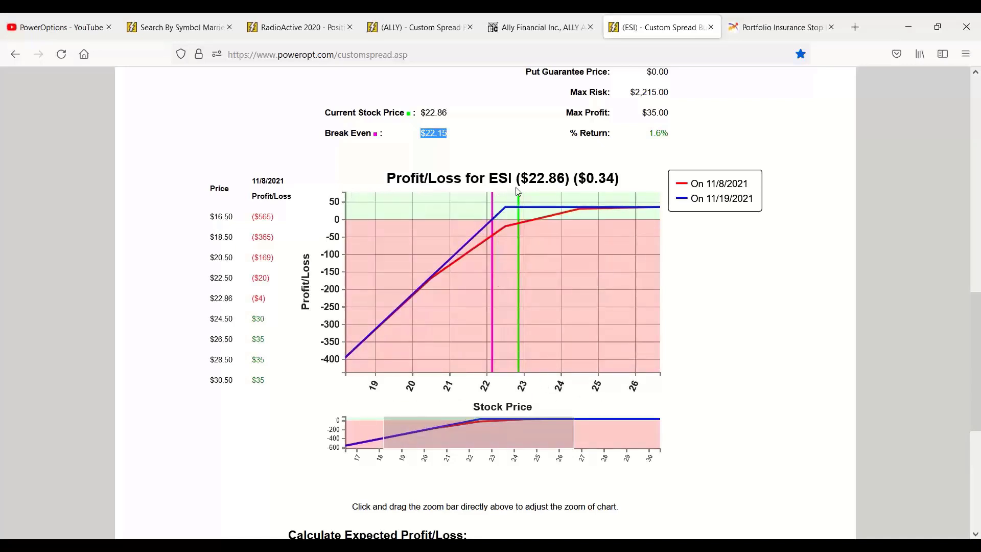
mouse_move(491, 215)
mouse_move(467, 242)
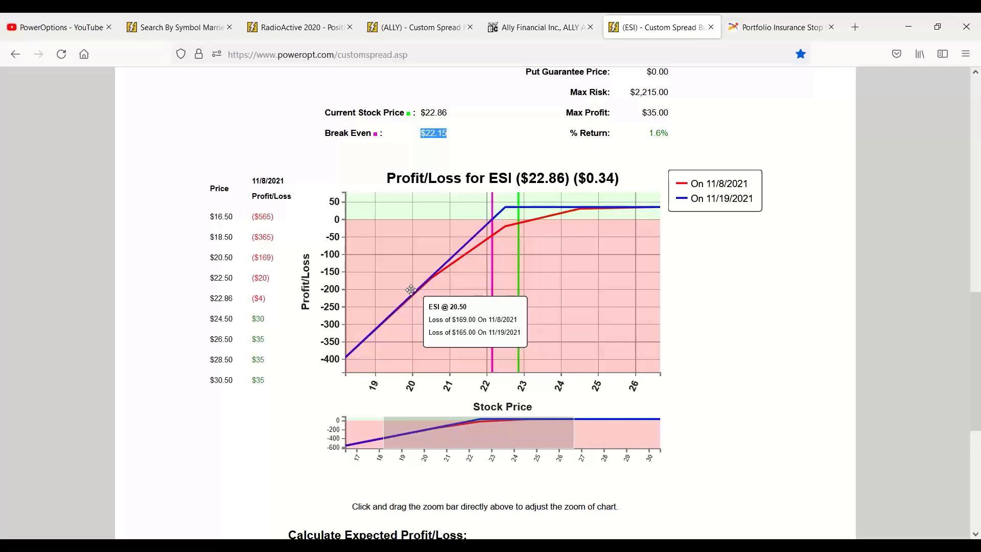
scroll(468, 132, up, 3)
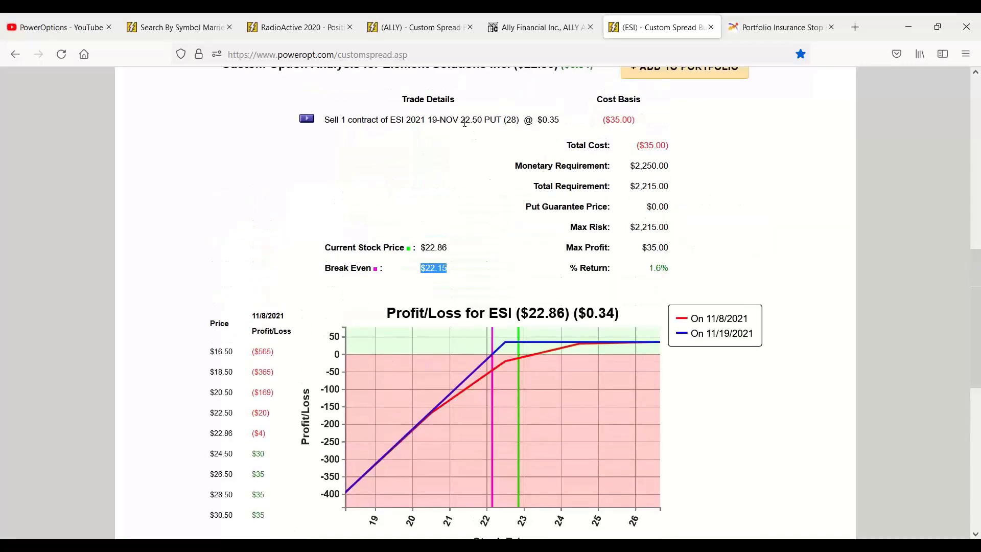
drag(465, 122, 498, 121)
mouse_move(507, 348)
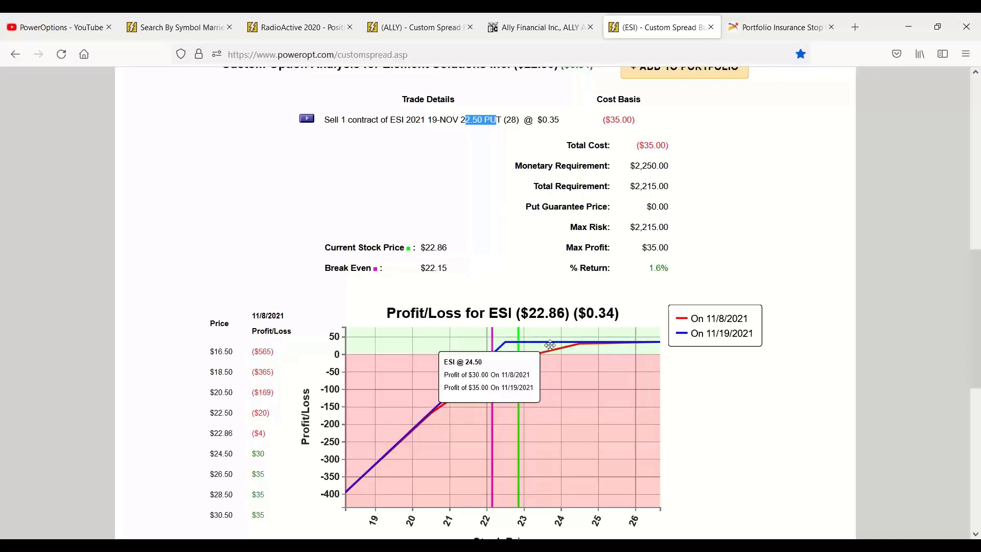
drag(521, 312, 575, 316)
mouse_move(568, 346)
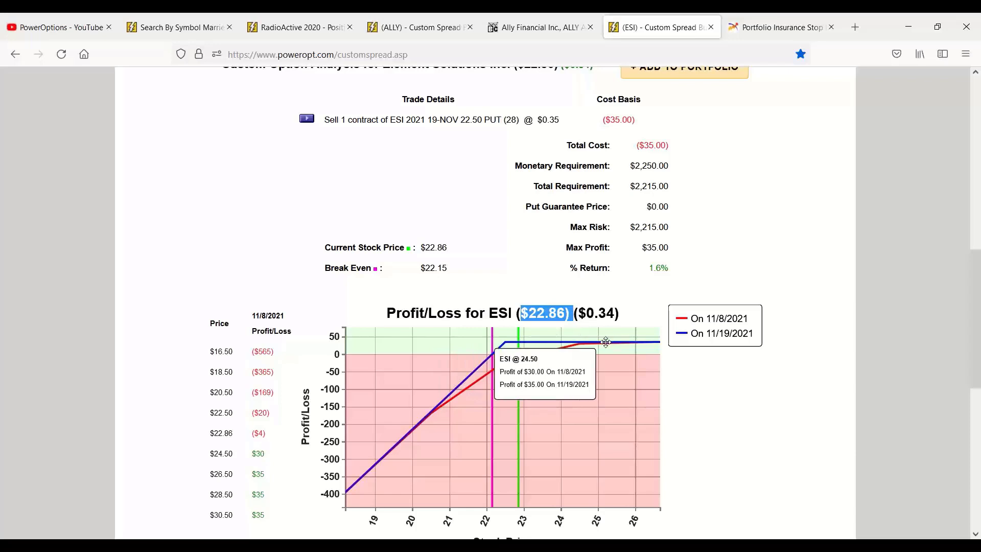
drag(638, 248, 689, 250)
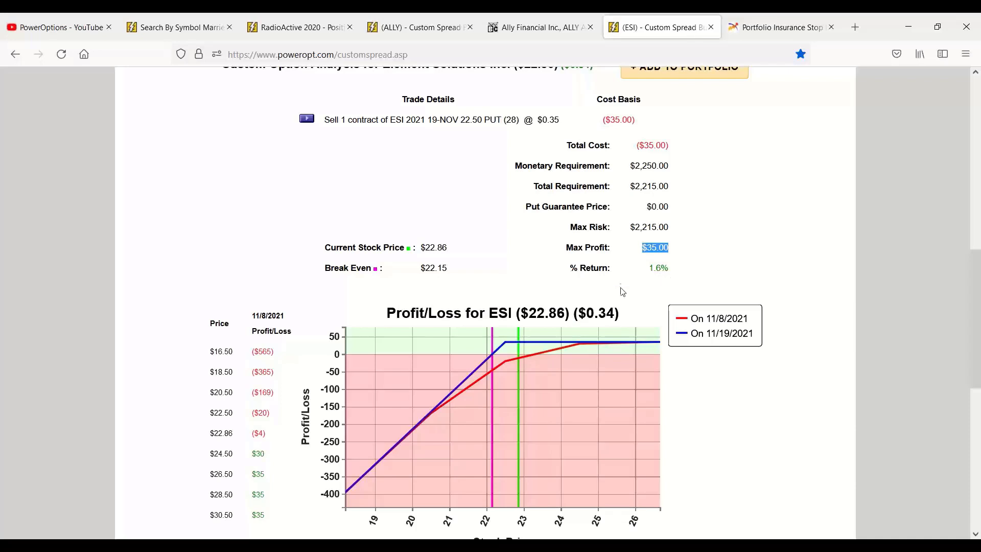
mouse_move(595, 350)
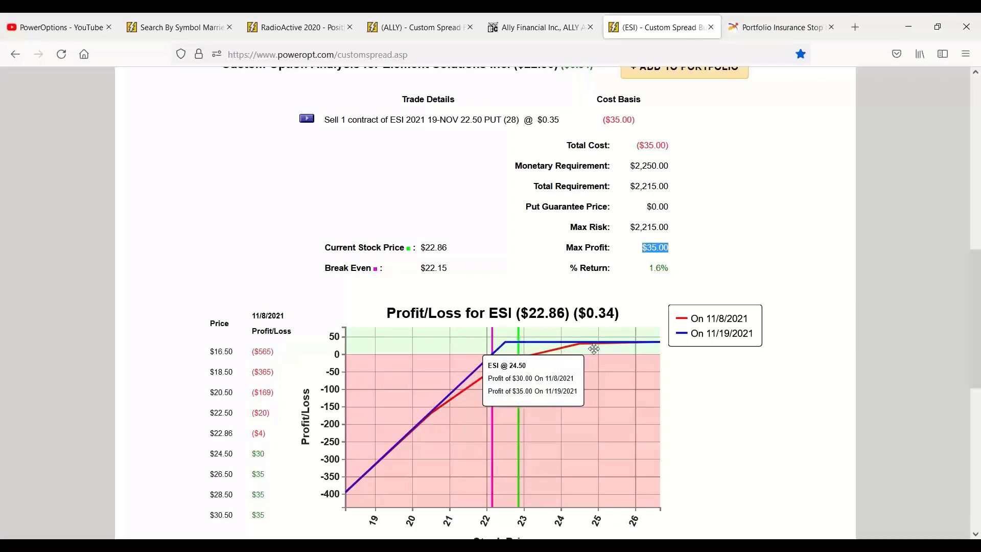
drag(672, 269, 648, 269)
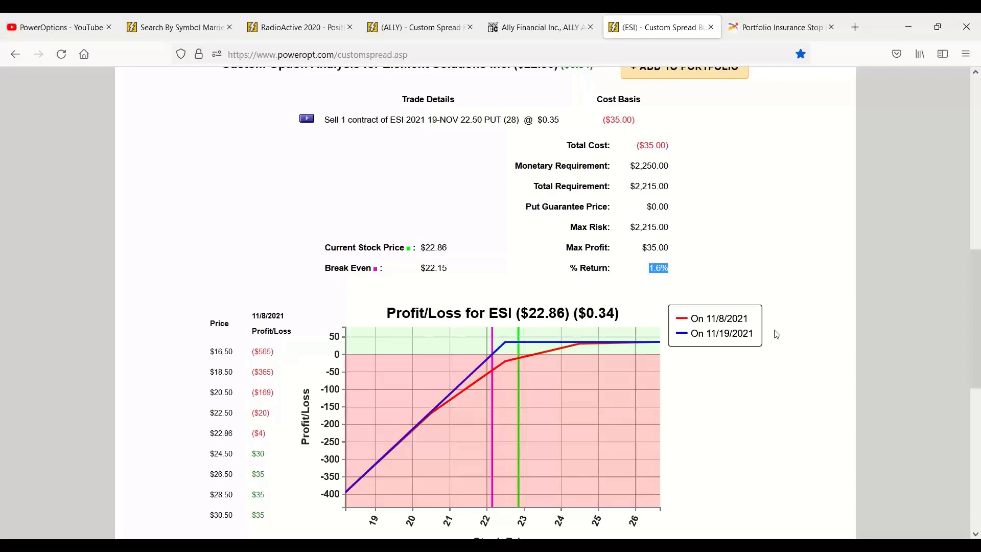
mouse_move(637, 340)
click(693, 272)
drag(649, 265, 675, 274)
mouse_move(434, 432)
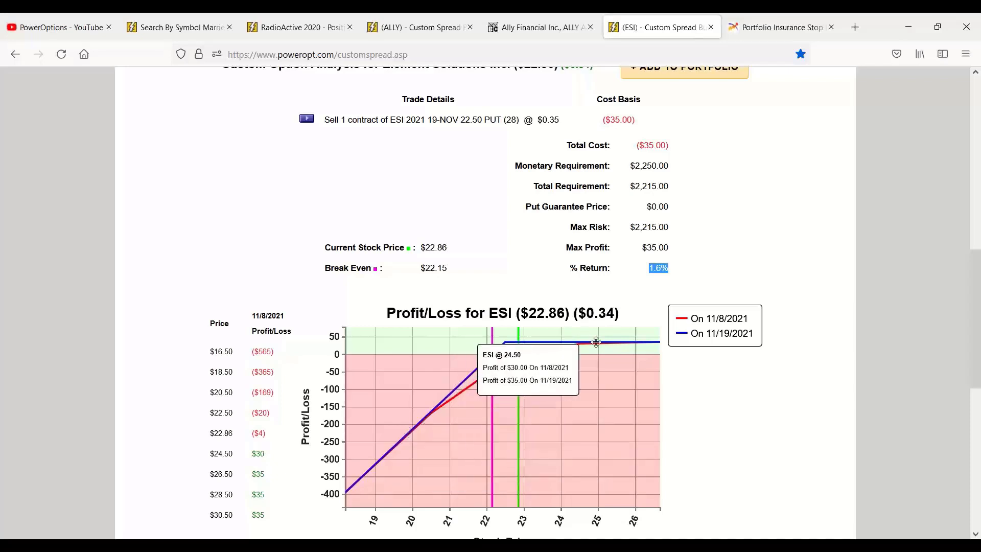
mouse_move(597, 345)
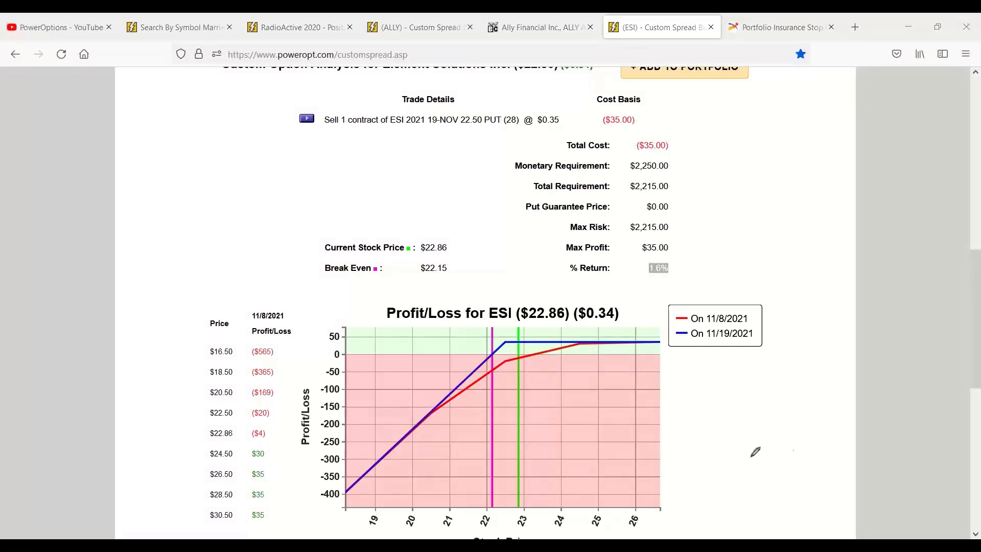
mouse_move(688, 437)
mouse_down()
mouse_move(765, 435)
mouse_move(871, 312)
mouse_up()
mouse_move(761, 407)
mouse_down()
mouse_move(798, 377)
mouse_move(811, 349)
mouse_move(830, 364)
mouse_up()
mouse_move(798, 474)
mouse_down()
mouse_move(746, 469)
mouse_move(672, 517)
mouse_move(659, 539)
mouse_up()
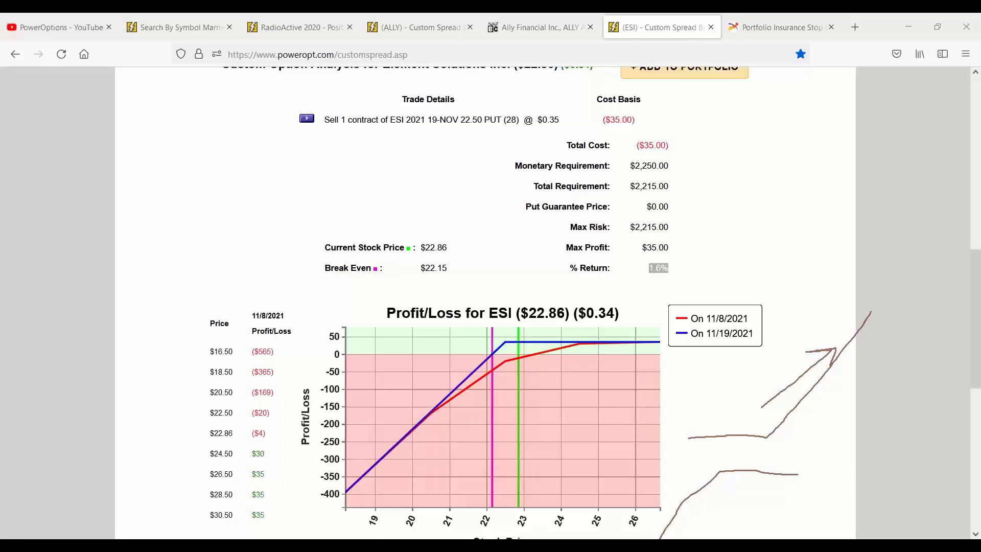
key(e)
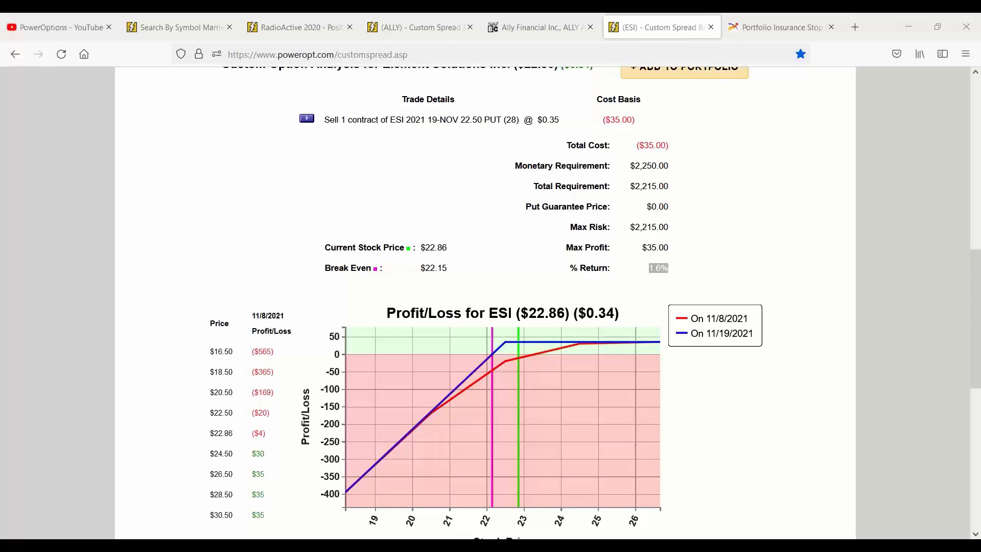
Add the May 20 2022 25.00 put to the ESI trade
scroll(788, 296, up, 5)
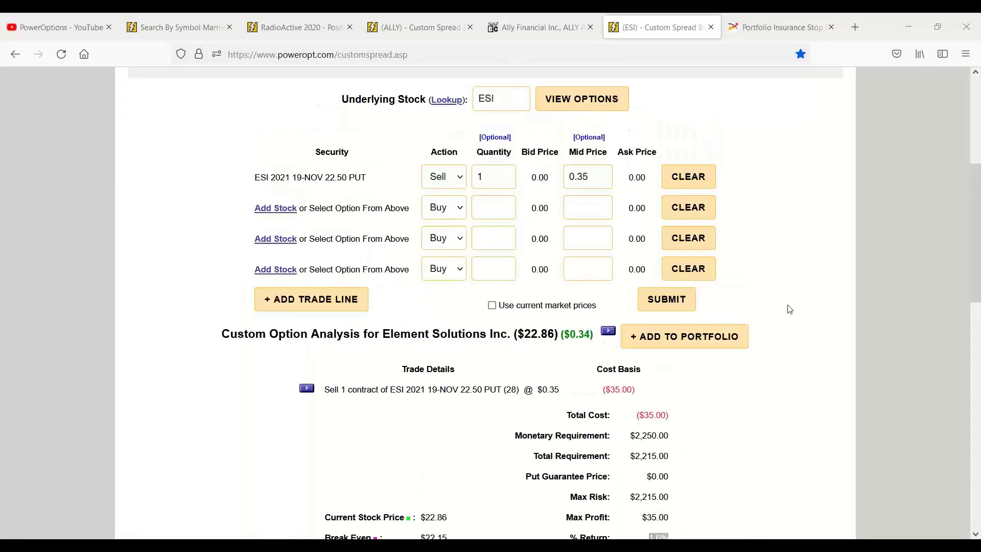
click(604, 100)
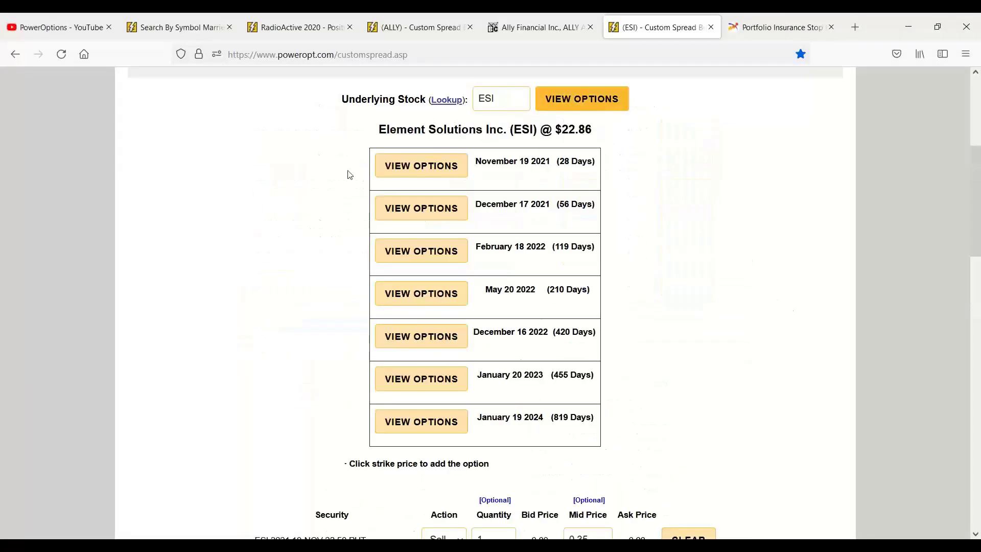
click(411, 301)
scroll(694, 268, down, 2)
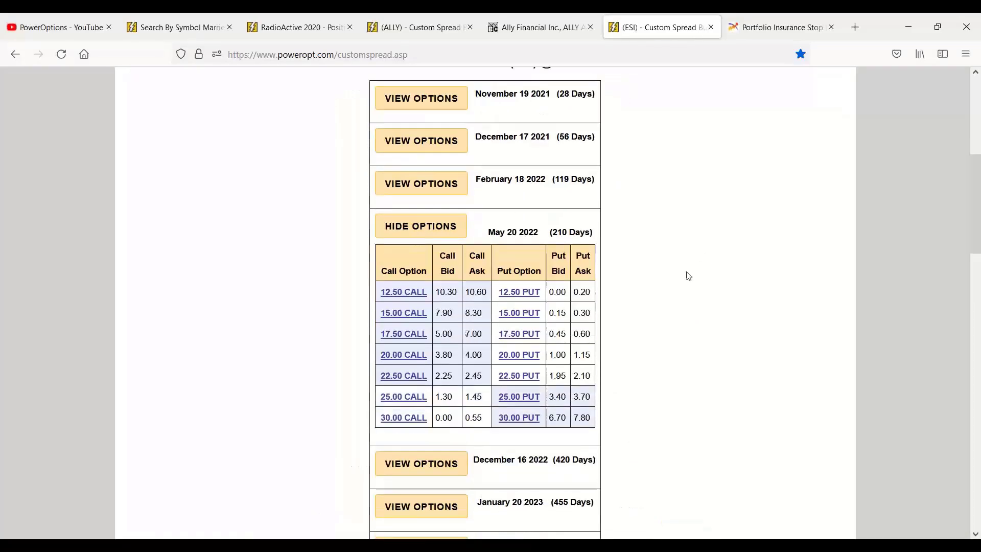
click(524, 398)
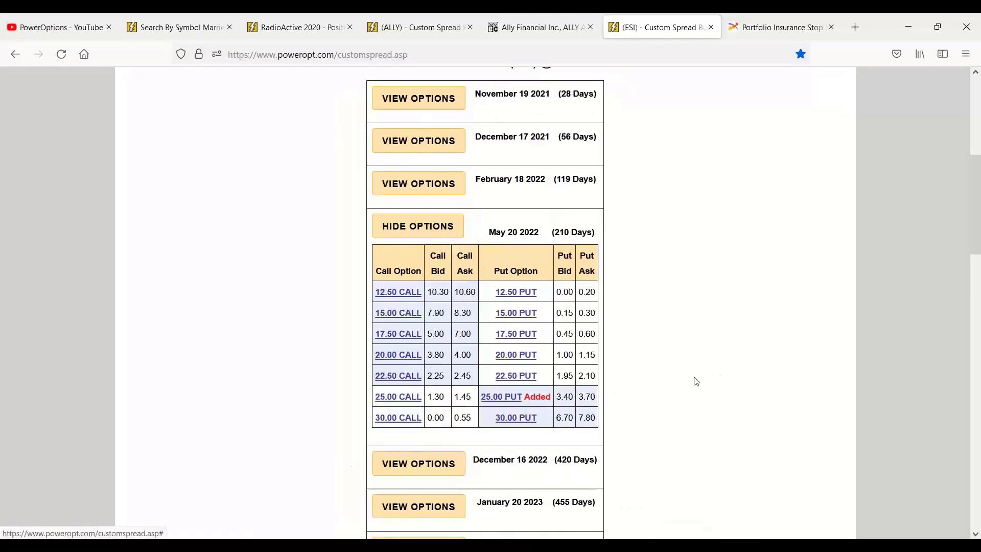
Give the May 25.00 put quantity 1 and recalculate to a 3.55 mid price
scroll(696, 380, down, 6)
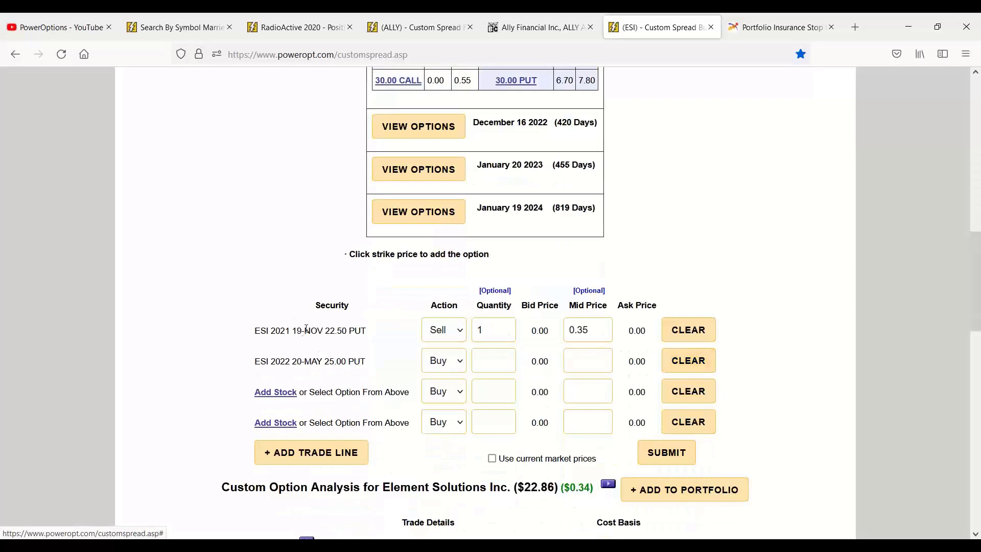
drag(302, 331, 365, 331)
click(494, 359)
text(1)
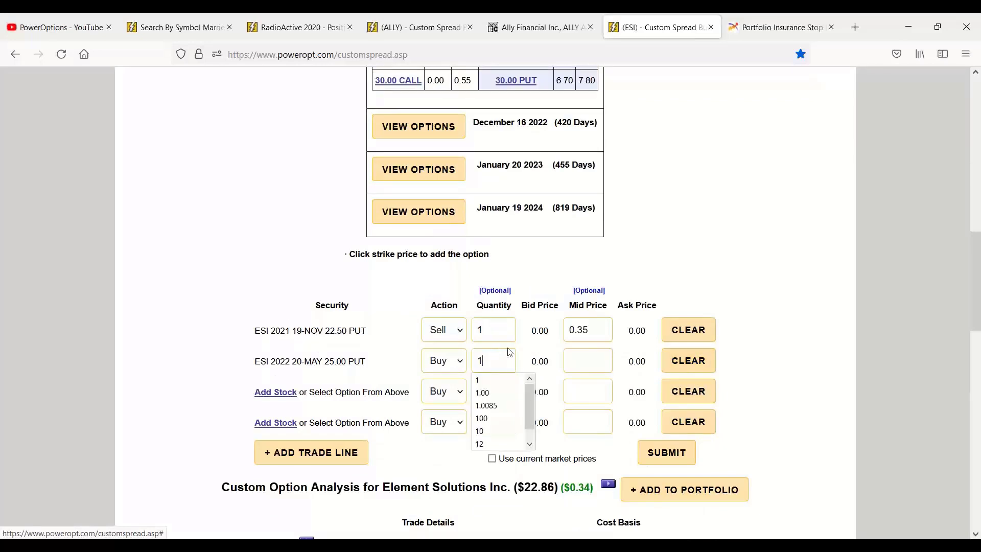
double_click(499, 331)
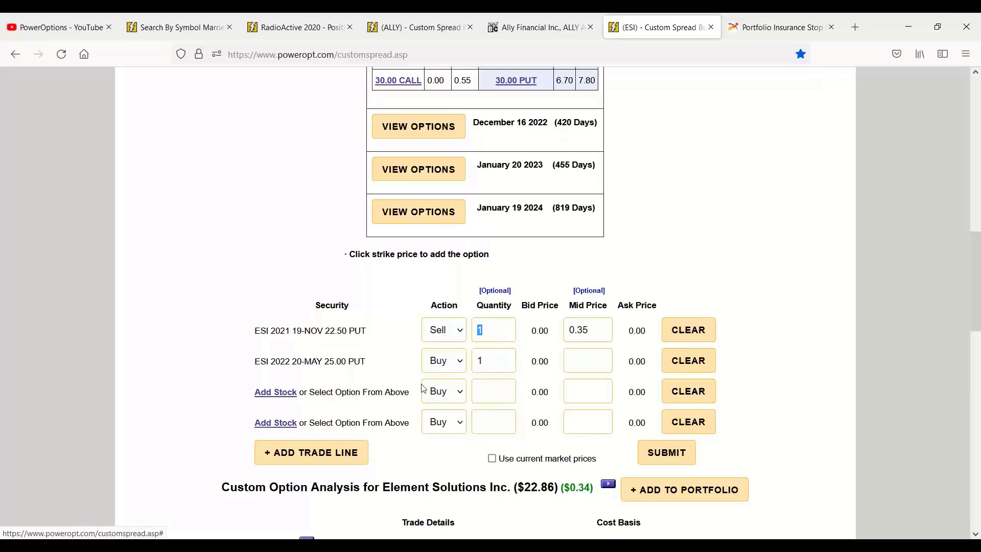
click(647, 454)
scroll(606, 396, down, 2)
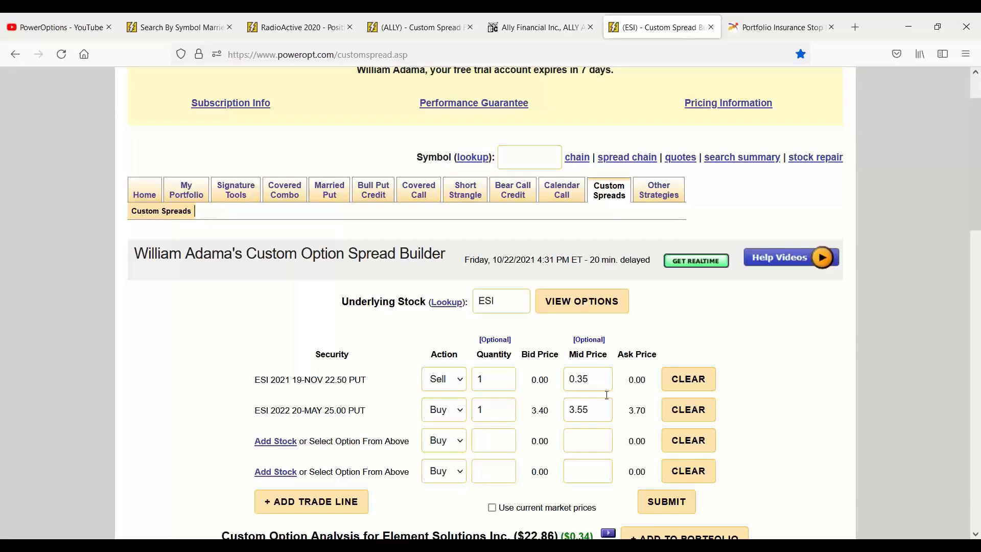
Drag the two-put spread's P/L chart range to about 19–27 and highlight the $320 total cost
scroll(606, 395, down, 10)
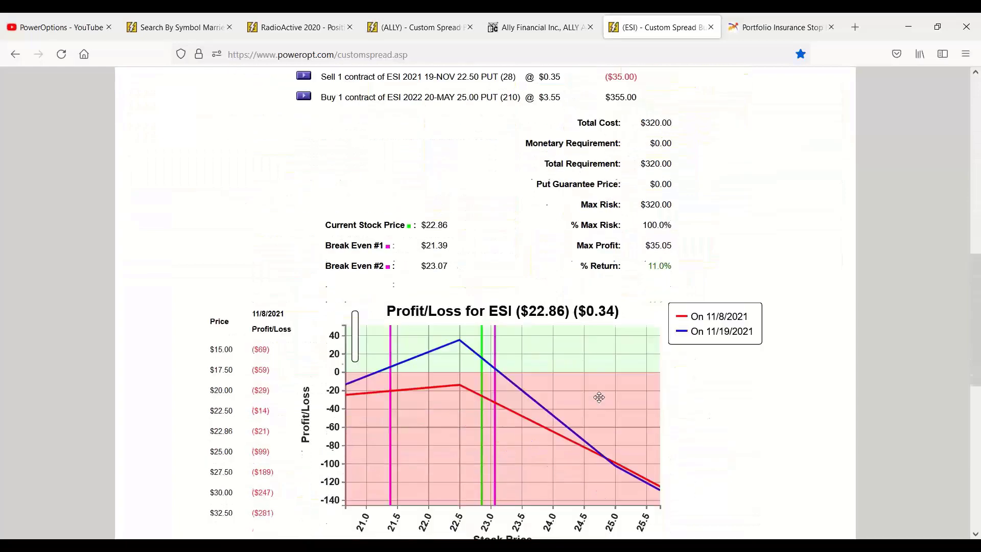
scroll(599, 396, down, 2)
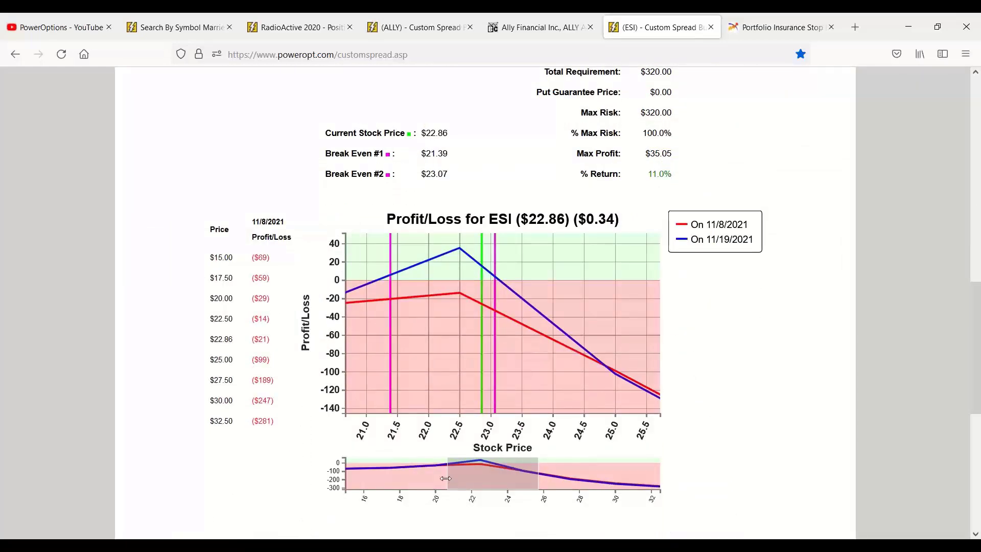
drag(452, 477, 435, 479)
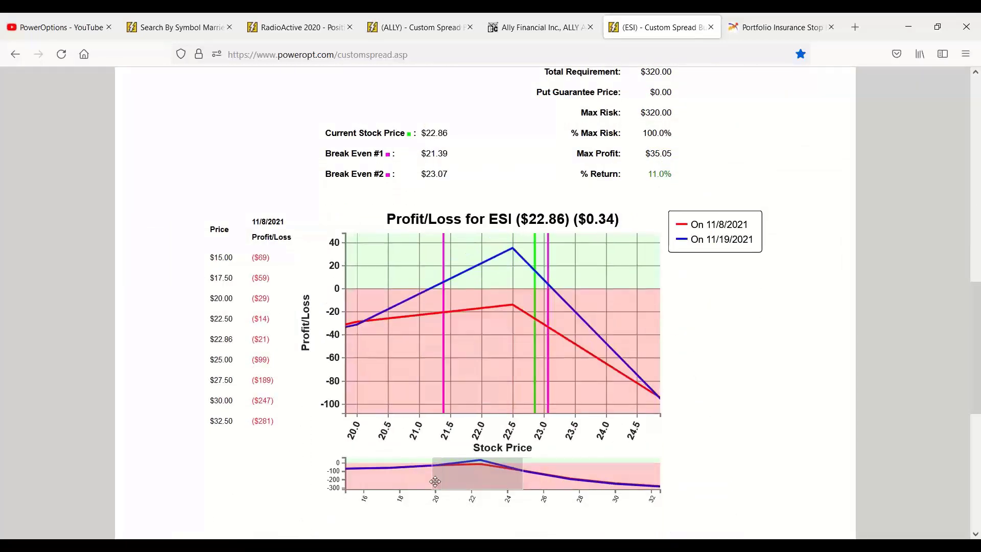
drag(519, 474, 570, 474)
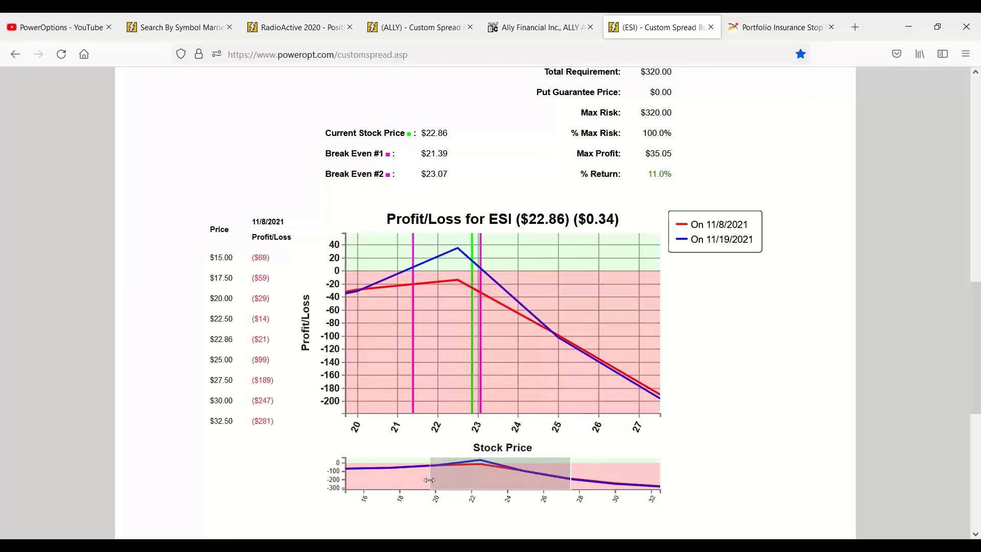
drag(431, 478, 410, 478)
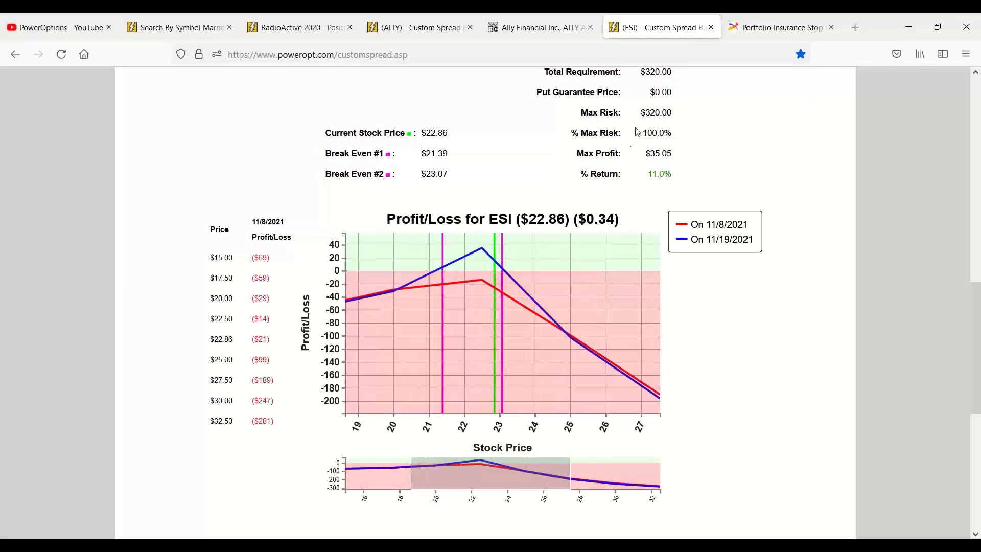
scroll(637, 132, up, 1)
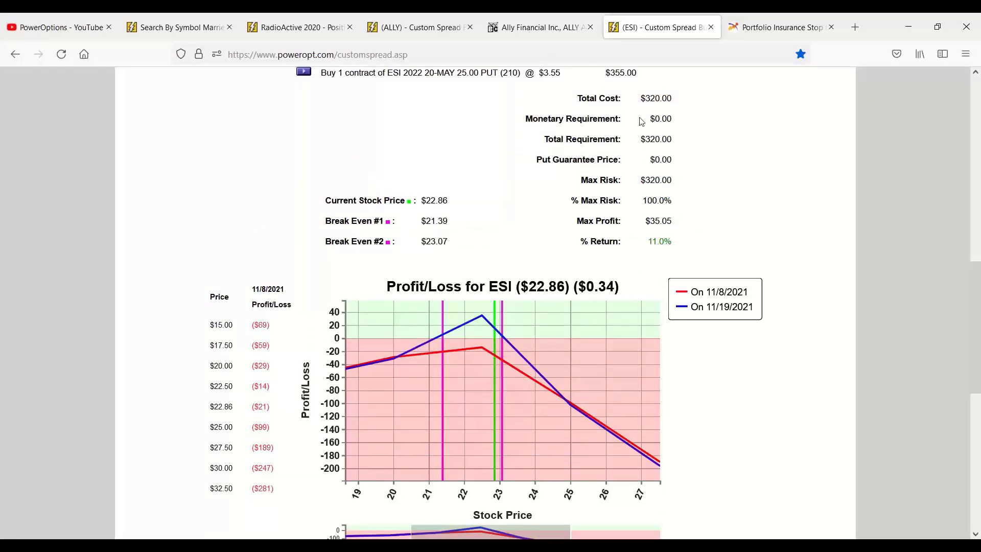
drag(639, 99, 672, 105)
scroll(638, 217, up, 1)
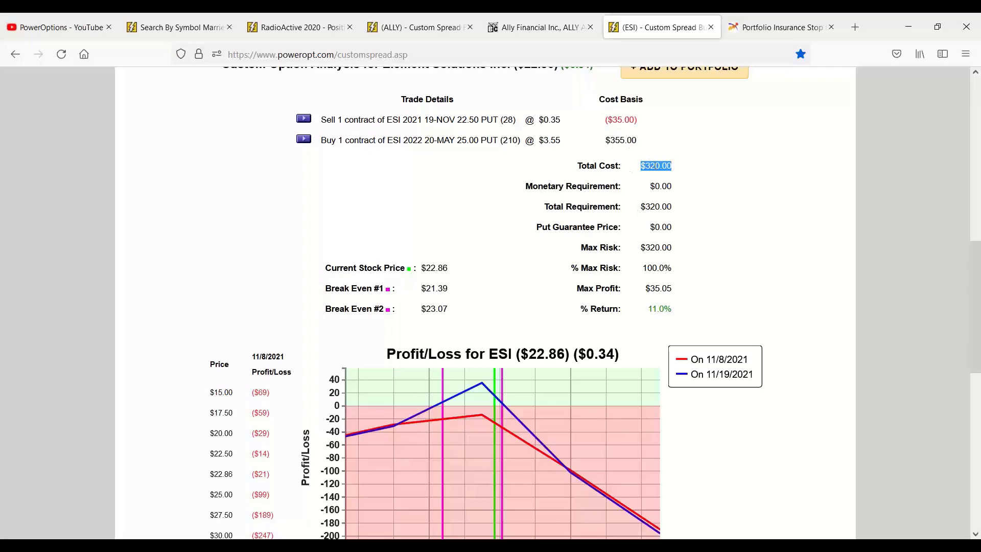
scroll(605, 289, down, 1)
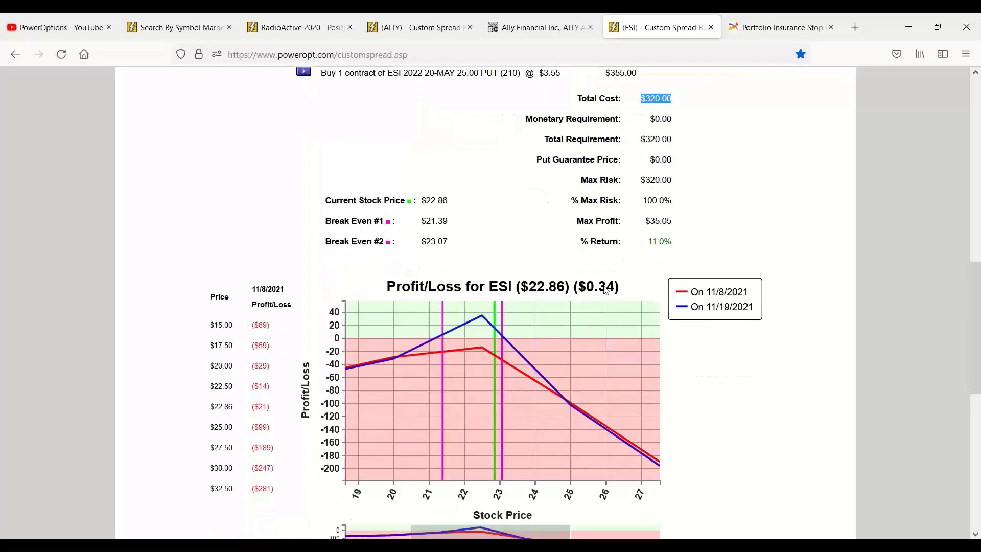
scroll(606, 290, down, 2)
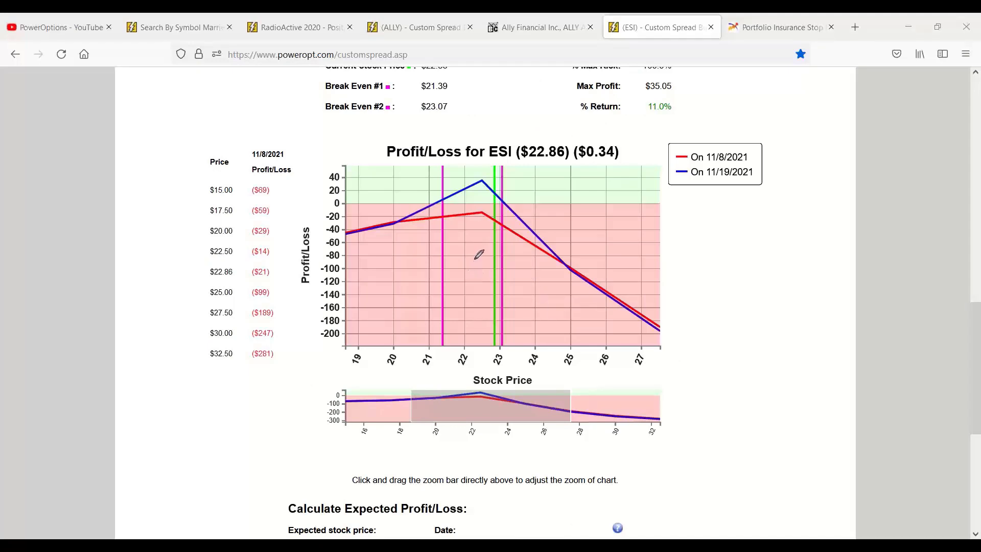
mouse_move(489, 251)
mouse_down()
mouse_move(536, 257)
mouse_move(528, 248)
mouse_move(540, 253)
mouse_move(536, 271)
mouse_up()
mouse_move(600, 176)
mouse_down()
mouse_move(544, 200)
mouse_move(561, 209)
mouse_up()
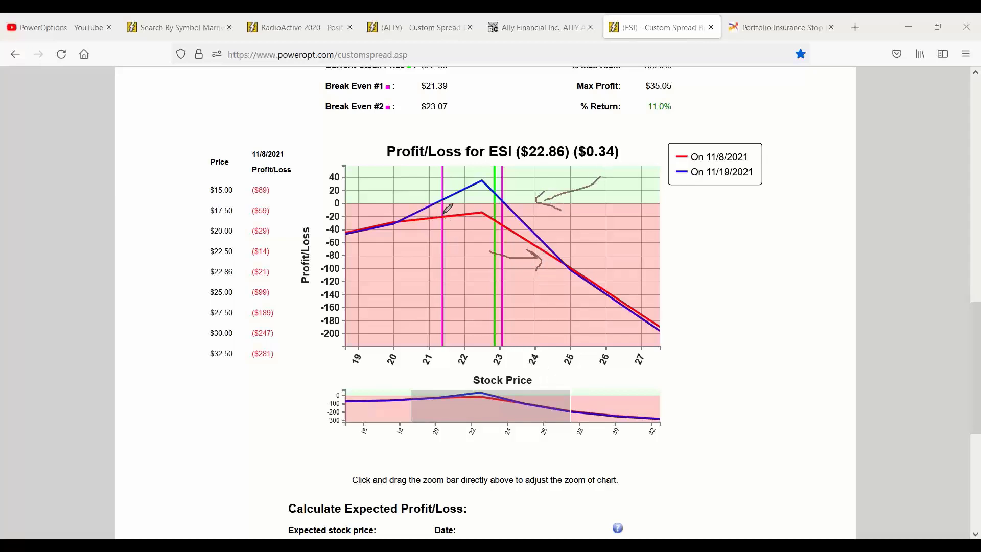
mouse_move(443, 214)
mouse_down()
mouse_move(543, 255)
mouse_move(538, 244)
mouse_move(552, 261)
mouse_move(527, 272)
mouse_up()
mouse_move(493, 177)
mouse_down()
mouse_move(475, 176)
mouse_move(598, 236)
mouse_move(593, 252)
mouse_up()
mouse_move(552, 141)
mouse_down()
mouse_move(546, 125)
mouse_move(515, 159)
mouse_move(540, 129)
mouse_move(565, 135)
mouse_up()
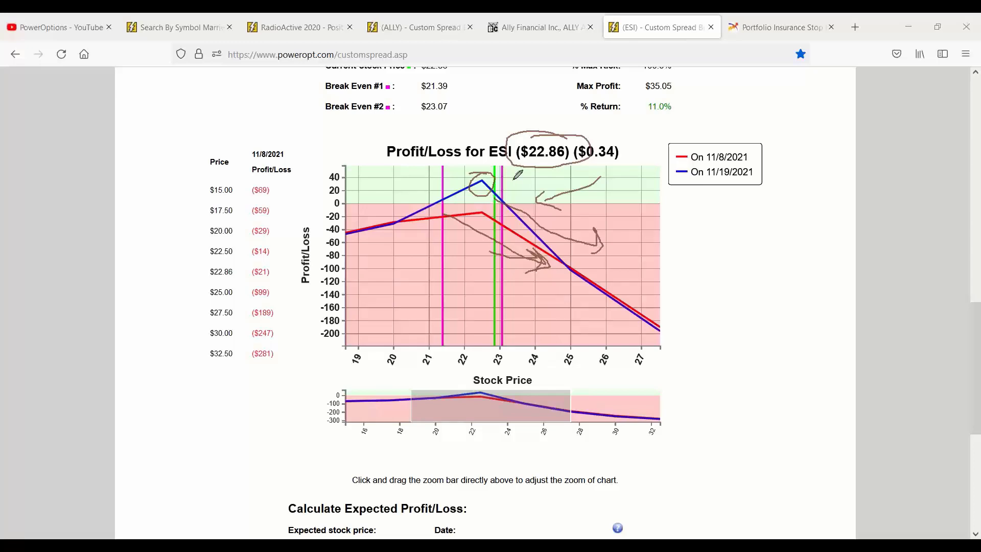
mouse_move(624, 94)
mouse_down()
mouse_move(682, 77)
mouse_move(641, 93)
mouse_up()
drag(566, 264, 590, 271)
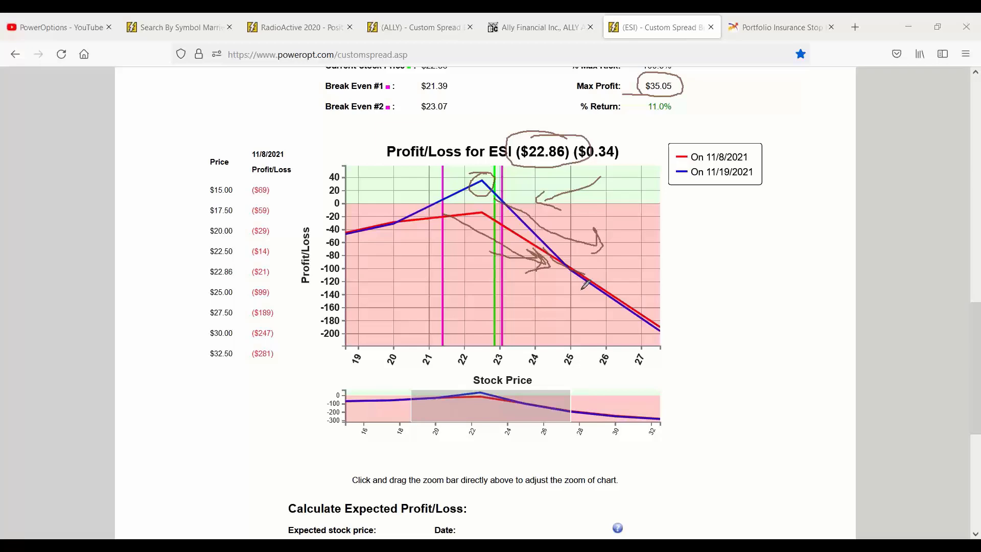
drag(482, 169, 489, 190)
key(e)
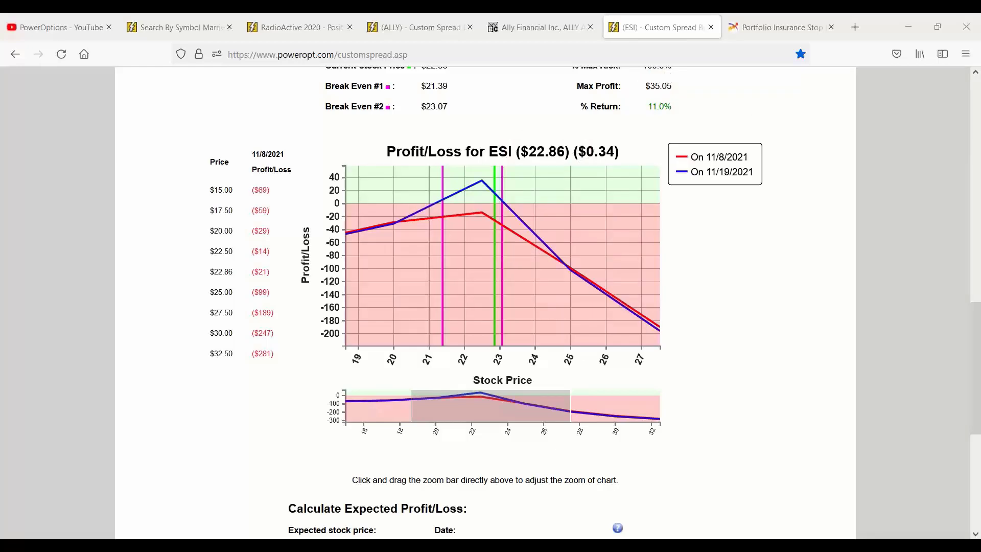
Remove the bought May 25.00 put and recalculate with only the short 22.50 put
scroll(736, 276, up, 8)
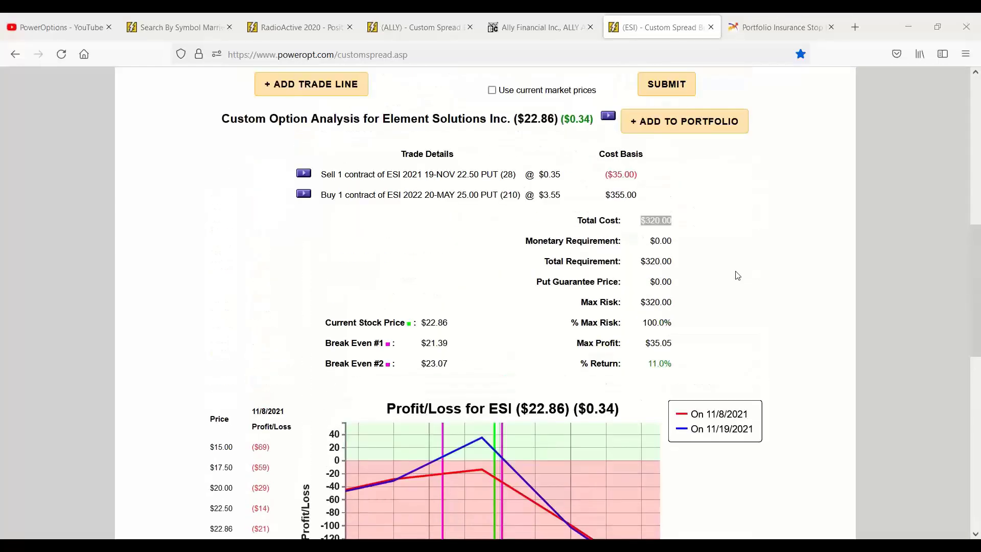
click(695, 145)
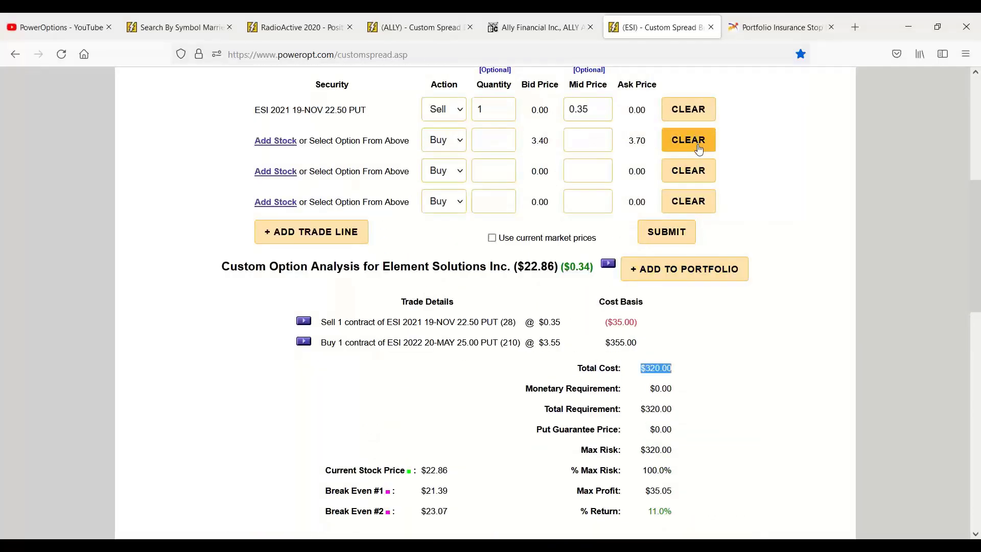
click(679, 234)
Widen the short put's P/L chart to roughly 18 through 27.7
scroll(720, 406, down, 12)
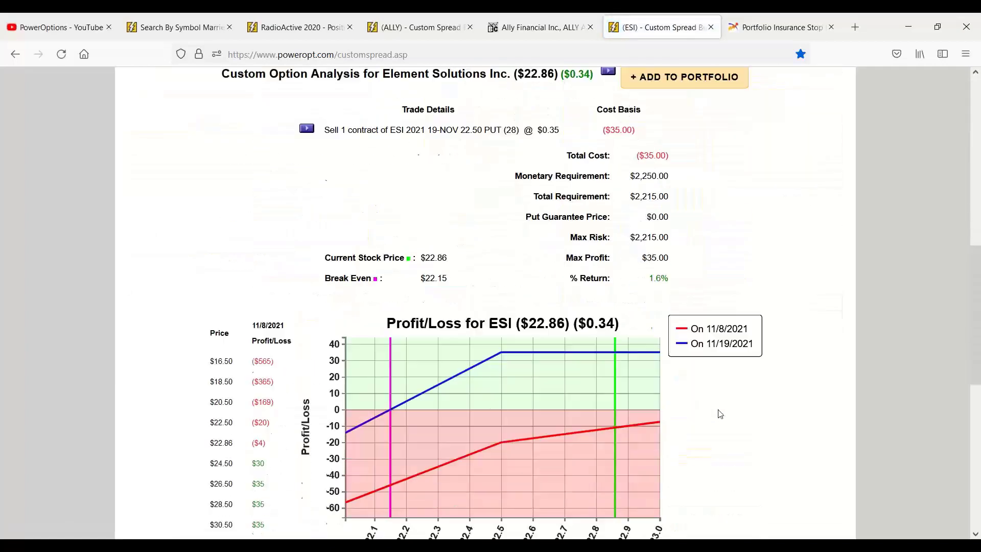
scroll(720, 414, down, 3)
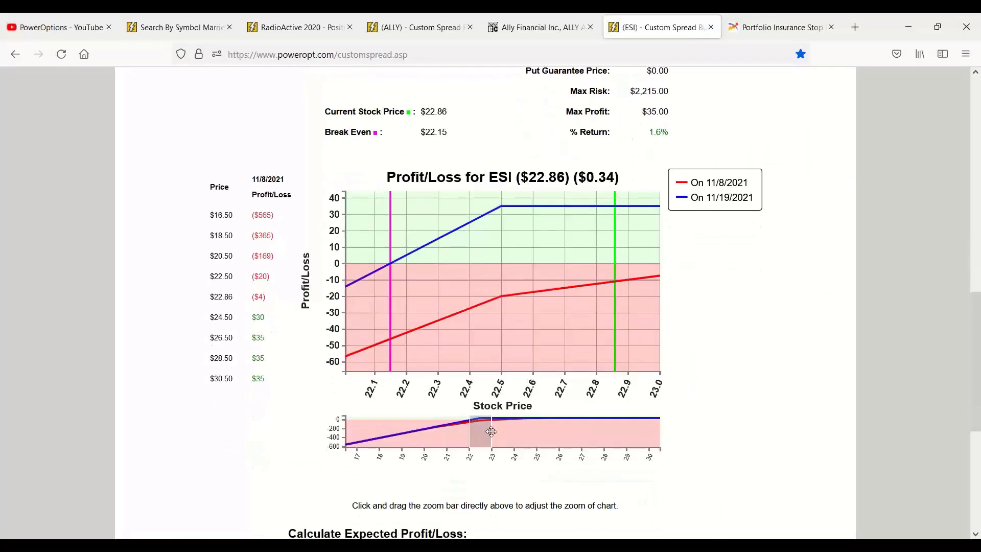
drag(491, 431, 371, 456)
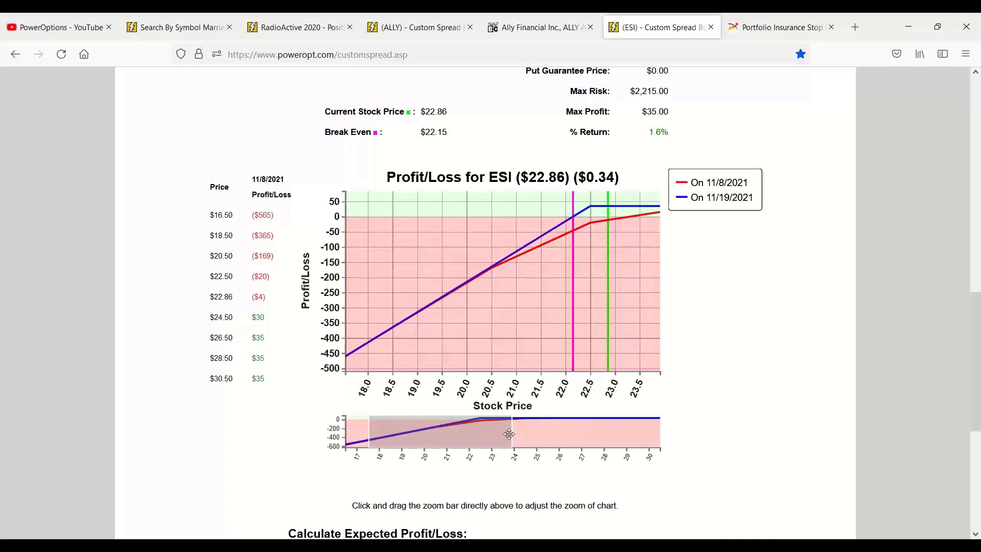
drag(510, 430, 602, 431)
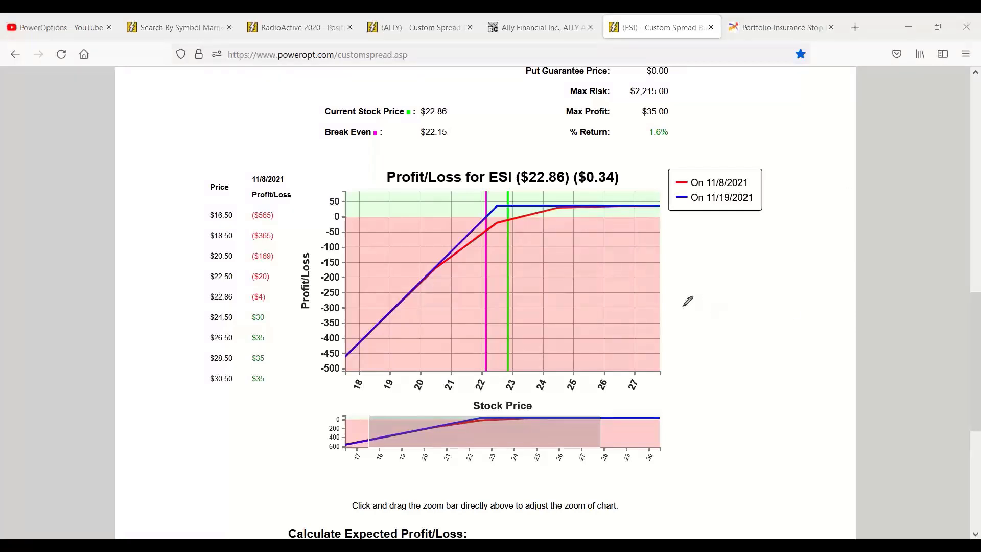
Draw a flat floor rising into an upward arrow beside the chart, labelled 4-5-6%
mouse_move(683, 306)
mouse_down()
mouse_move(755, 292)
mouse_move(813, 201)
mouse_up()
mouse_move(785, 291)
mouse_down()
mouse_move(795, 248)
mouse_move(806, 256)
mouse_up()
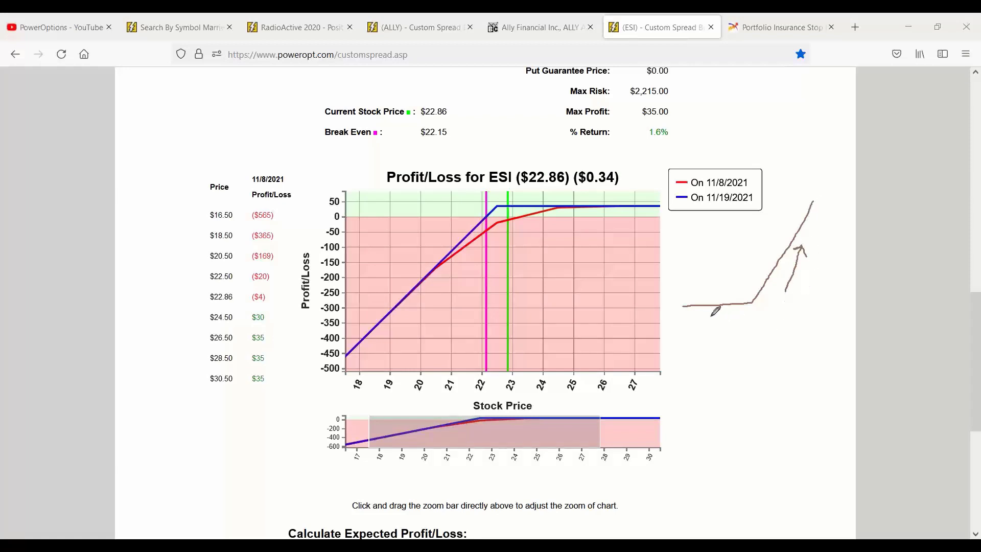
mouse_move(716, 312)
mouse_down()
mouse_move(731, 325)
mouse_move(788, 310)
mouse_move(794, 327)
mouse_move(741, 317)
mouse_up()
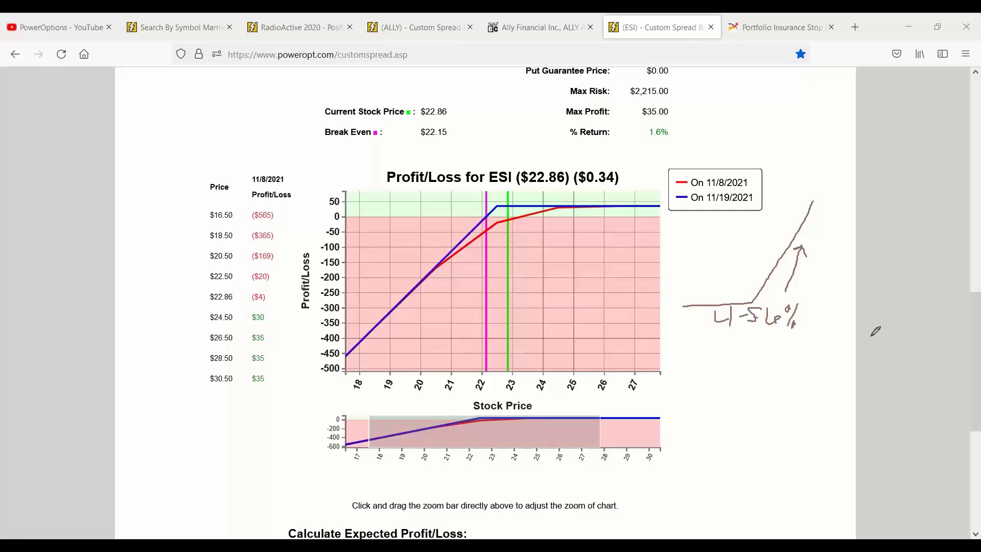